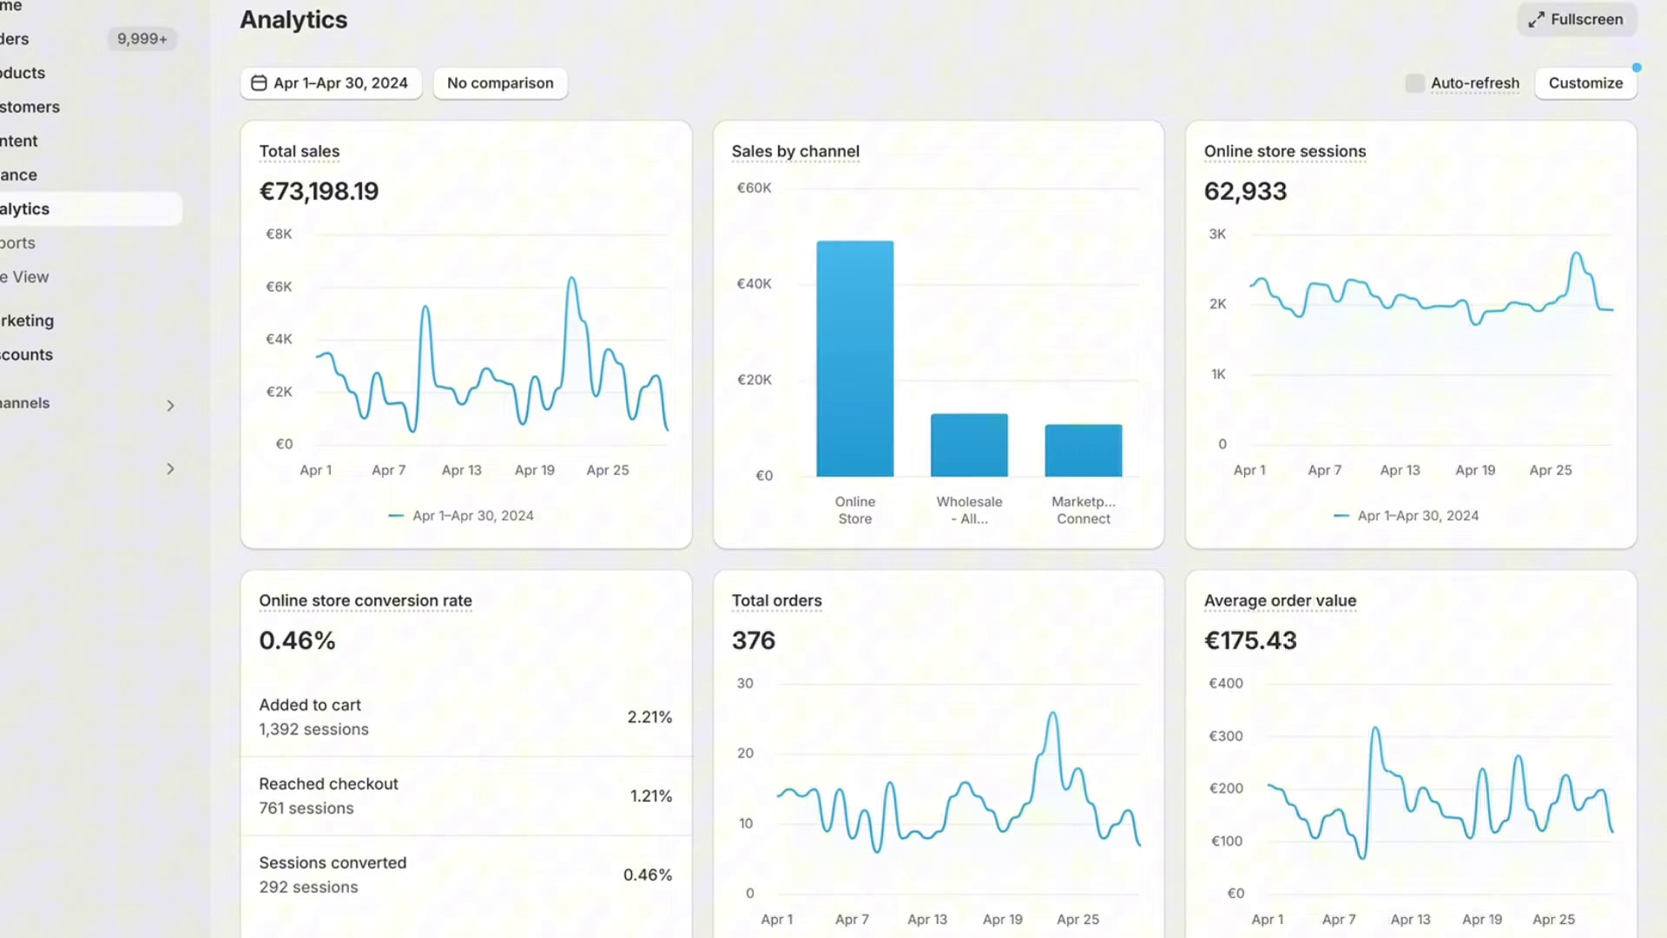
- Change the analytics date range from April to May 1–31, 2024
click(391, 170)
click(1121, 278)
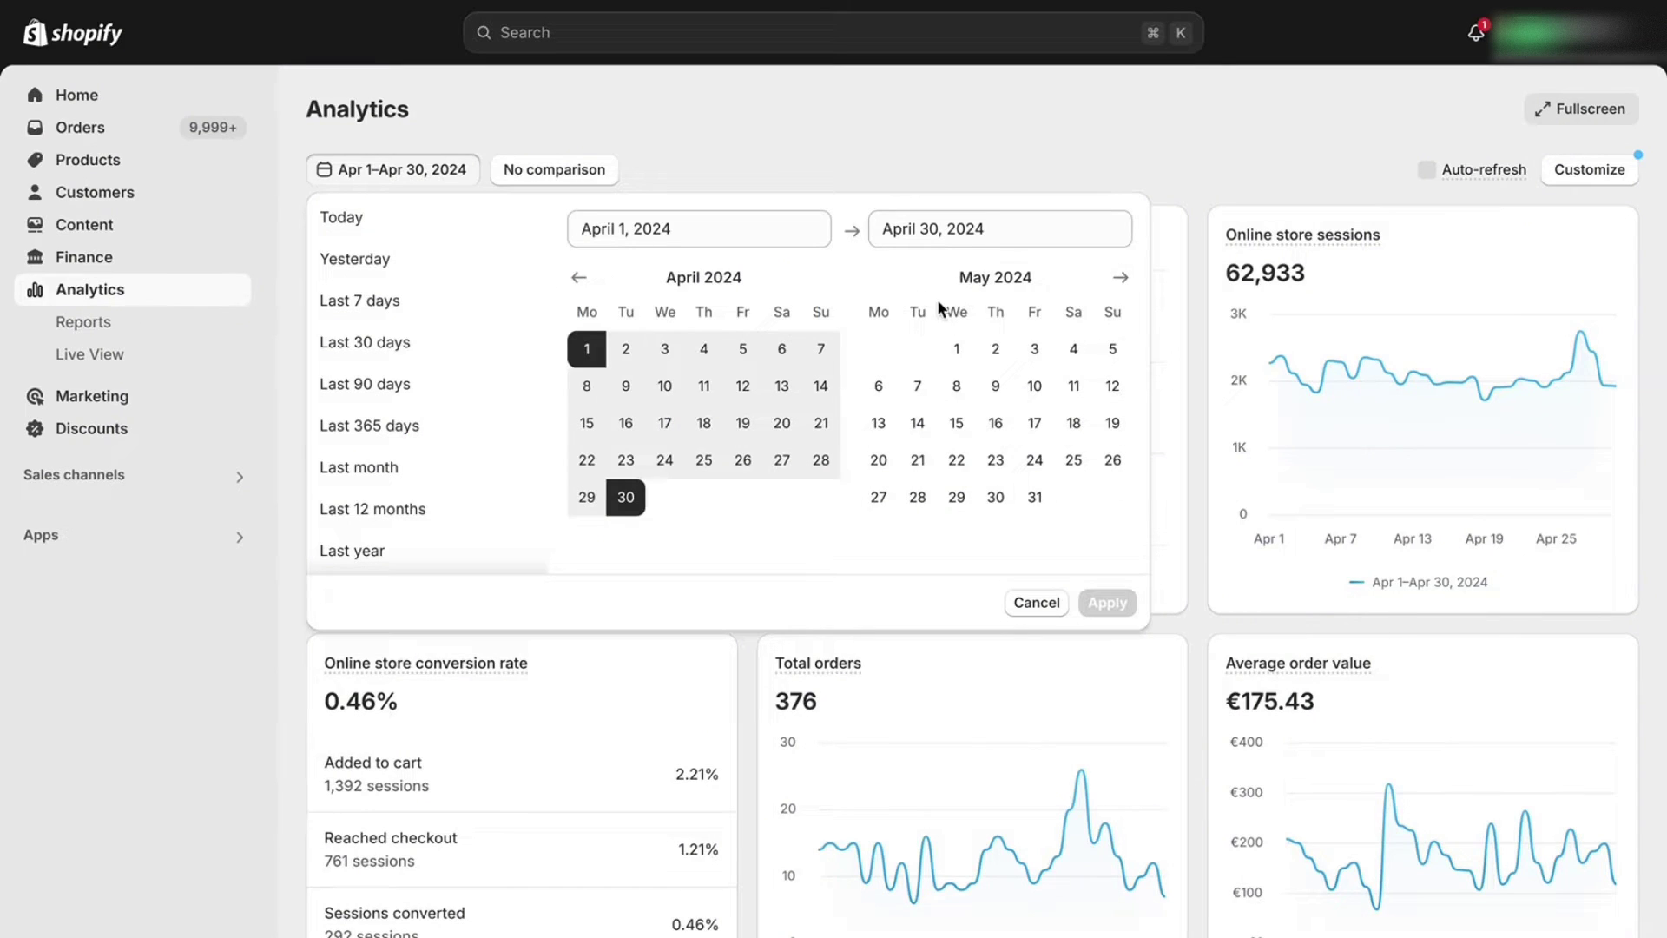
click(957, 348)
click(1034, 497)
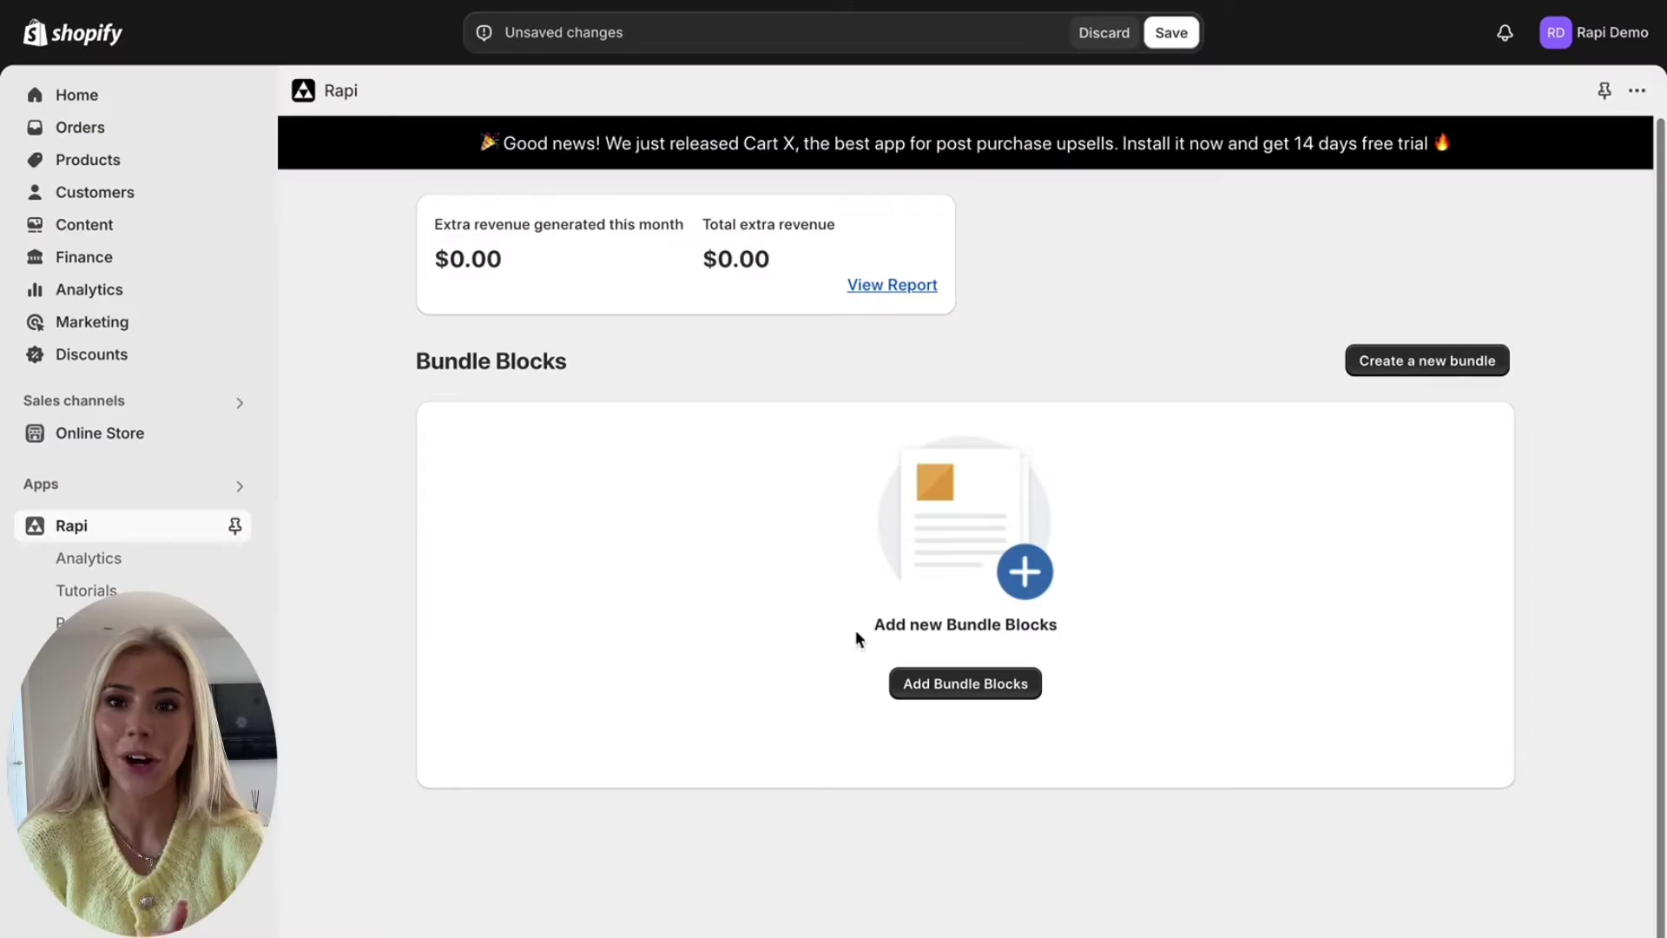
- Add a new bundle block and rename it 'Jordans'
click(964, 683)
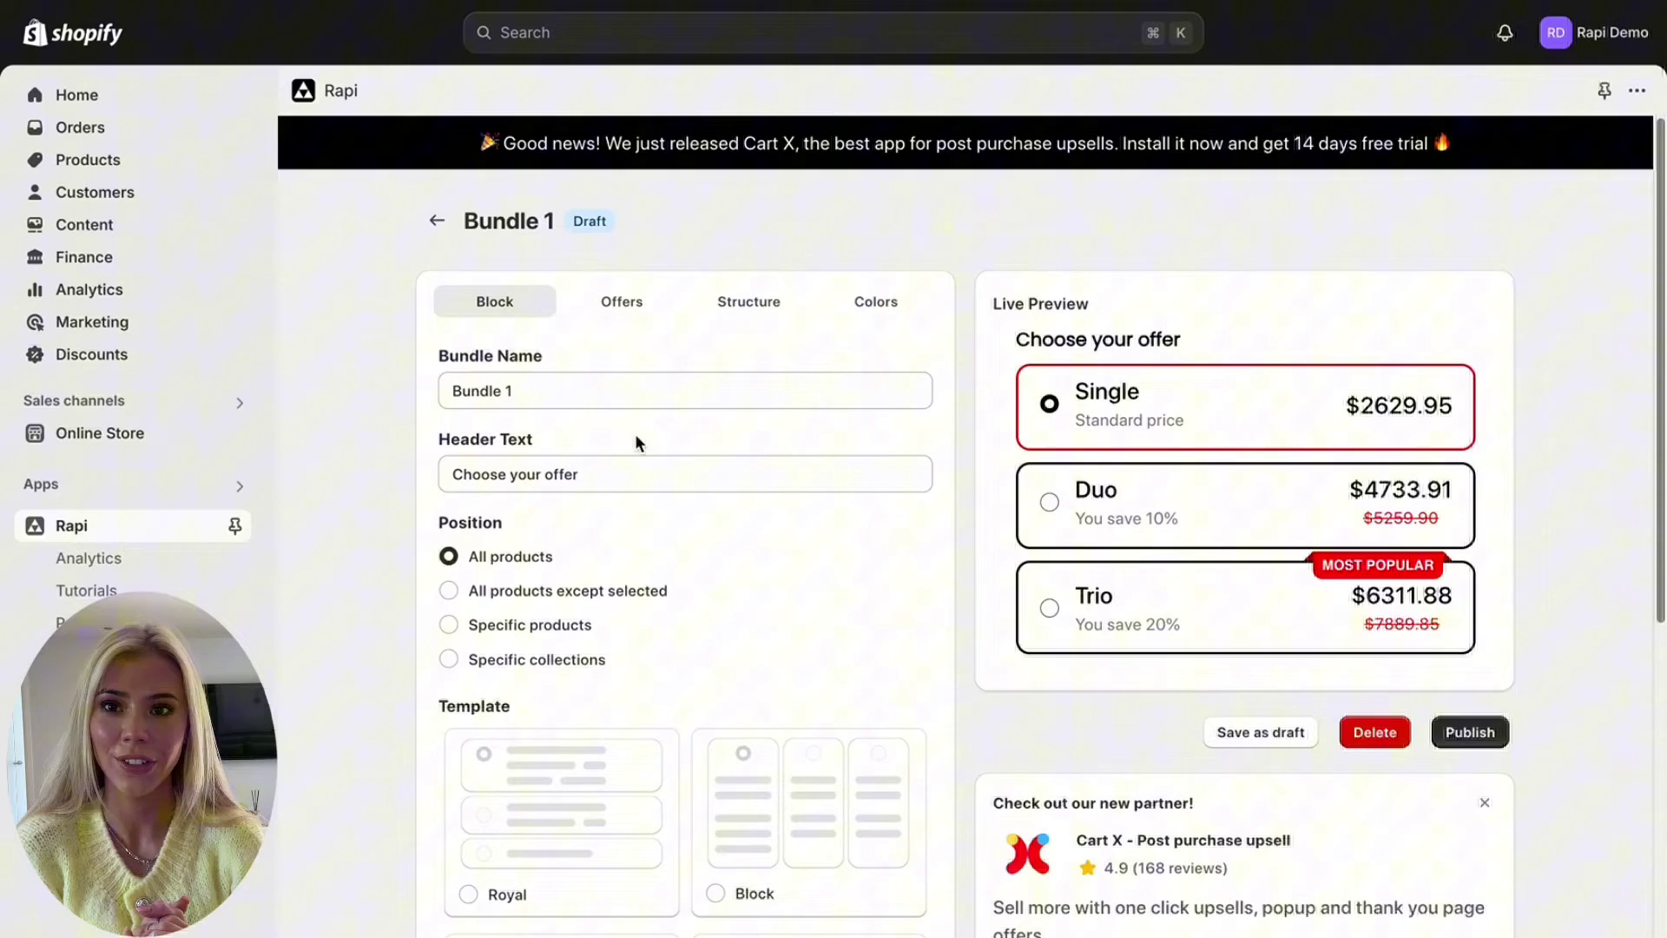
triple_click(633, 392)
key(BackSpace)
text(Jordans)
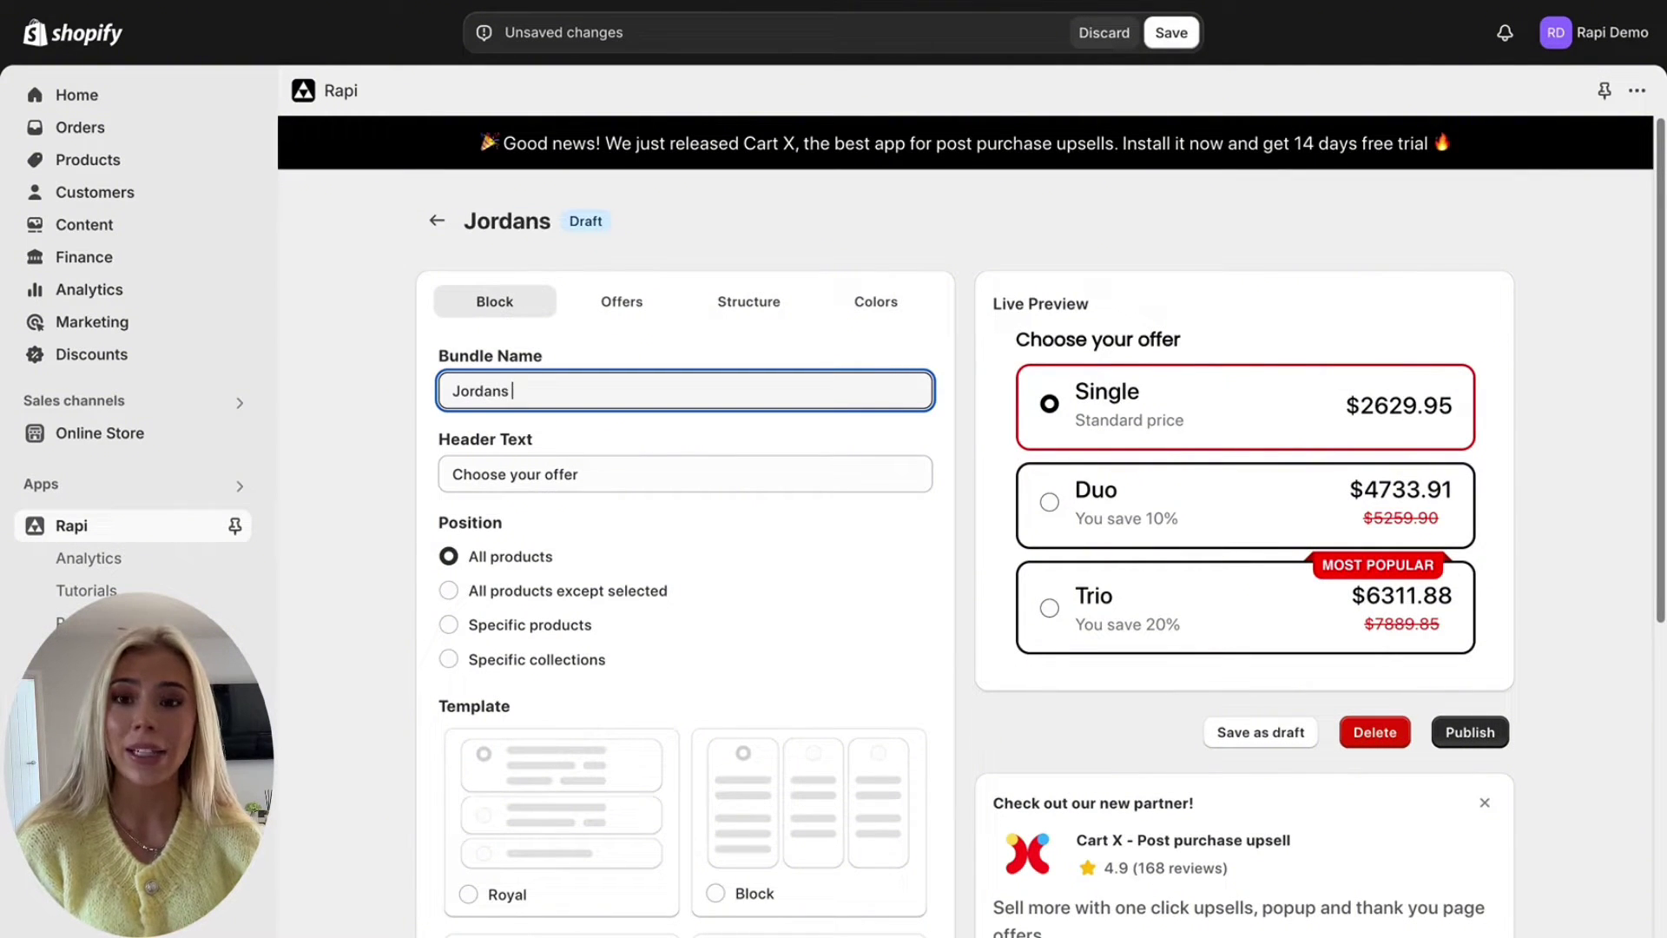
scroll(644, 541, down, 1)
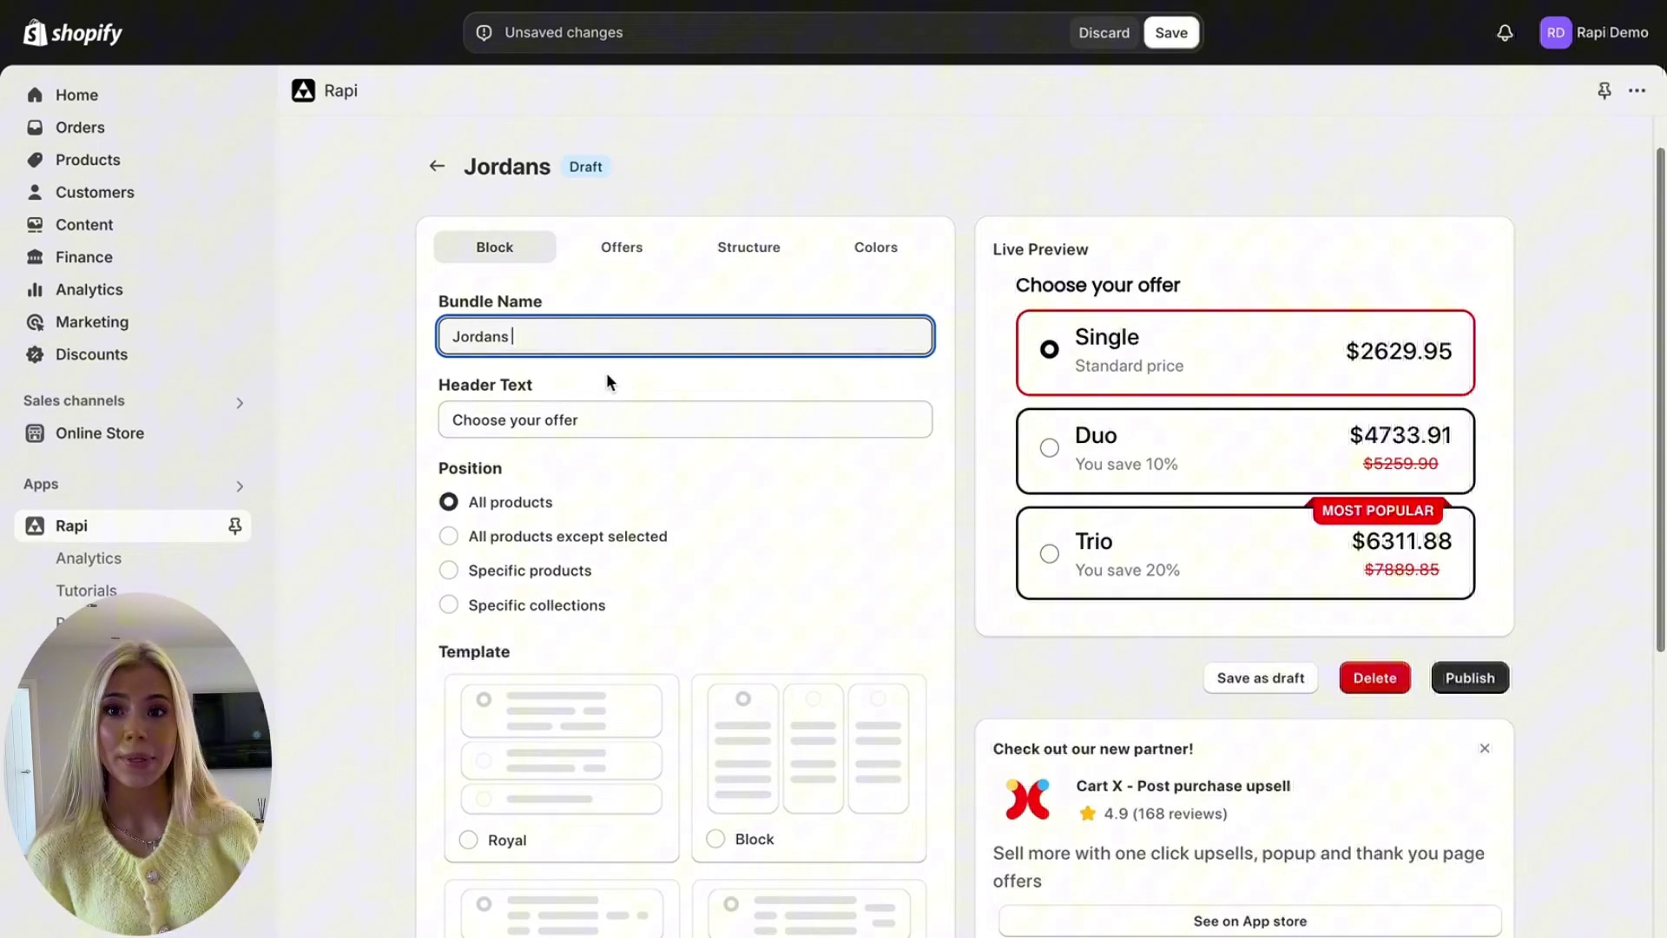
click(450, 513)
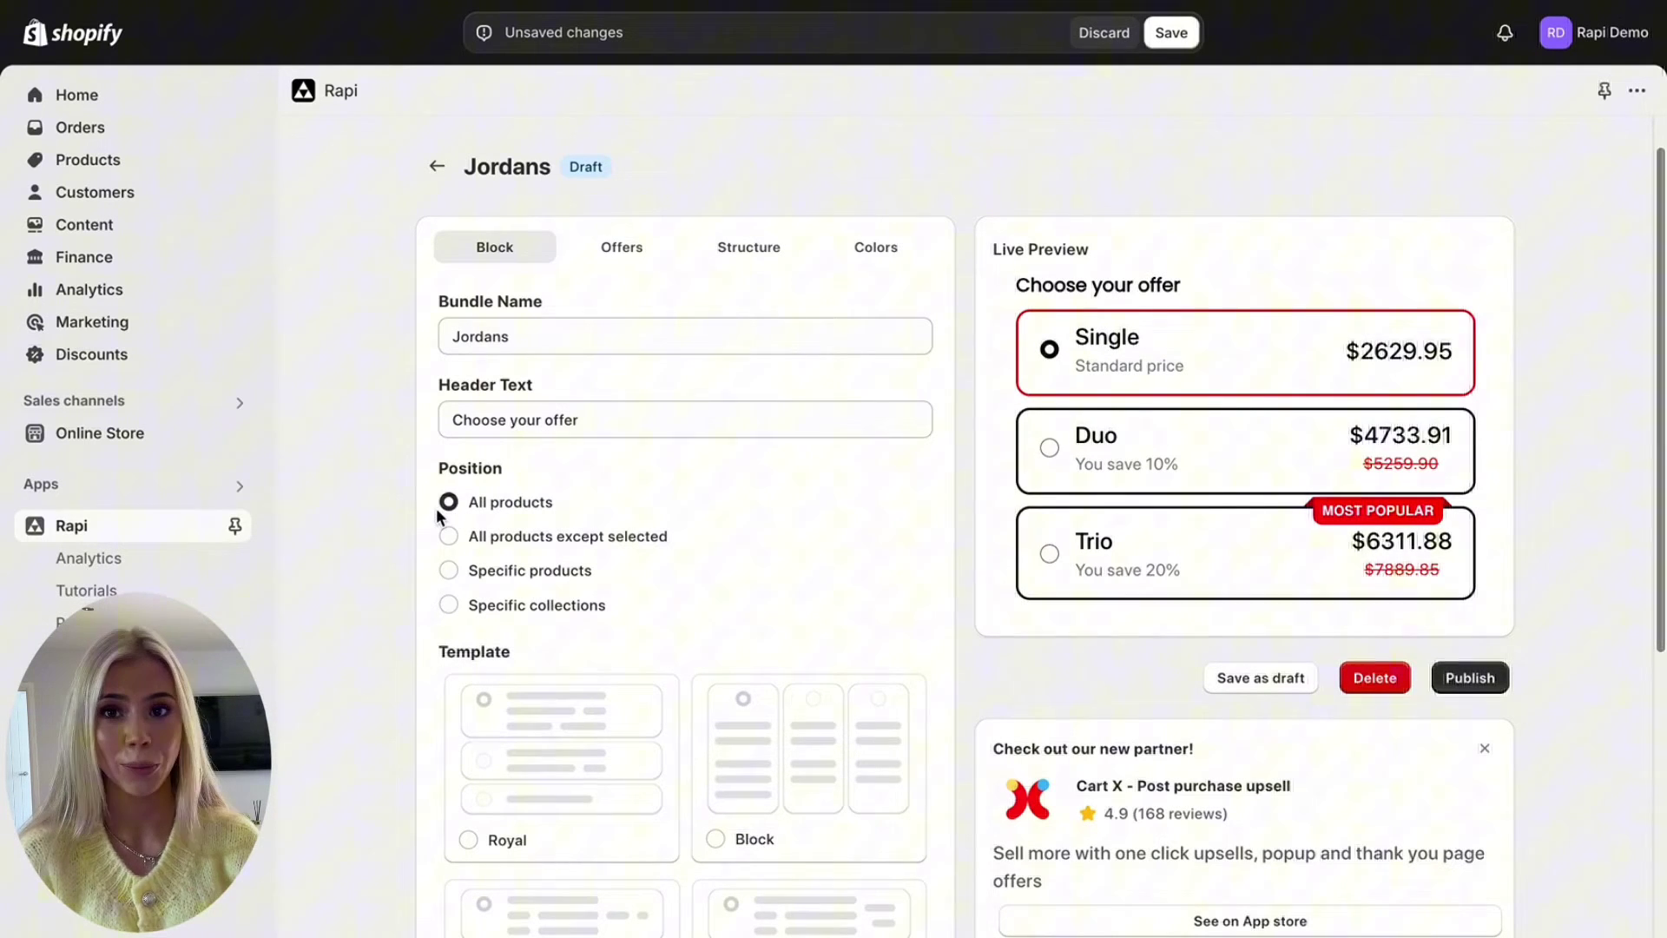
- Set the bundle position to Specific products and select Jordan mid as its only product
click(450, 539)
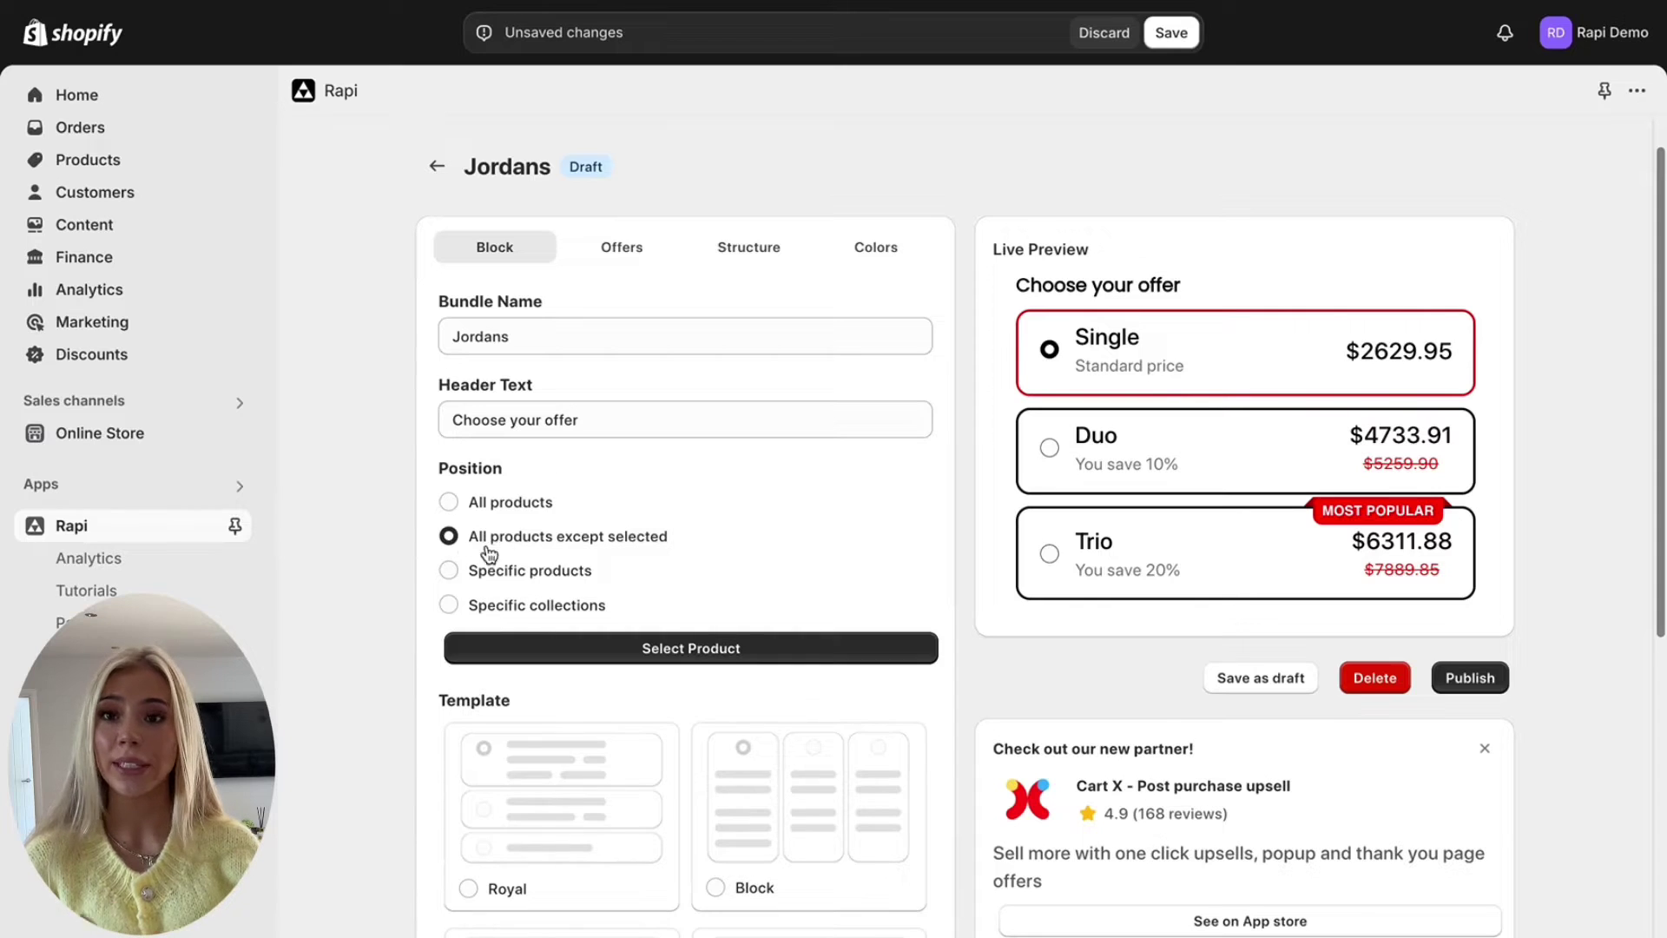
click(449, 571)
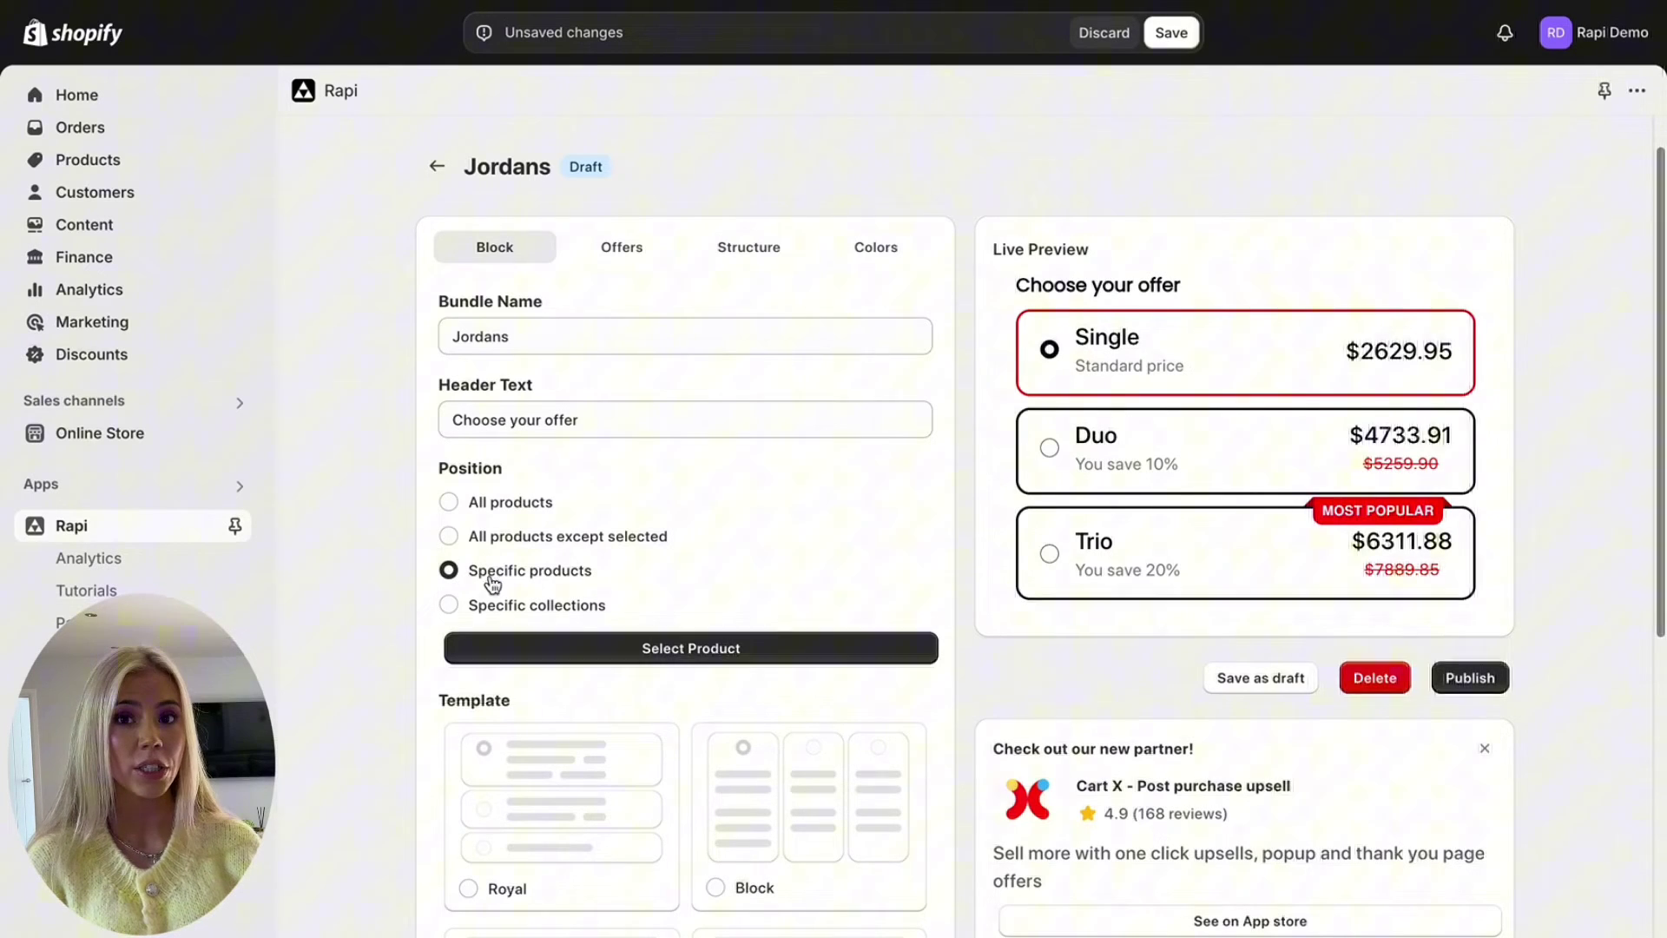
click(449, 607)
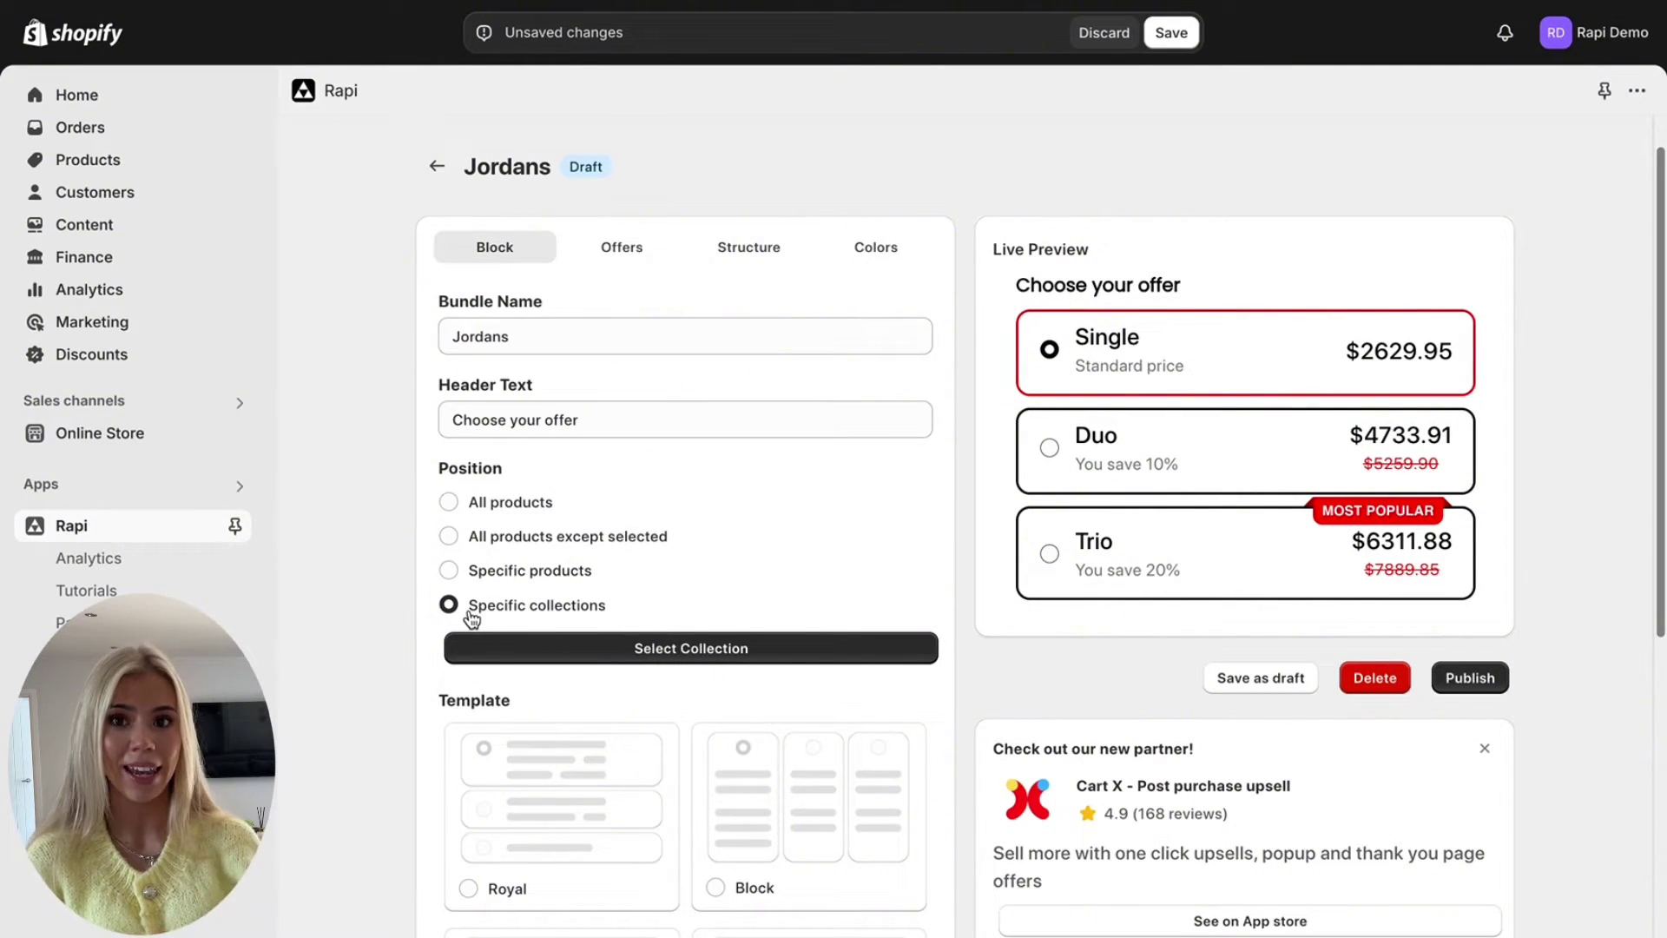
click(449, 571)
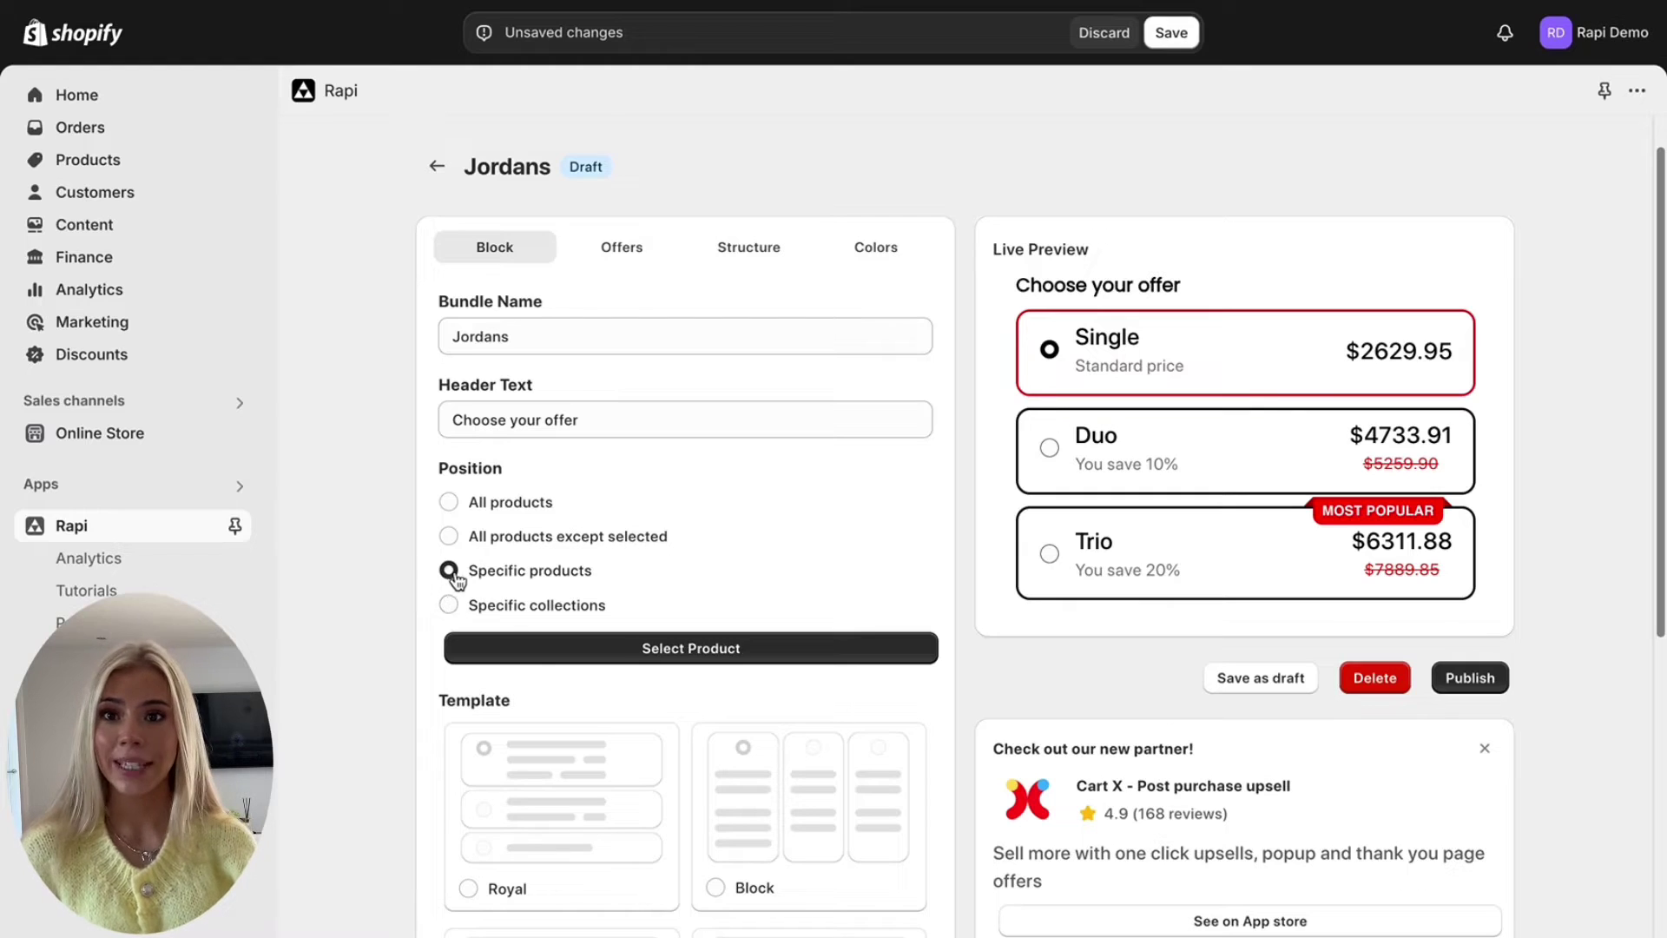
click(544, 652)
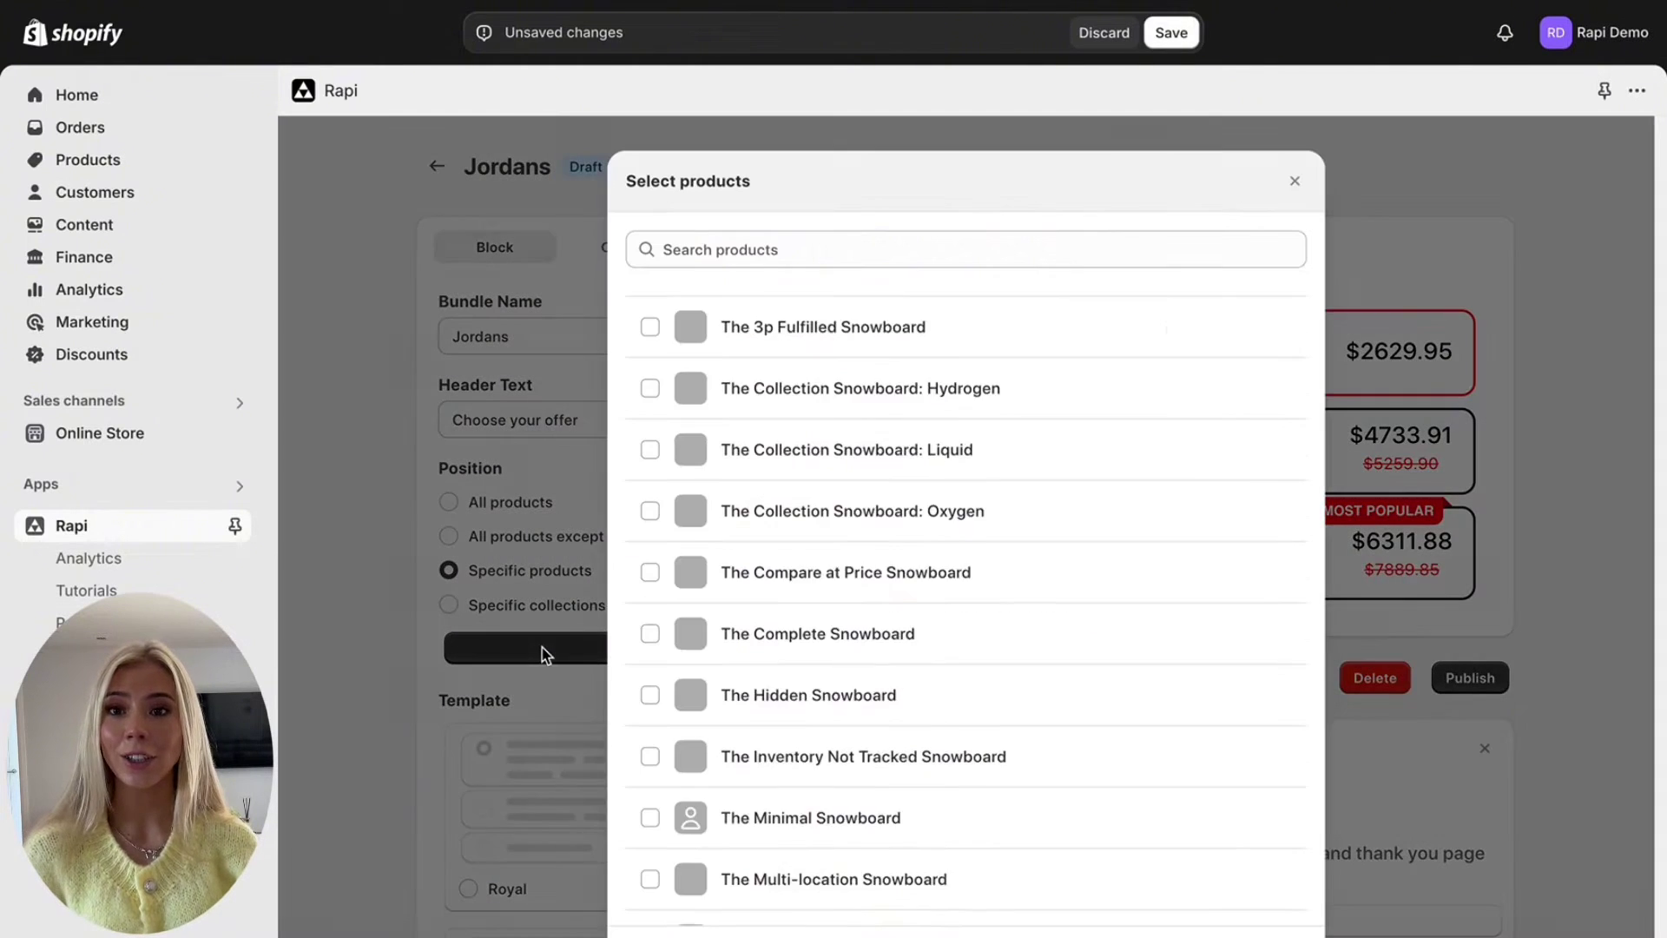
click(895, 259)
text(jorda)
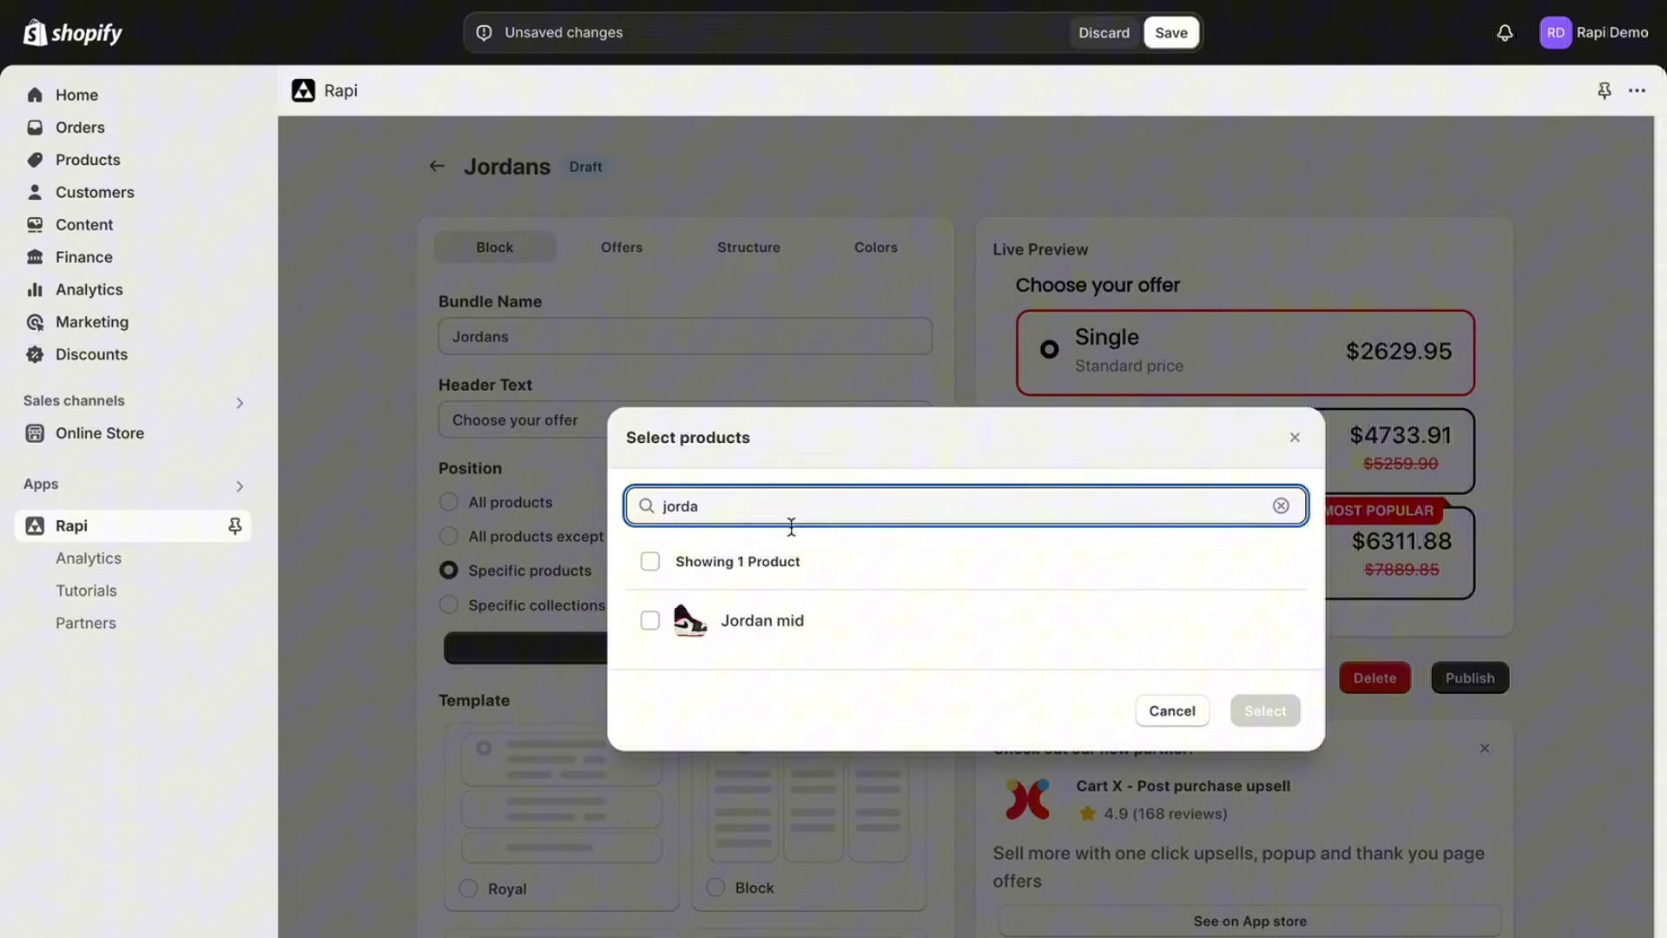
click(651, 618)
click(1261, 710)
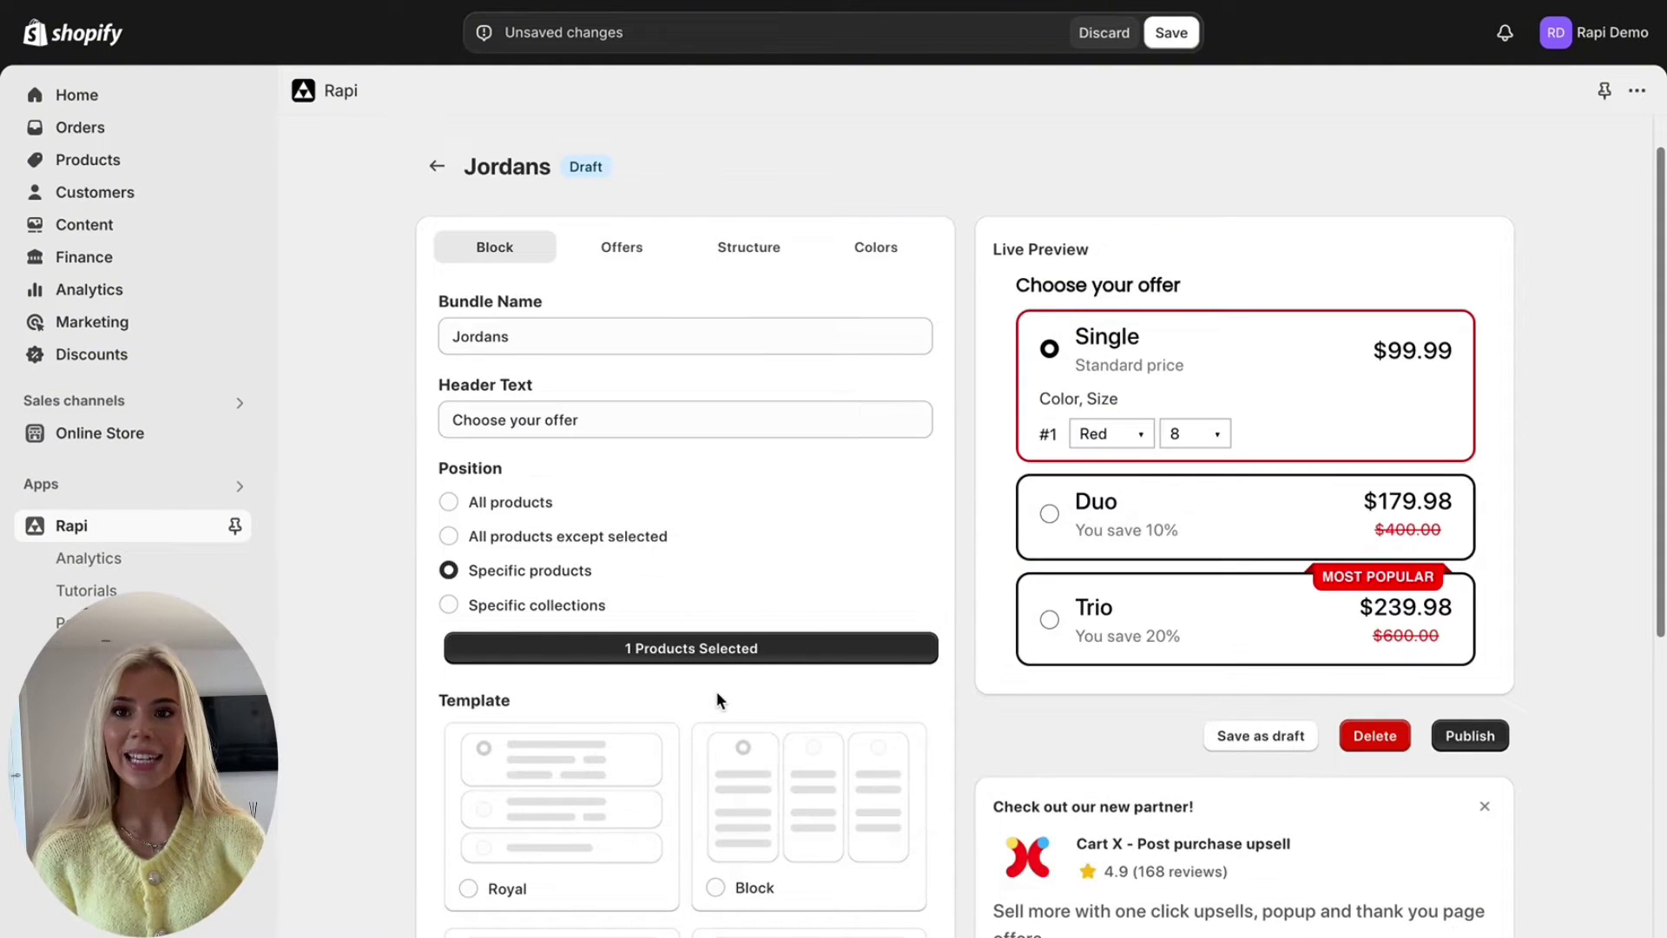
scroll(718, 695, down, 2)
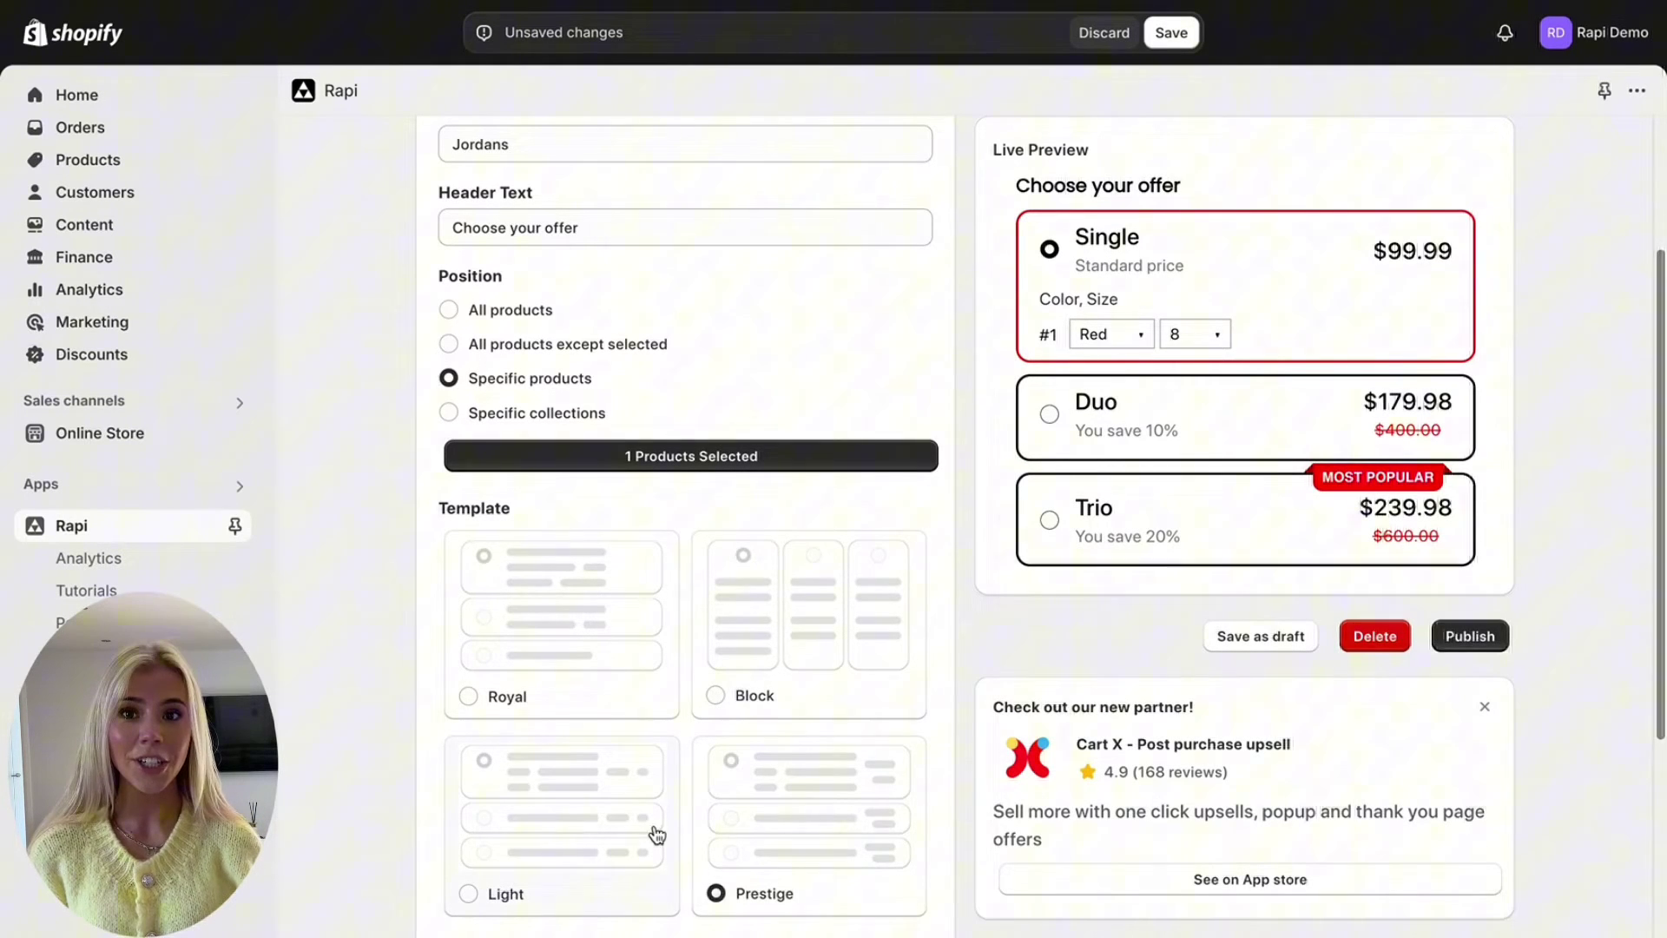
scroll(654, 834, down, 1)
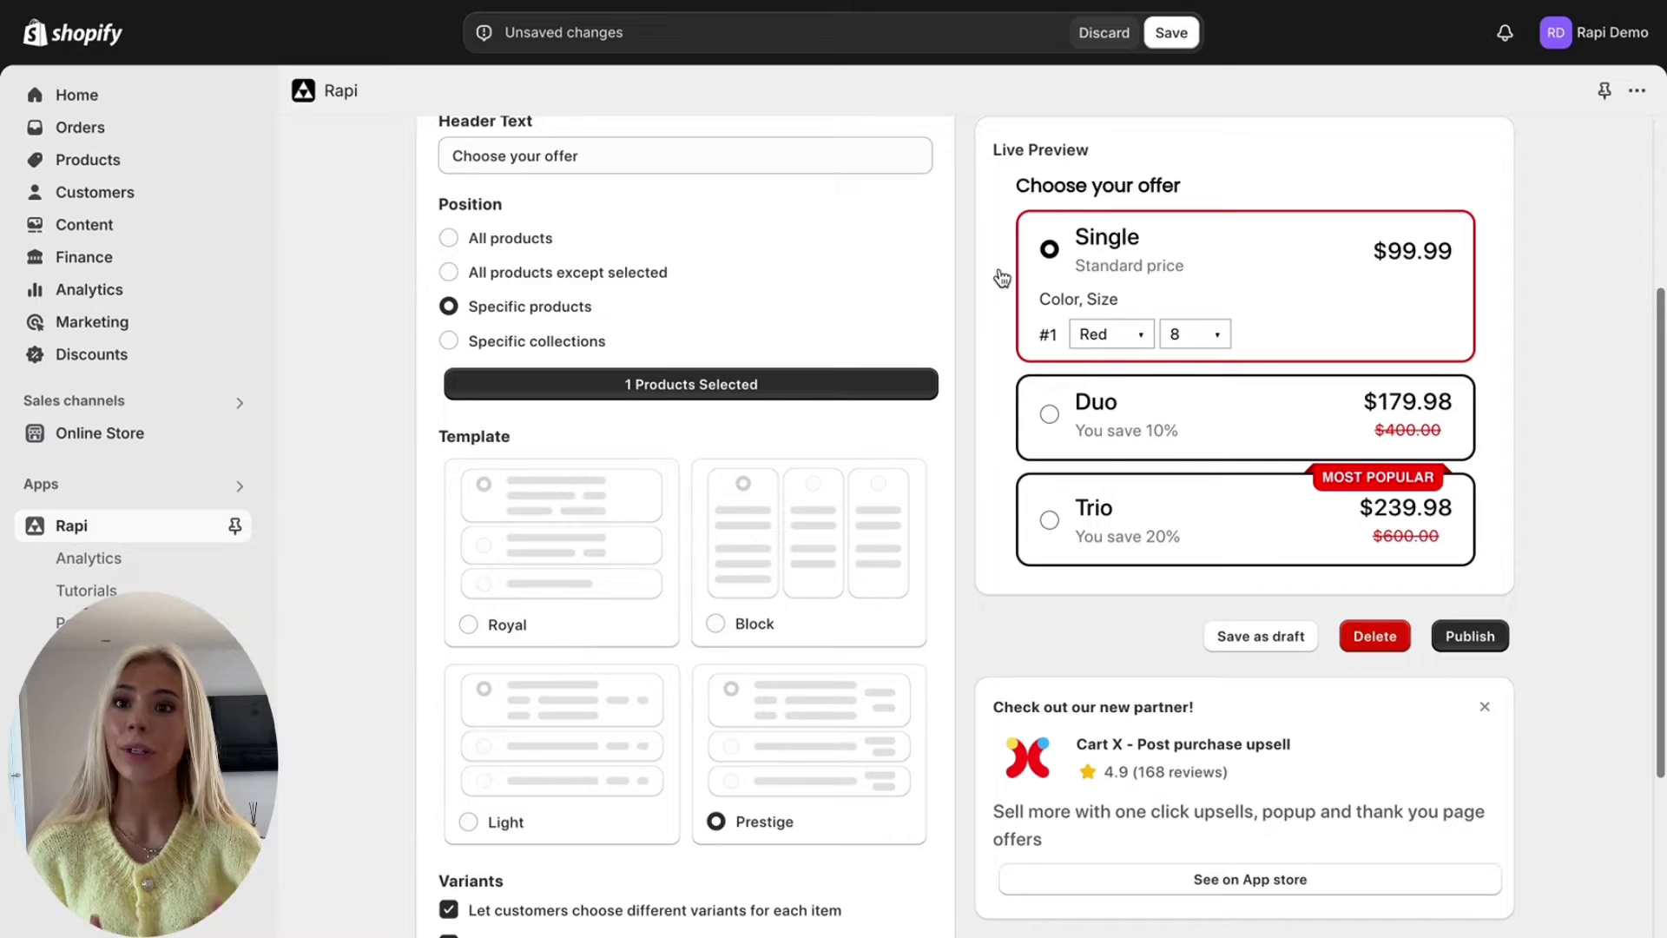
click(548, 604)
click(798, 598)
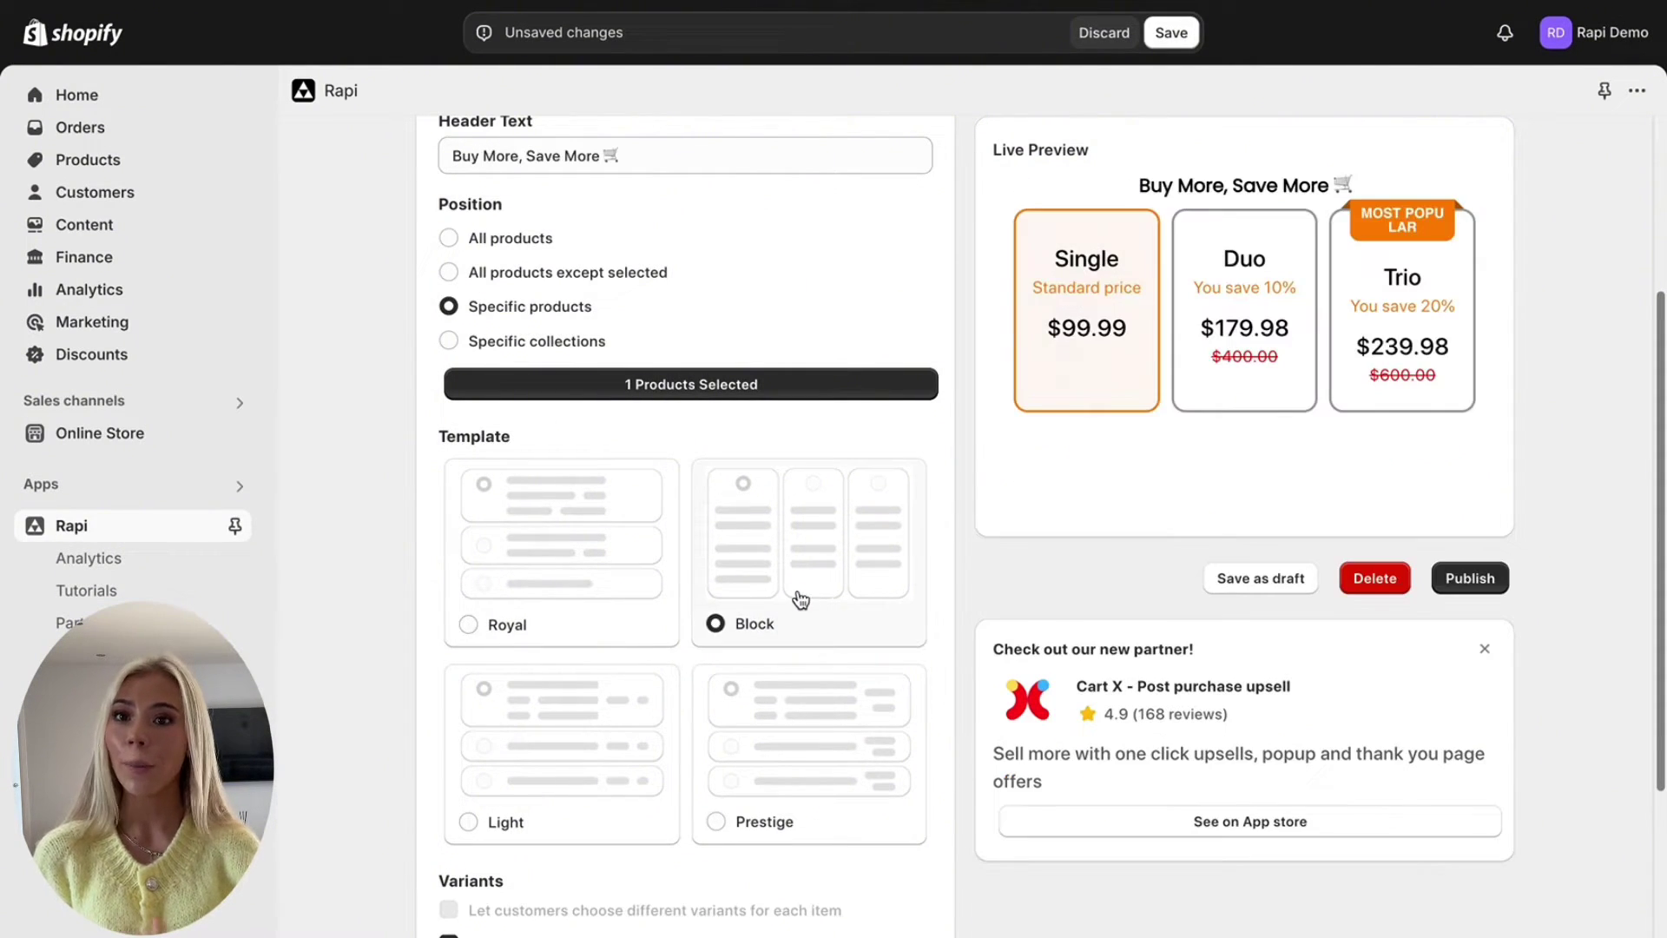
click(519, 745)
click(779, 776)
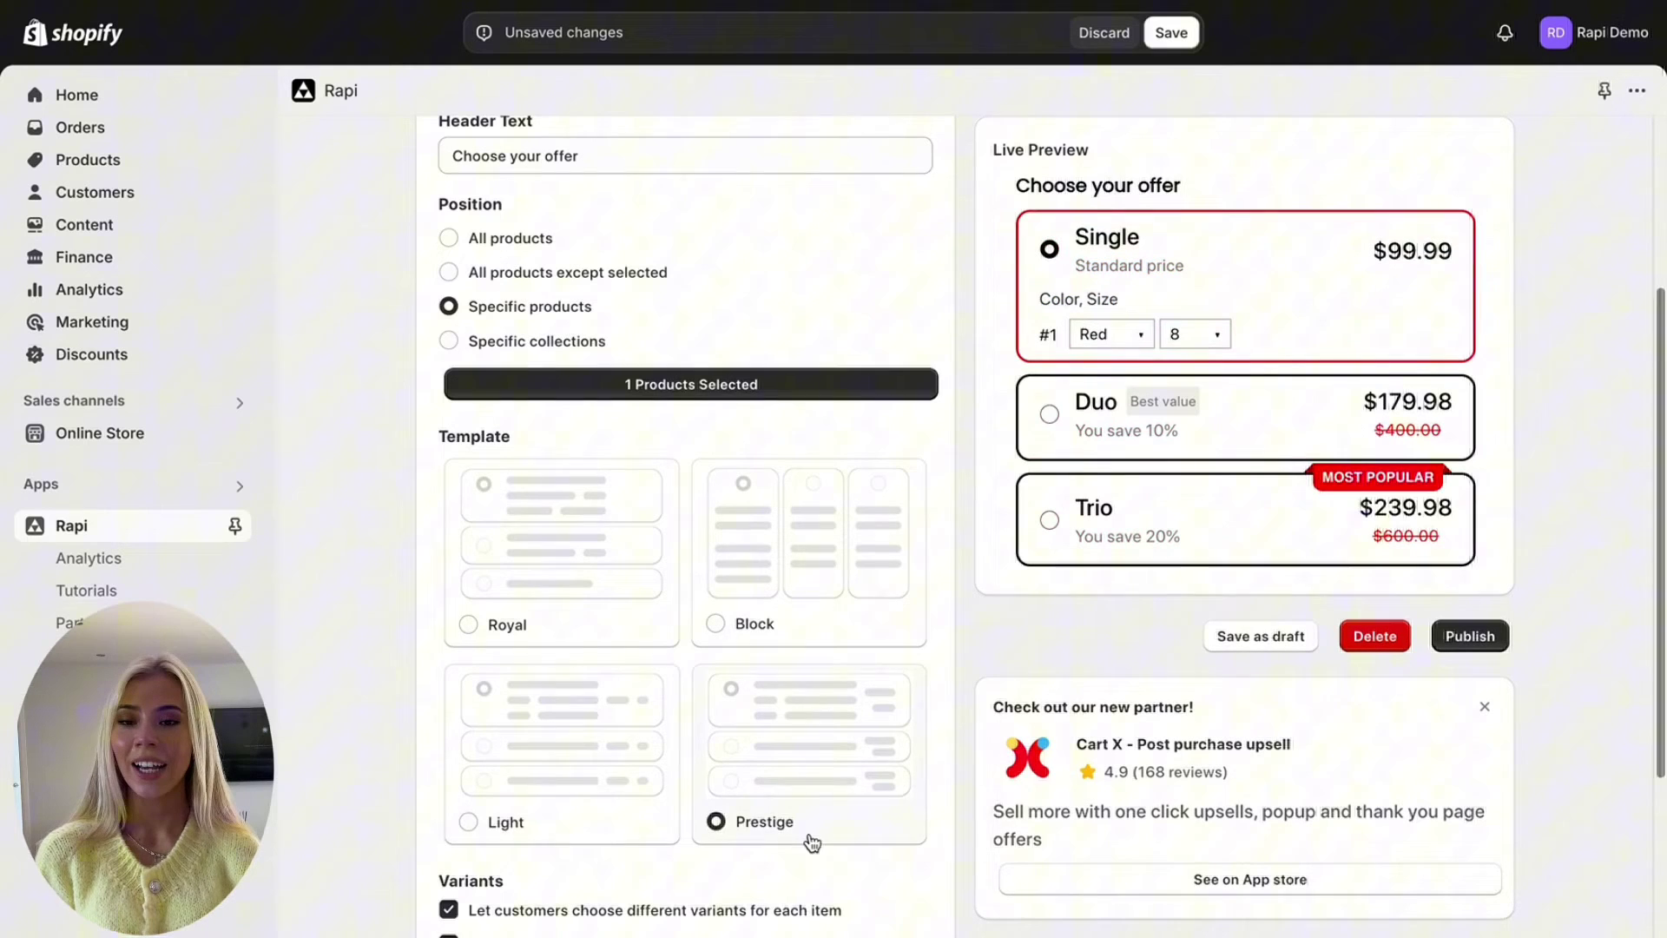
scroll(820, 845, down, 1)
scroll(808, 658, up, 1)
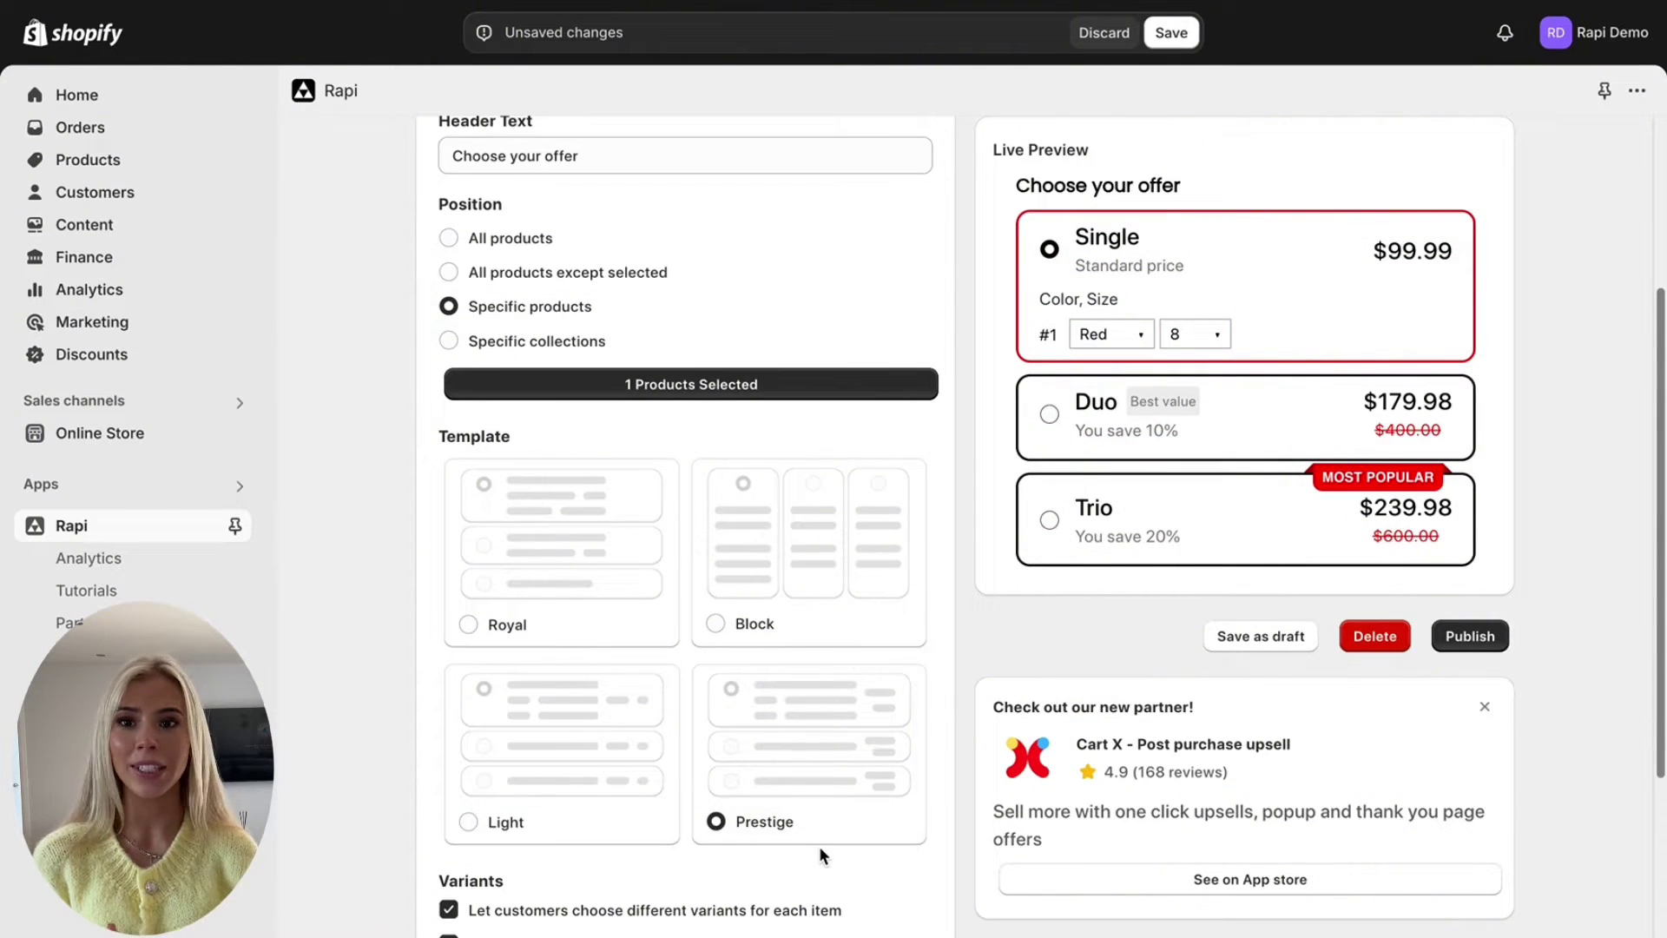
scroll(808, 657, down, 1)
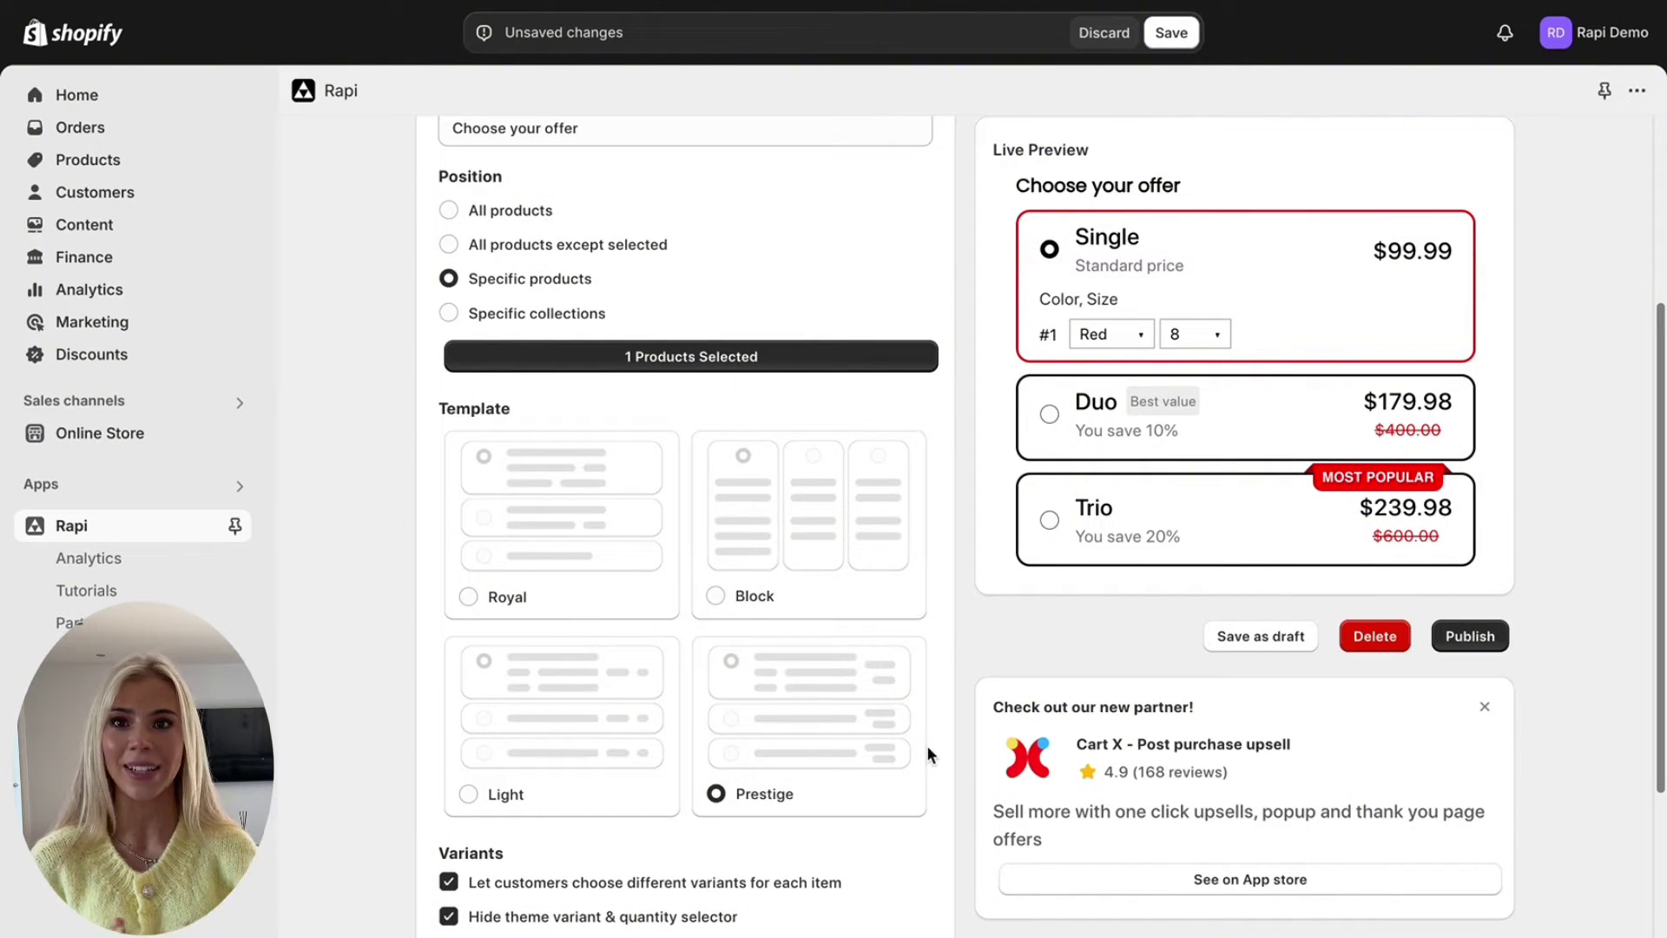
scroll(886, 759, down, 5)
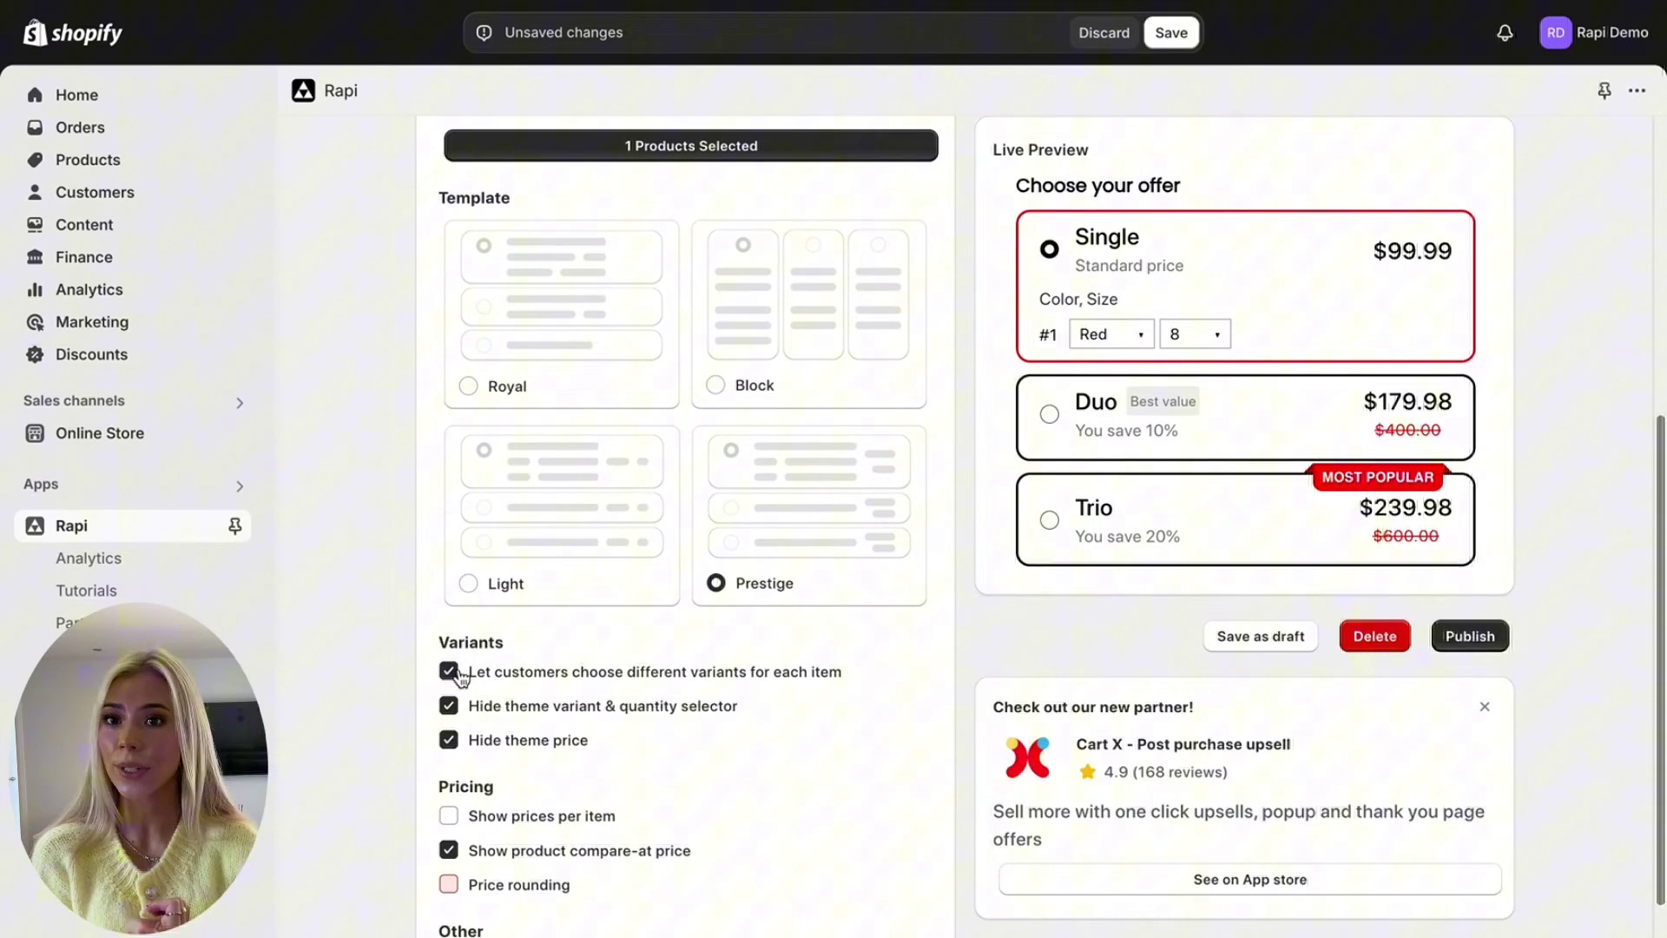
- Check the colour and size choices in the bundle preview
click(1109, 335)
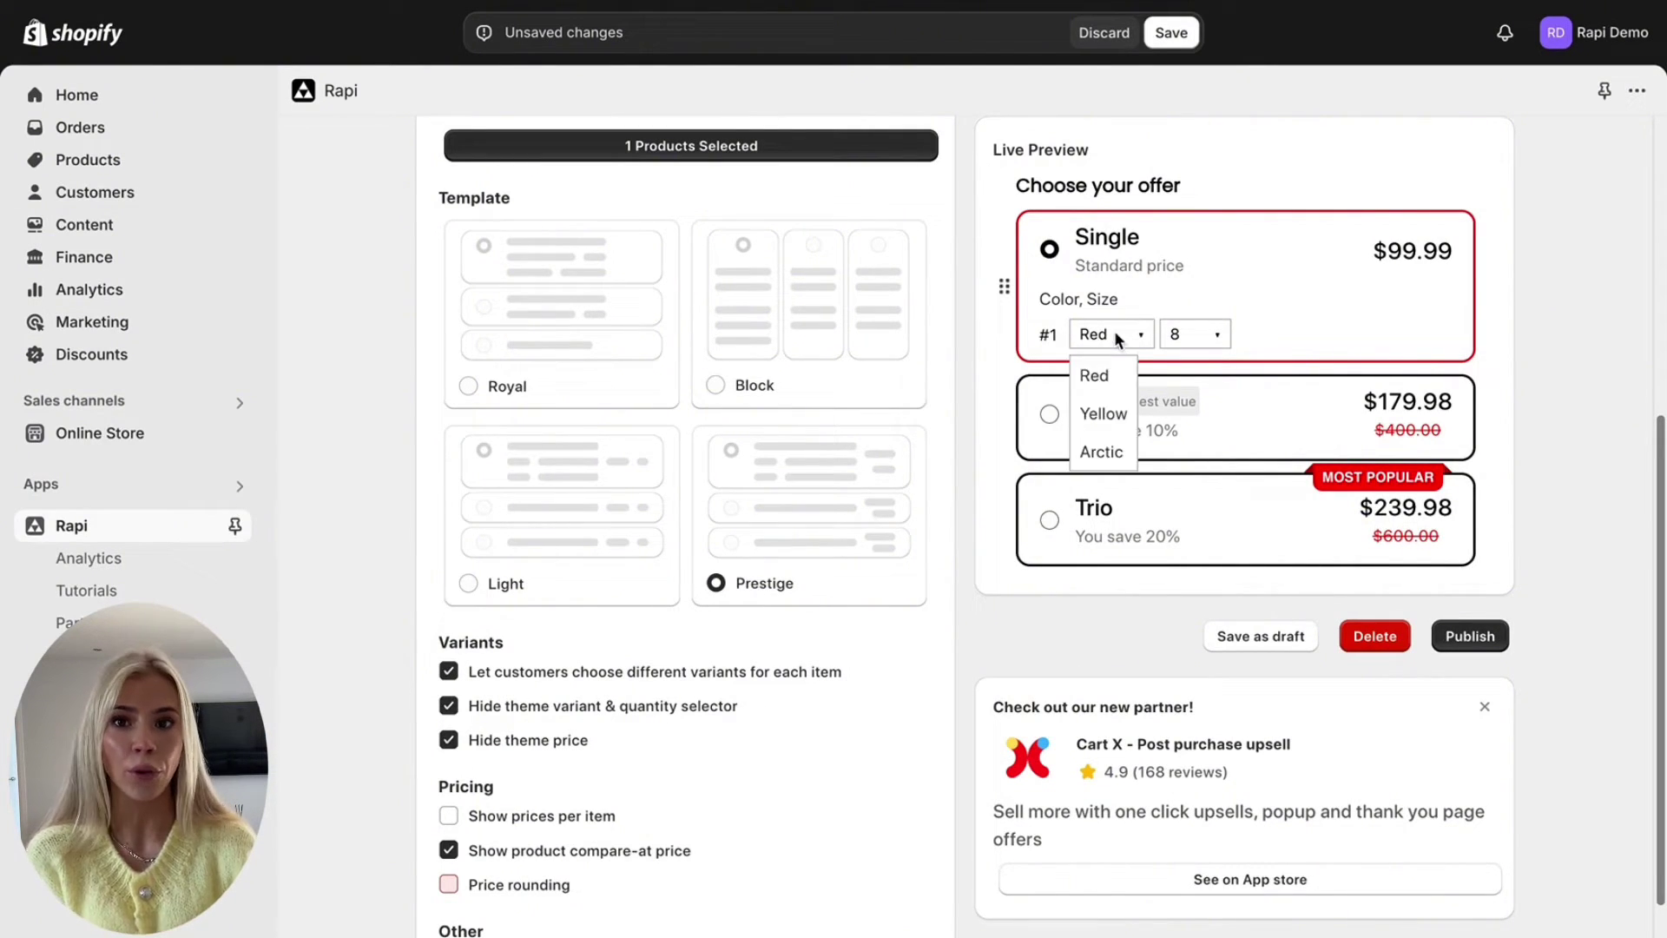
click(1204, 337)
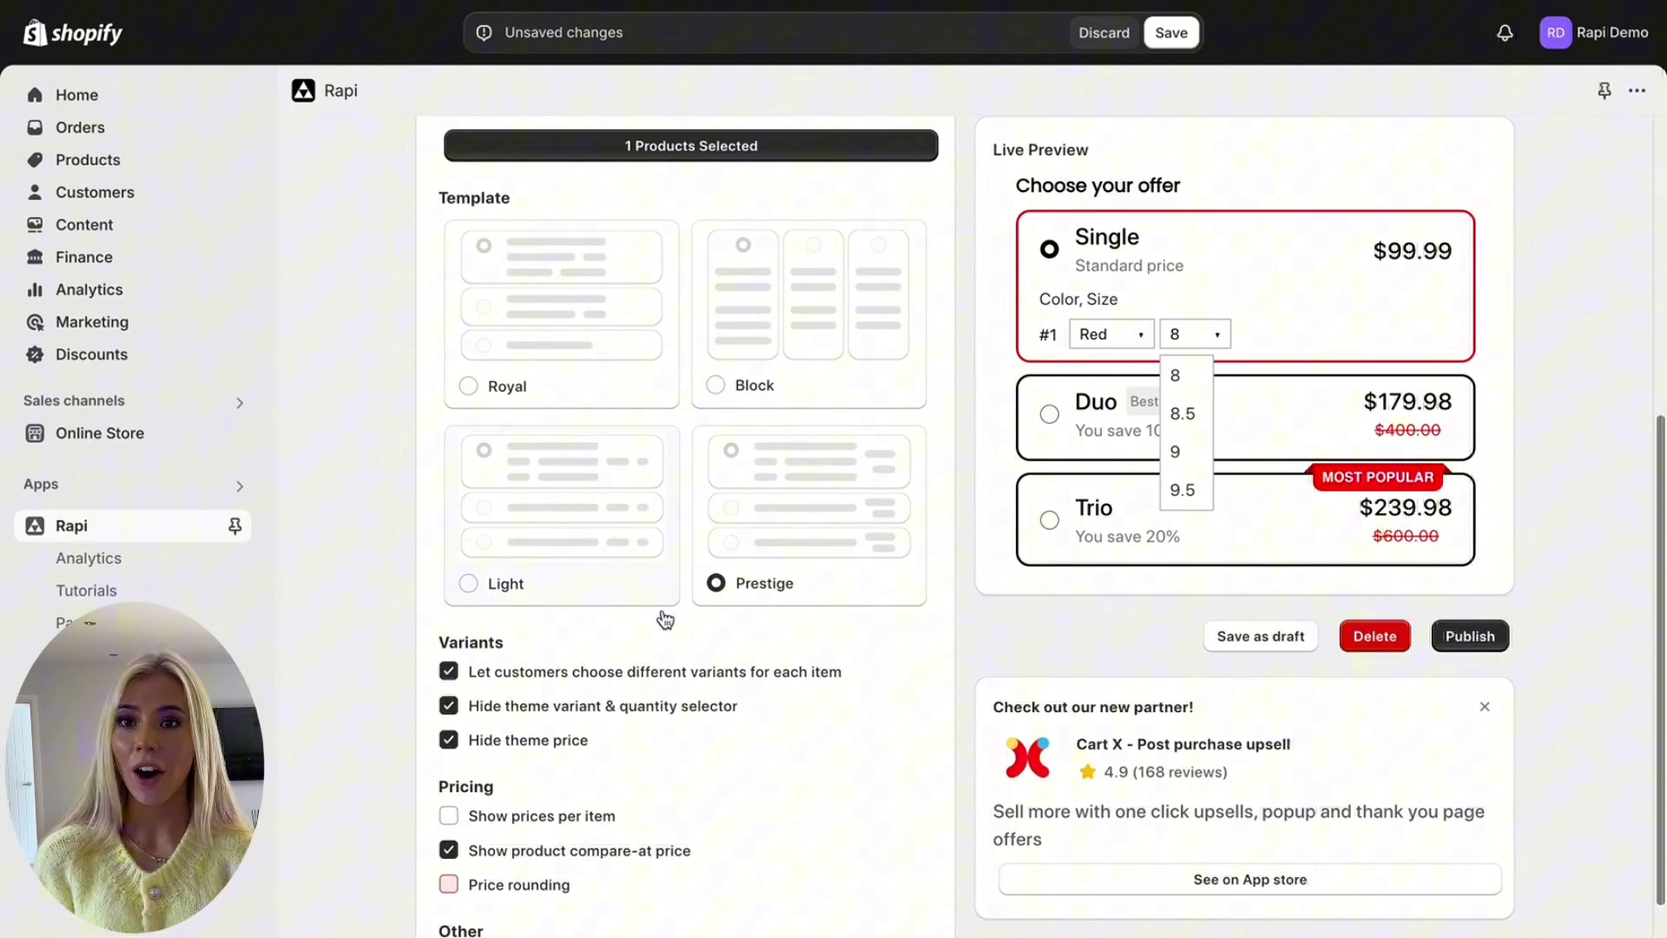
click(677, 672)
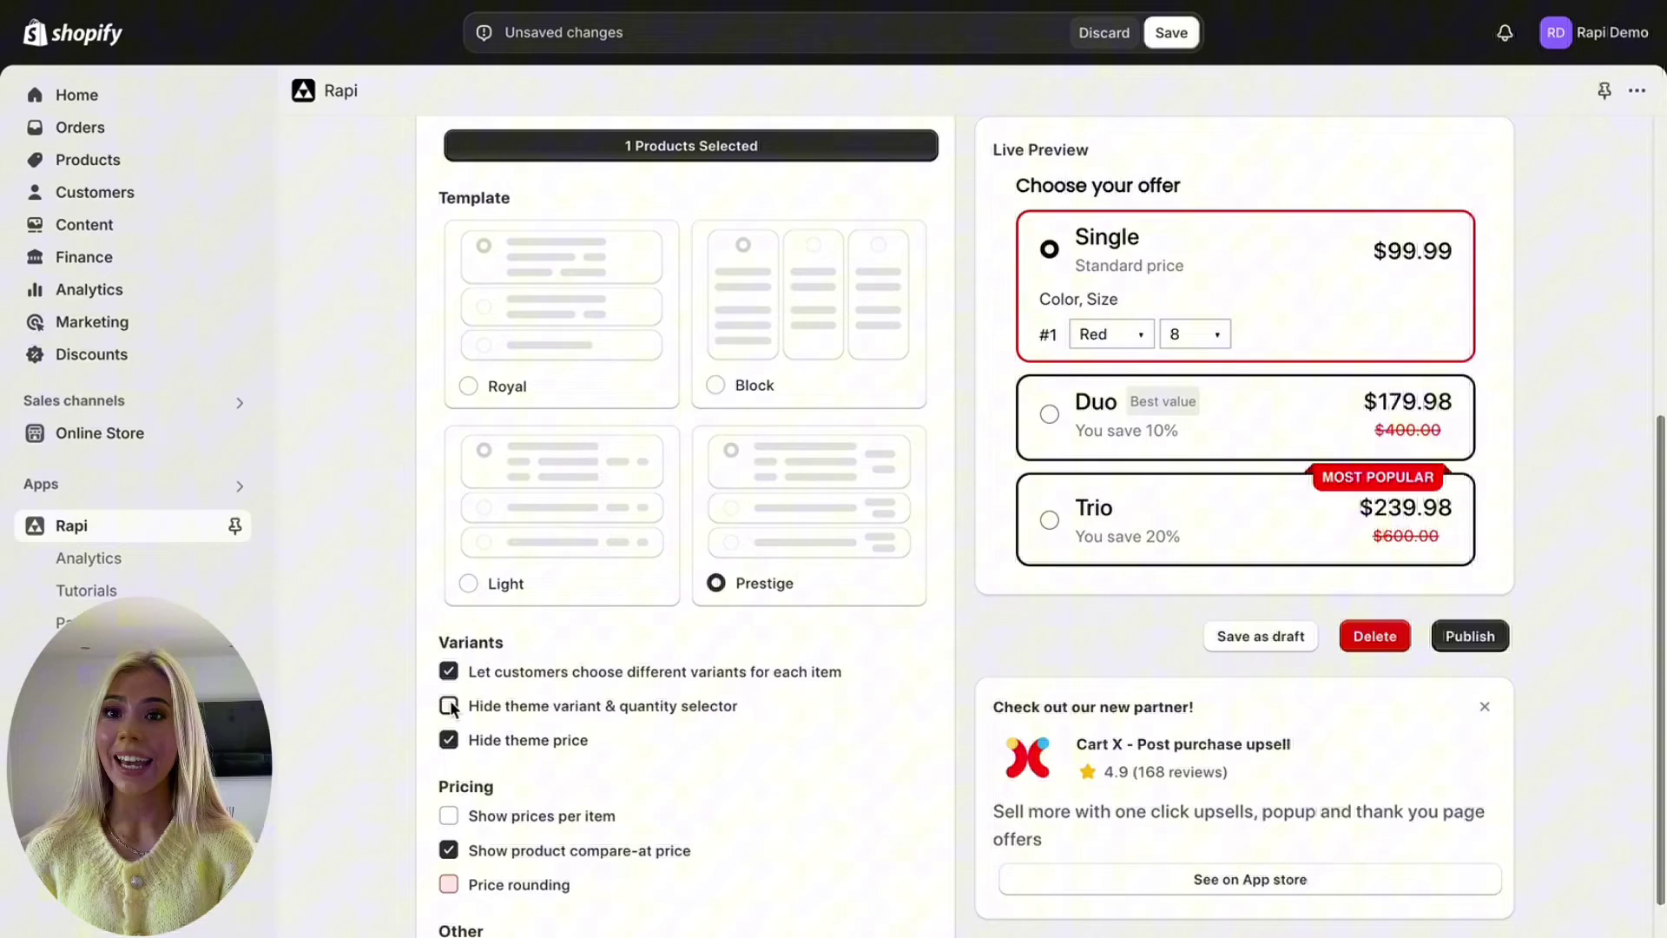
scroll(495, 770, down, 2)
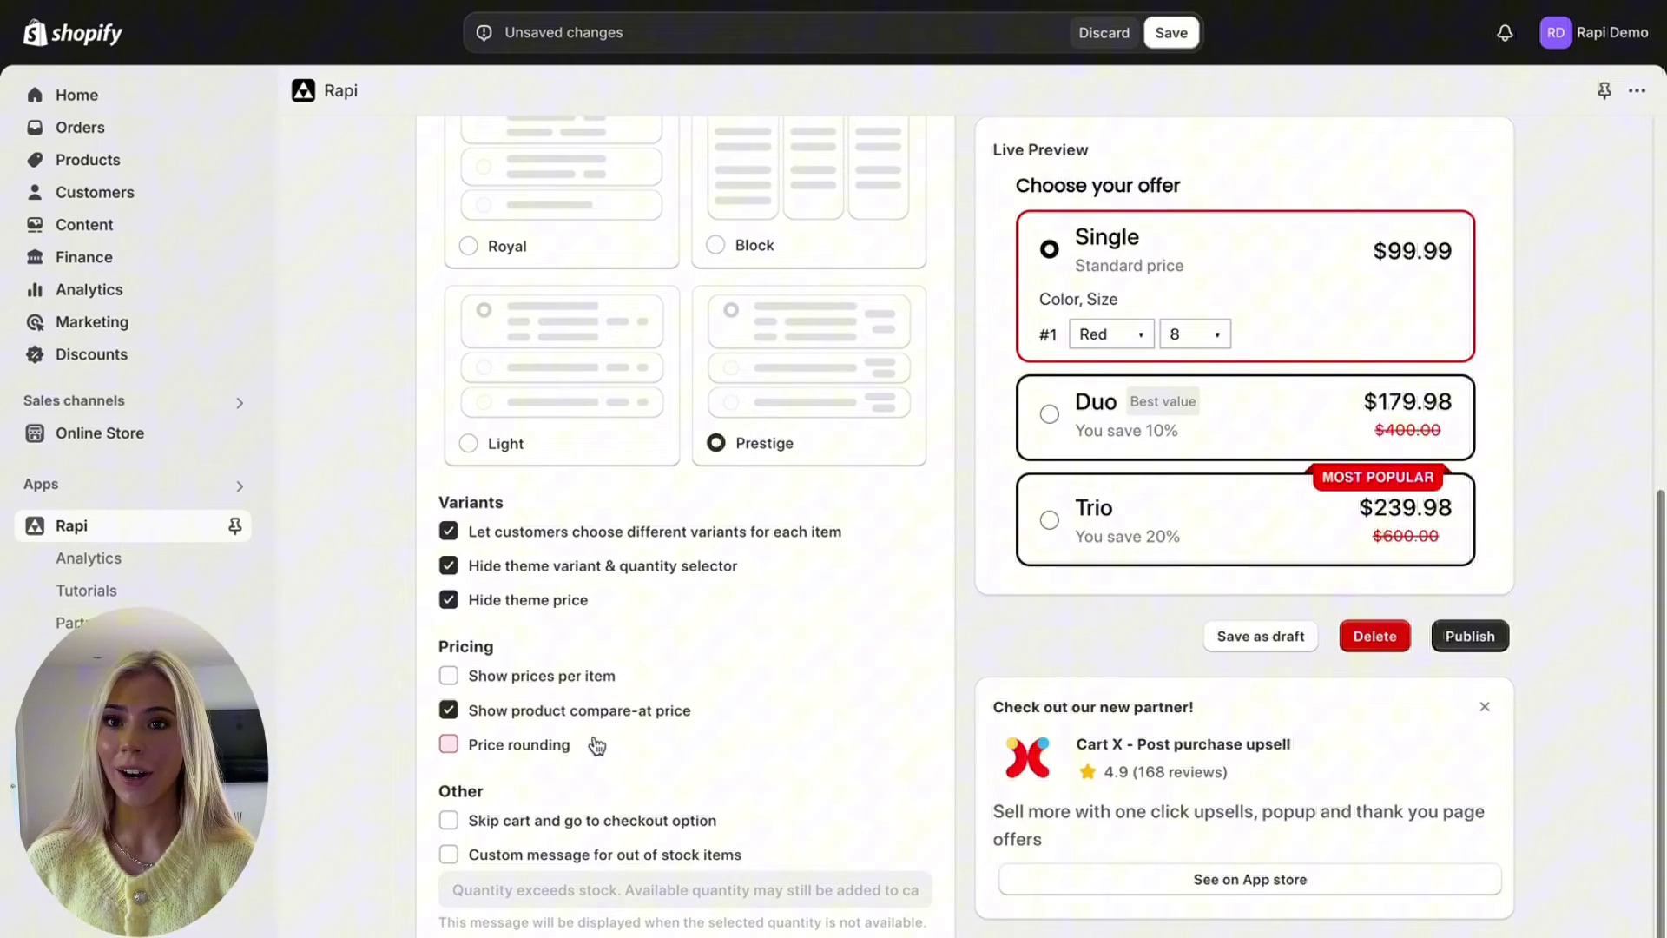
- Toggle the per-item, compare-at and rounding price options, then copy the custom placement code
click(490, 669)
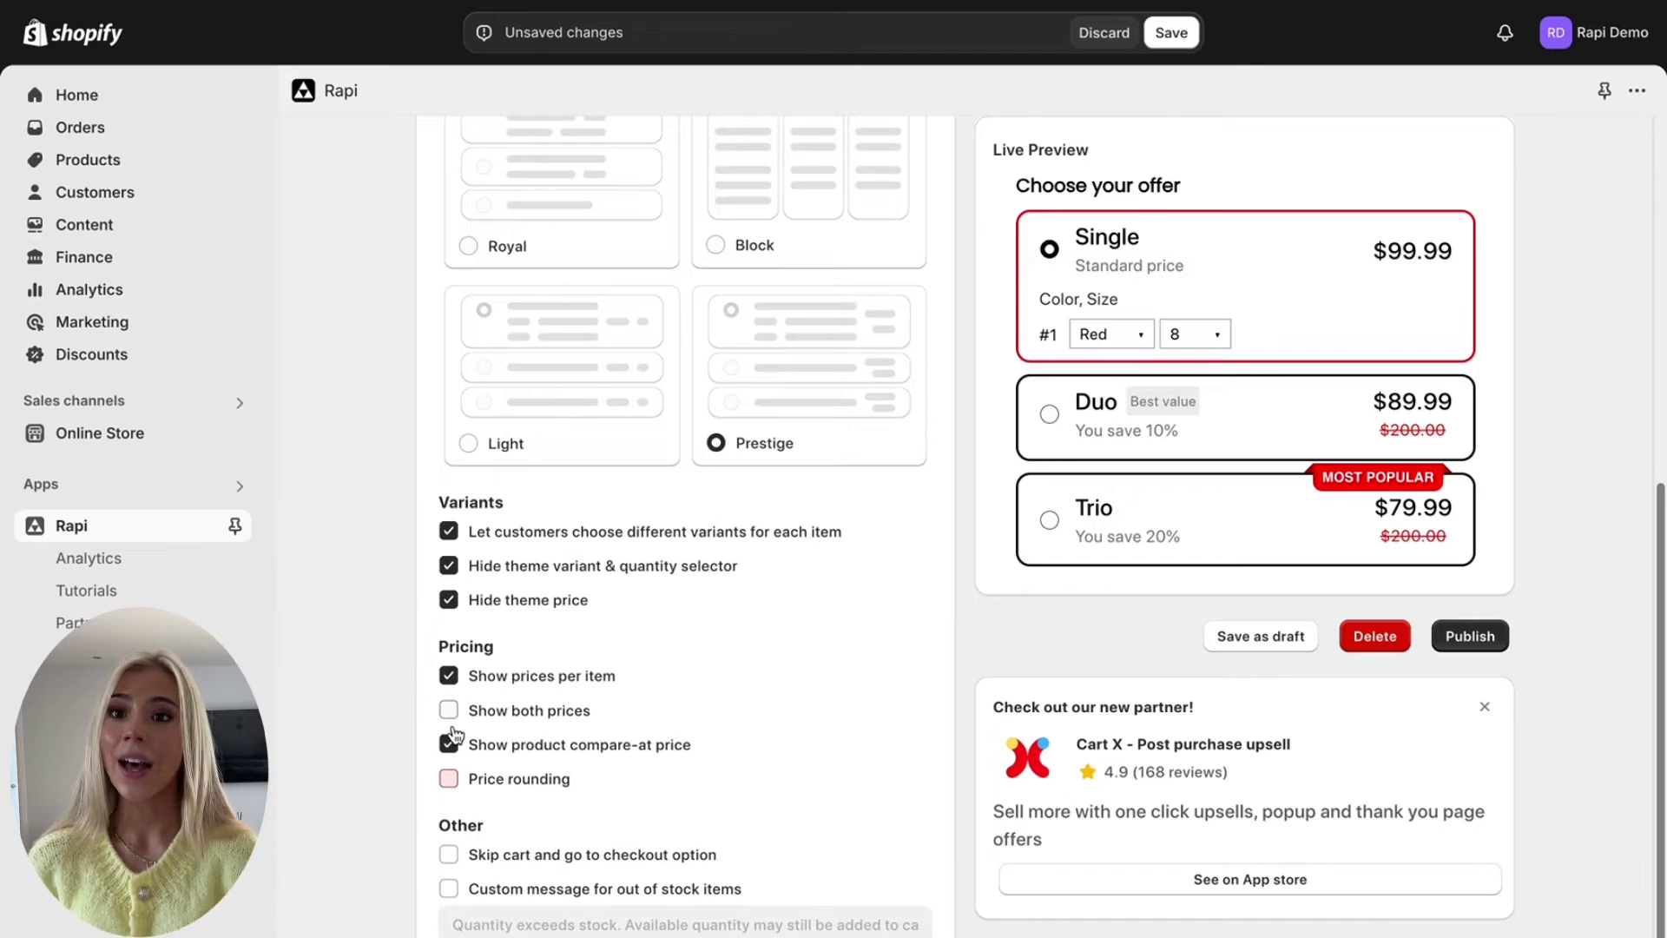
click(450, 744)
click(450, 744)
click(449, 777)
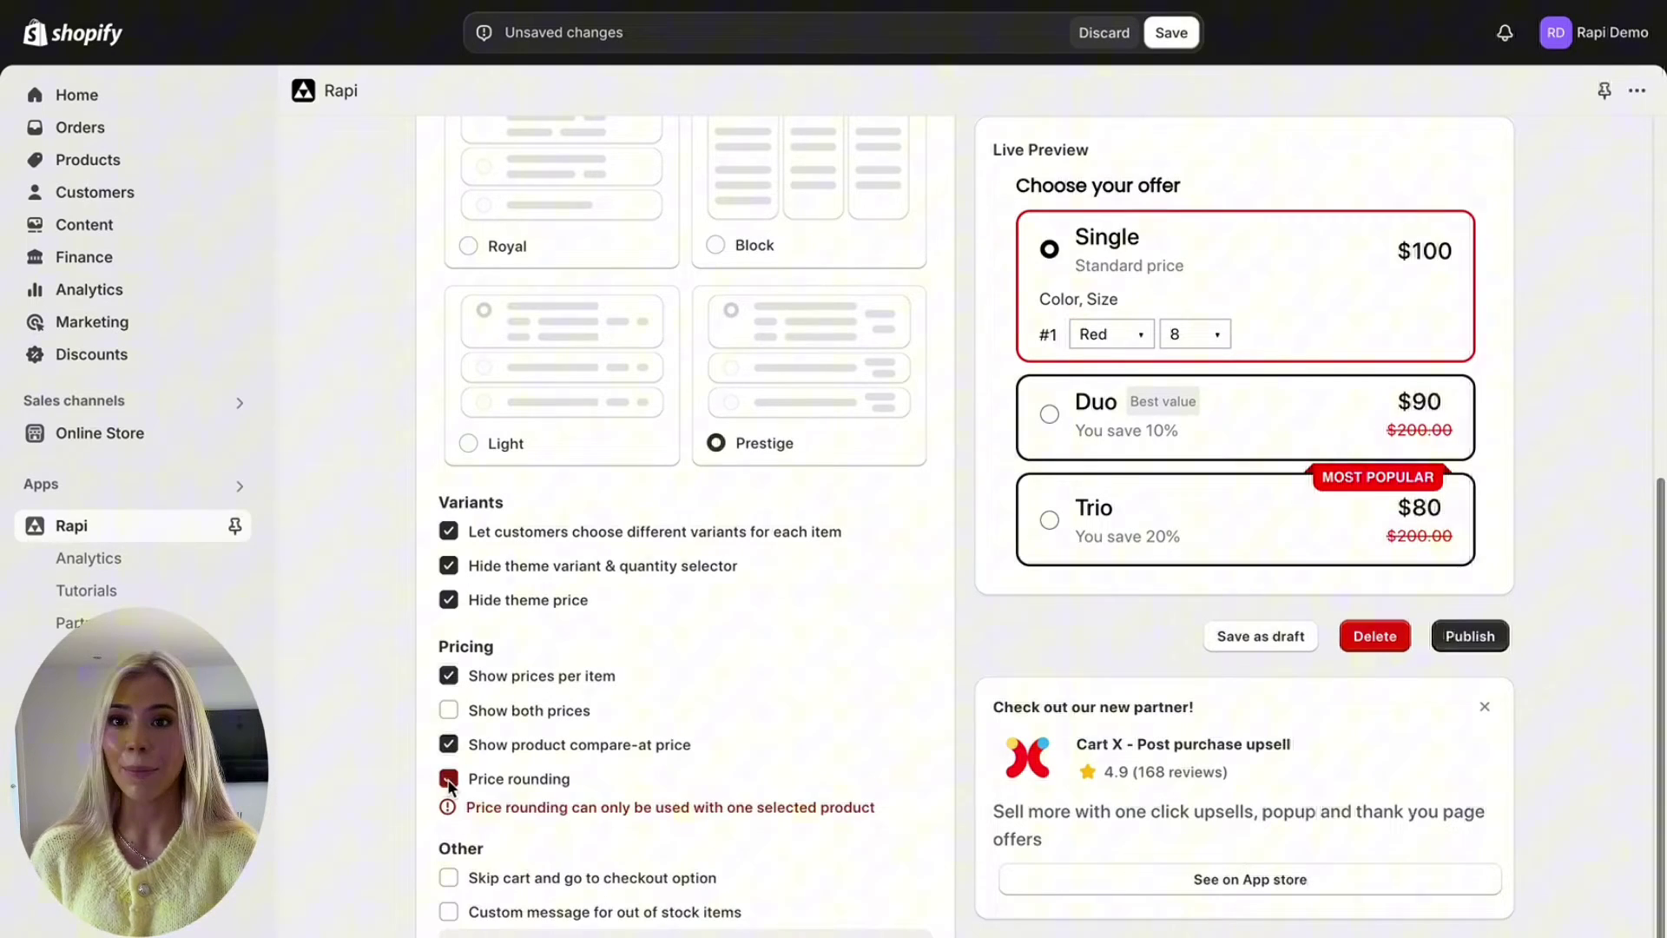
scroll(523, 751, down, 1)
scroll(522, 751, down, 1)
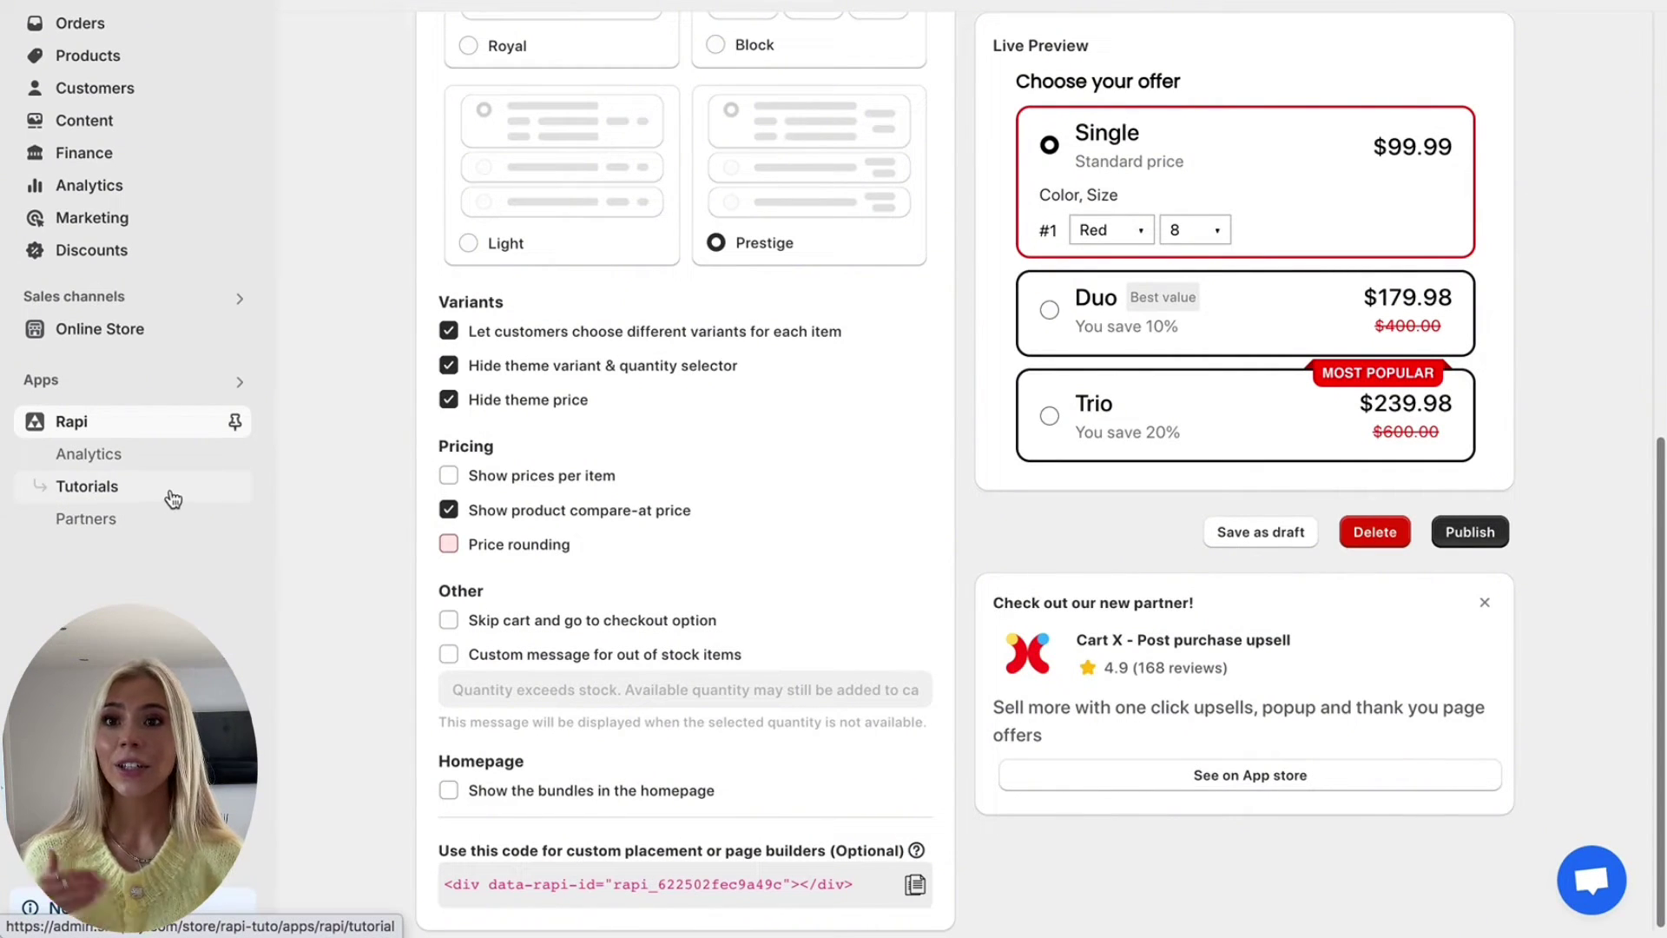
click(917, 900)
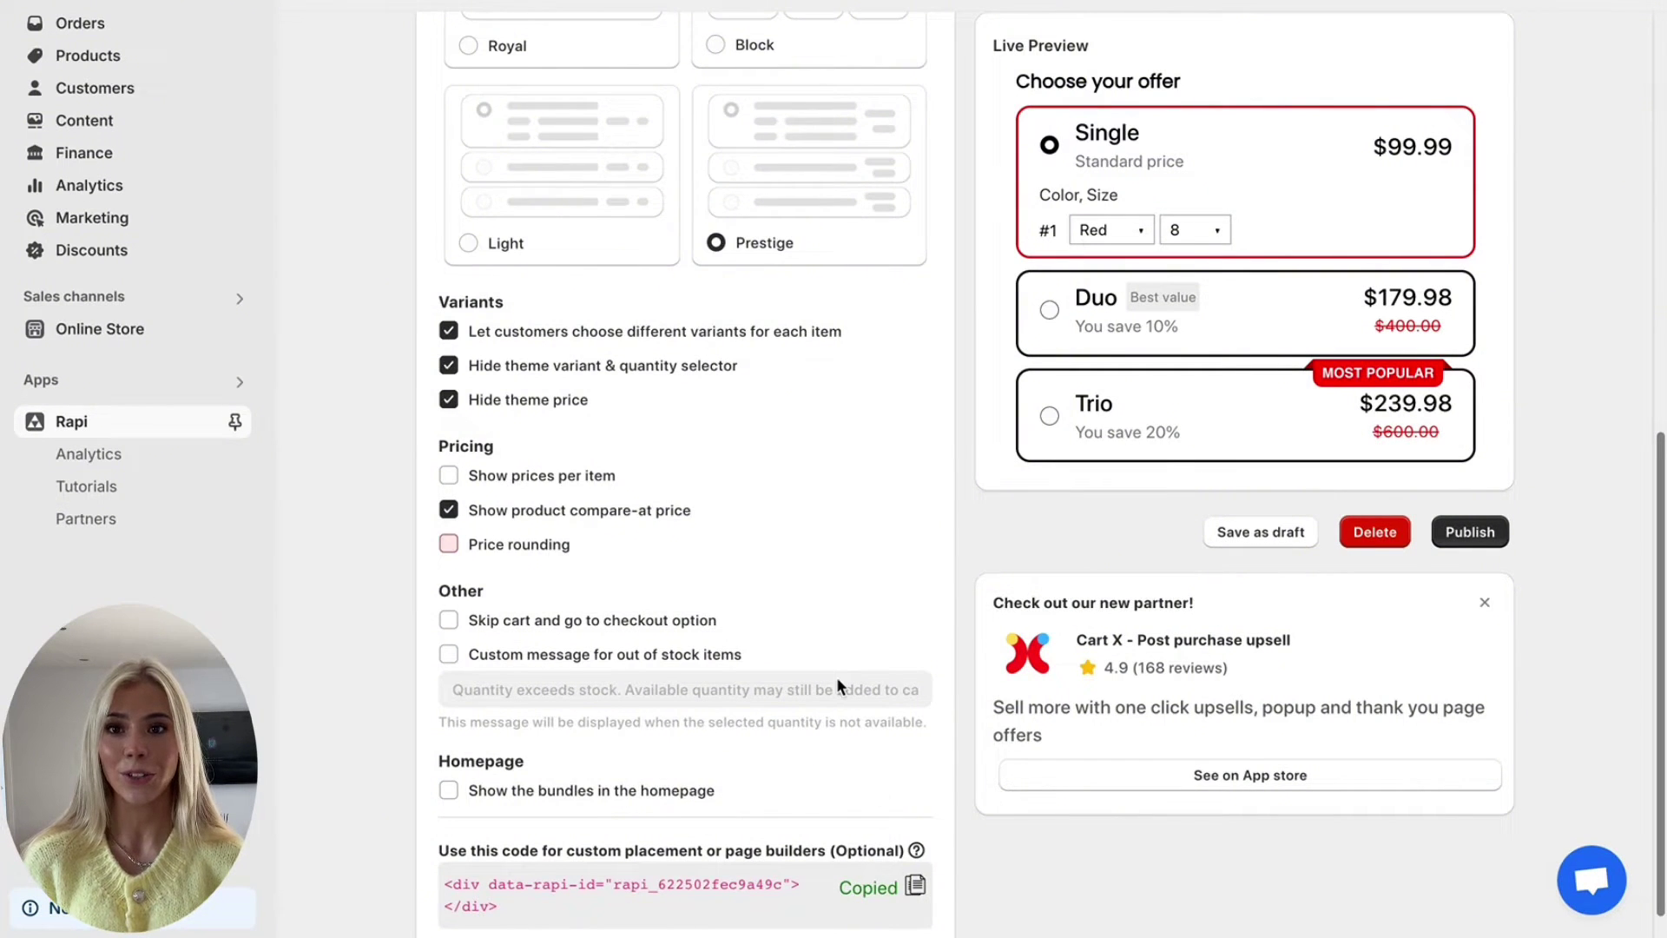
scroll(838, 686, up, 2)
scroll(836, 685, up, 3)
scroll(836, 685, up, 2)
scroll(743, 482, up, 1)
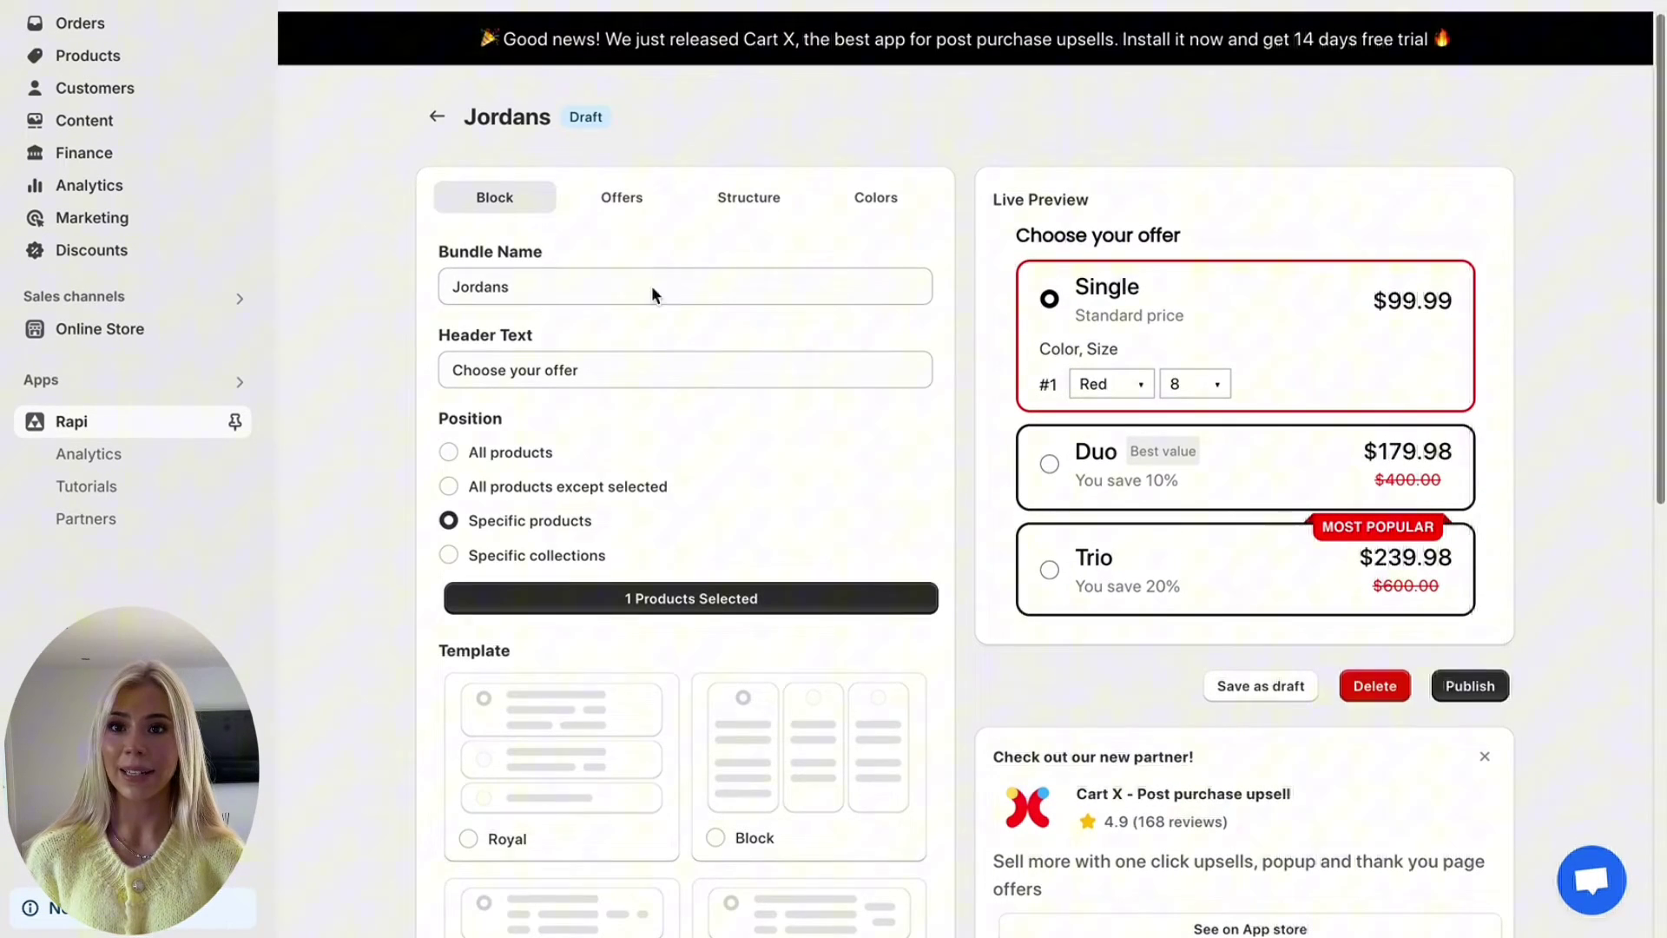
- Delete the Trio offer from the Jordans bundle
click(621, 197)
click(640, 300)
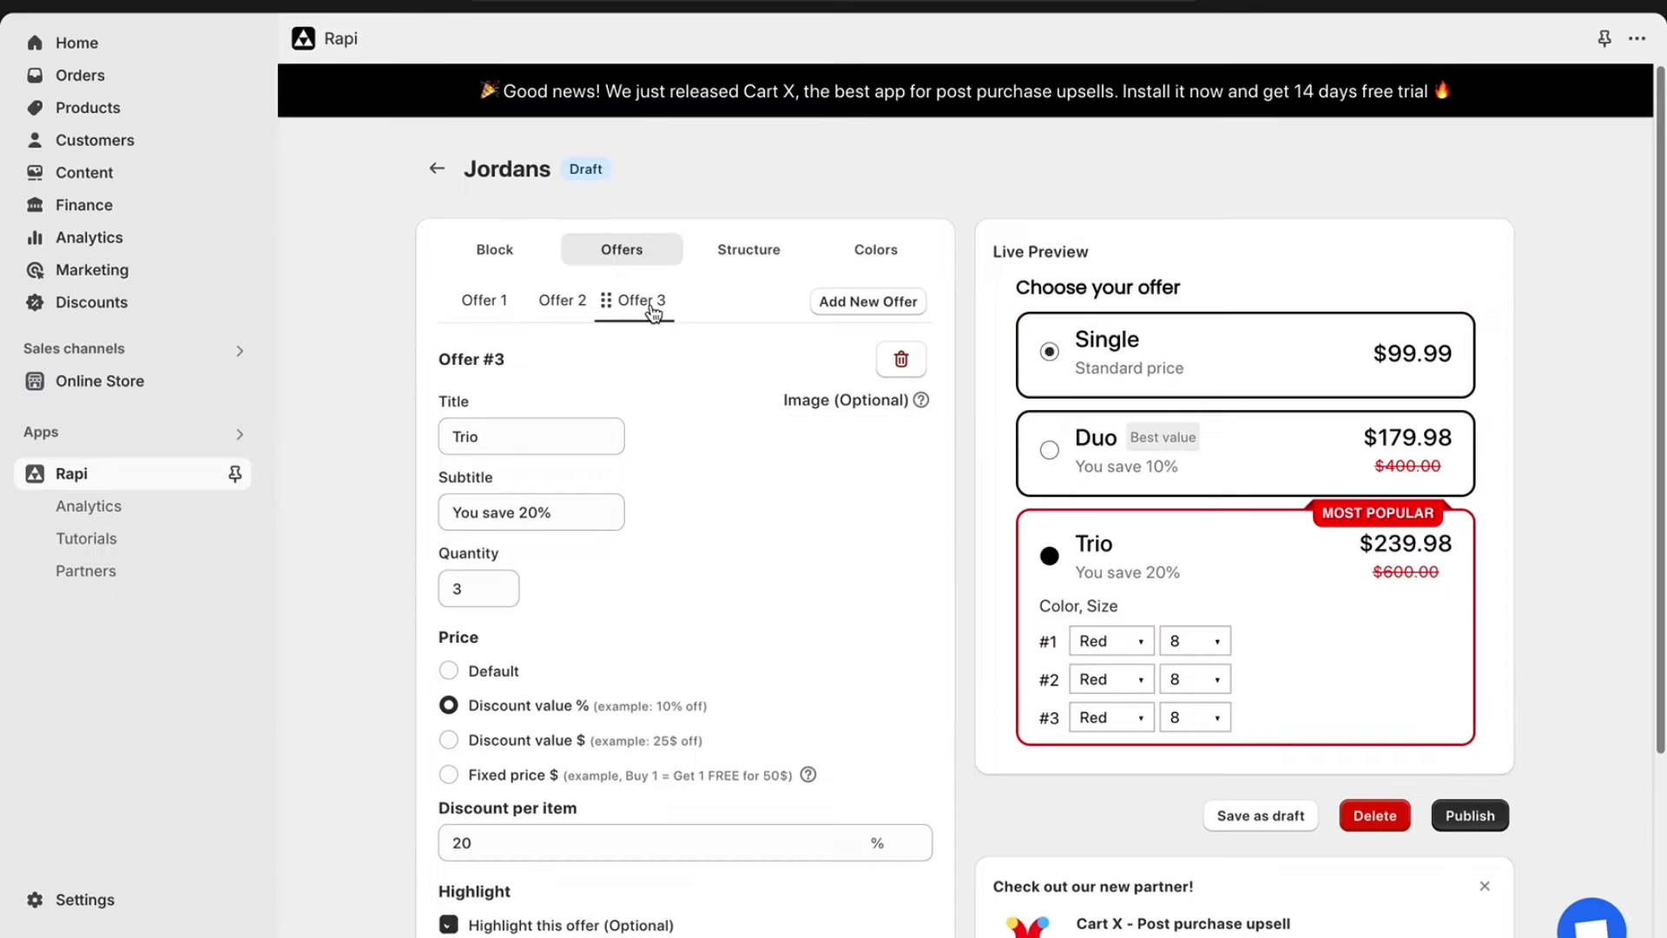
click(897, 360)
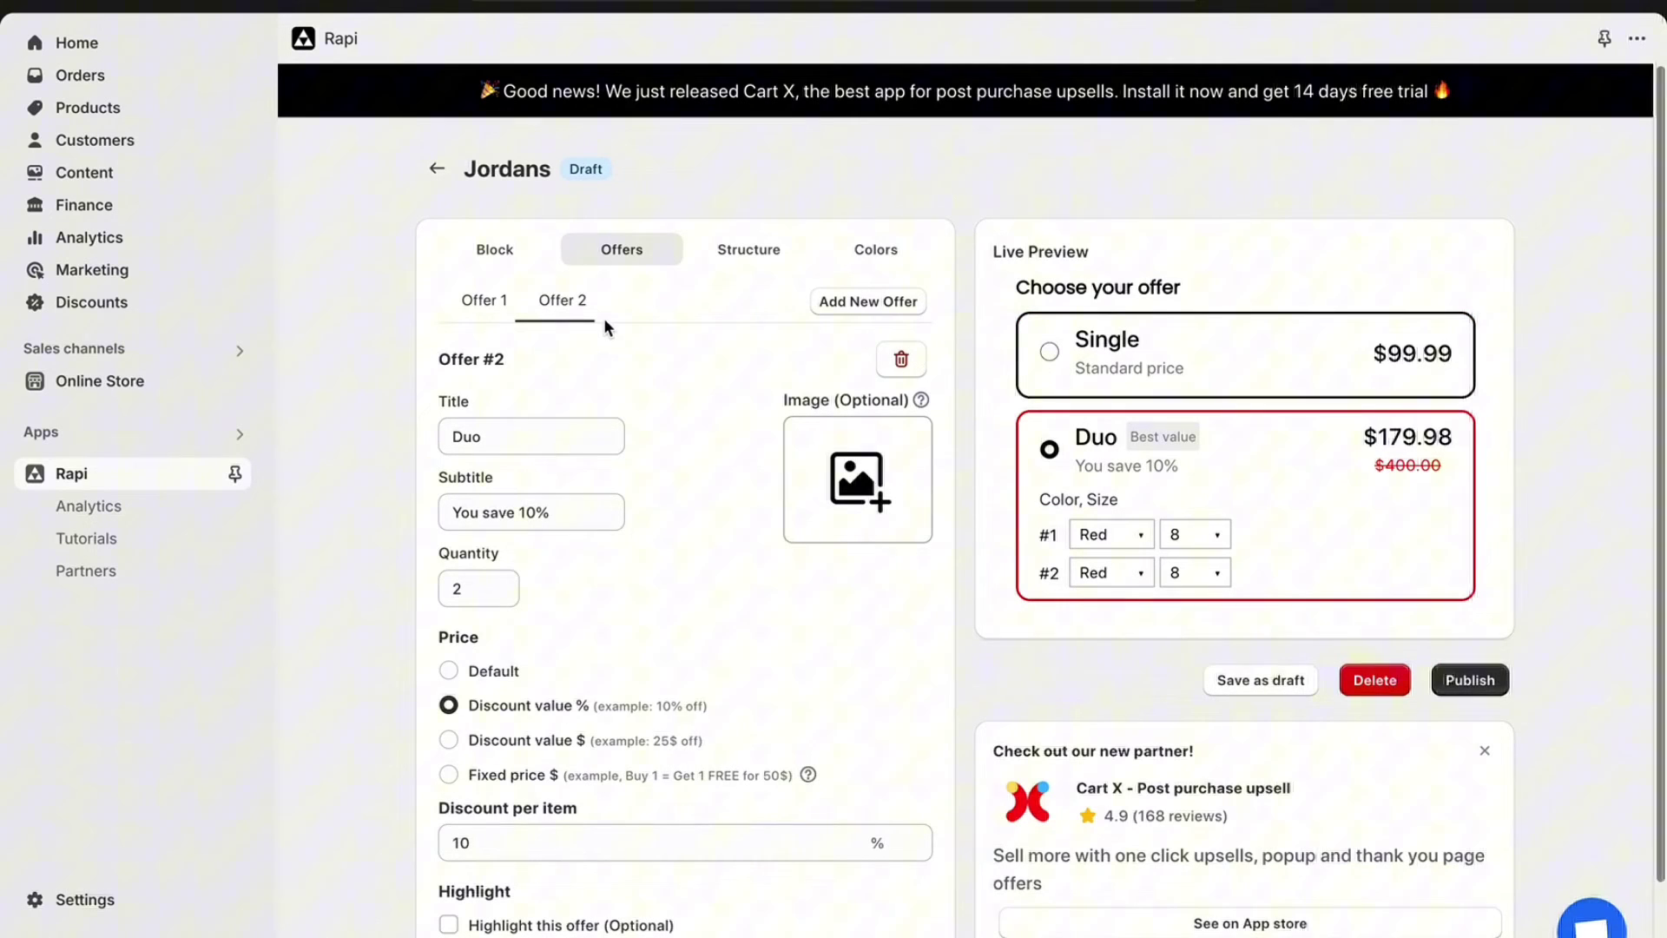
- Give the Single offer the red-and-black sneaker image 'Rapi App Demonstration 1'
click(481, 306)
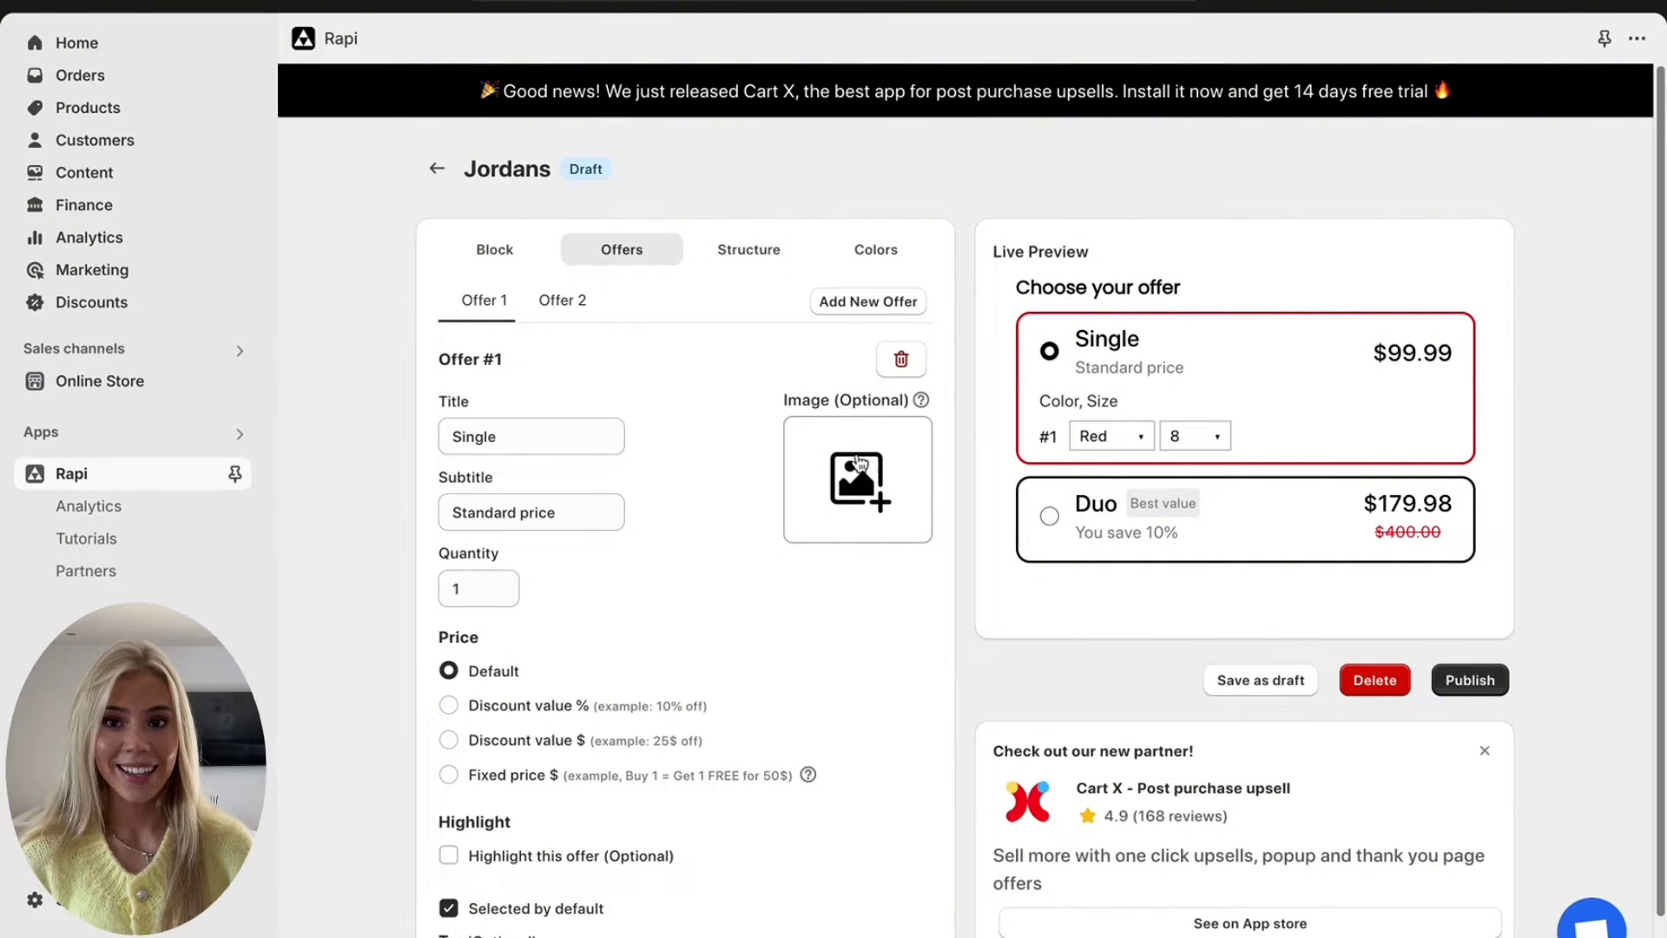
click(858, 501)
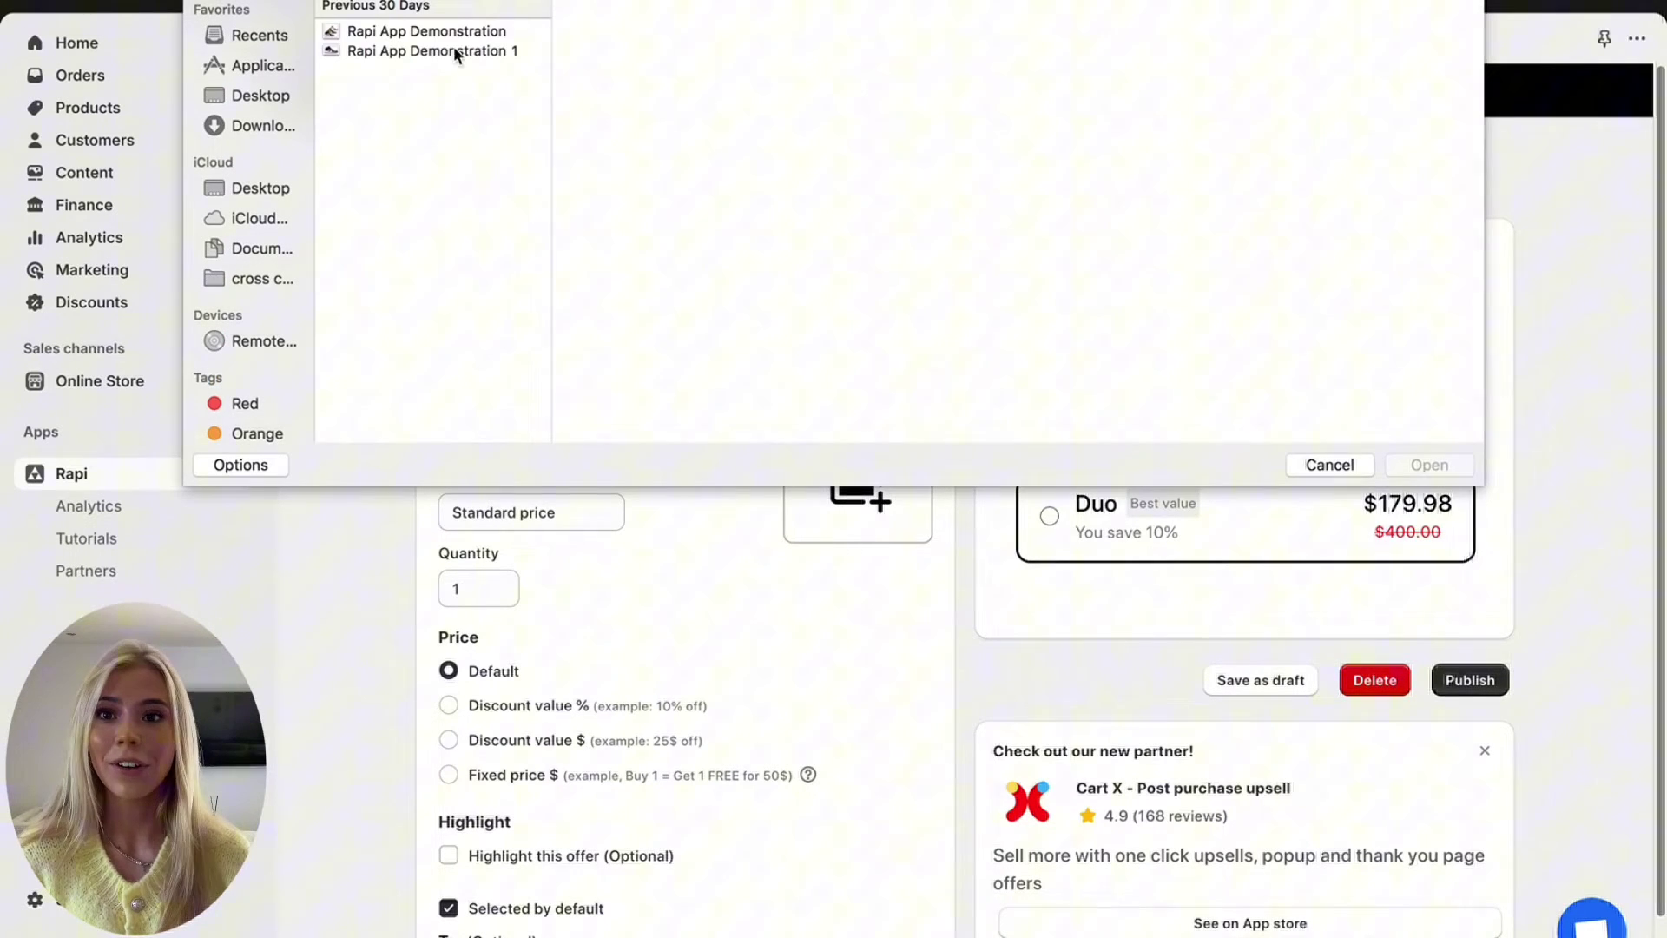
click(456, 51)
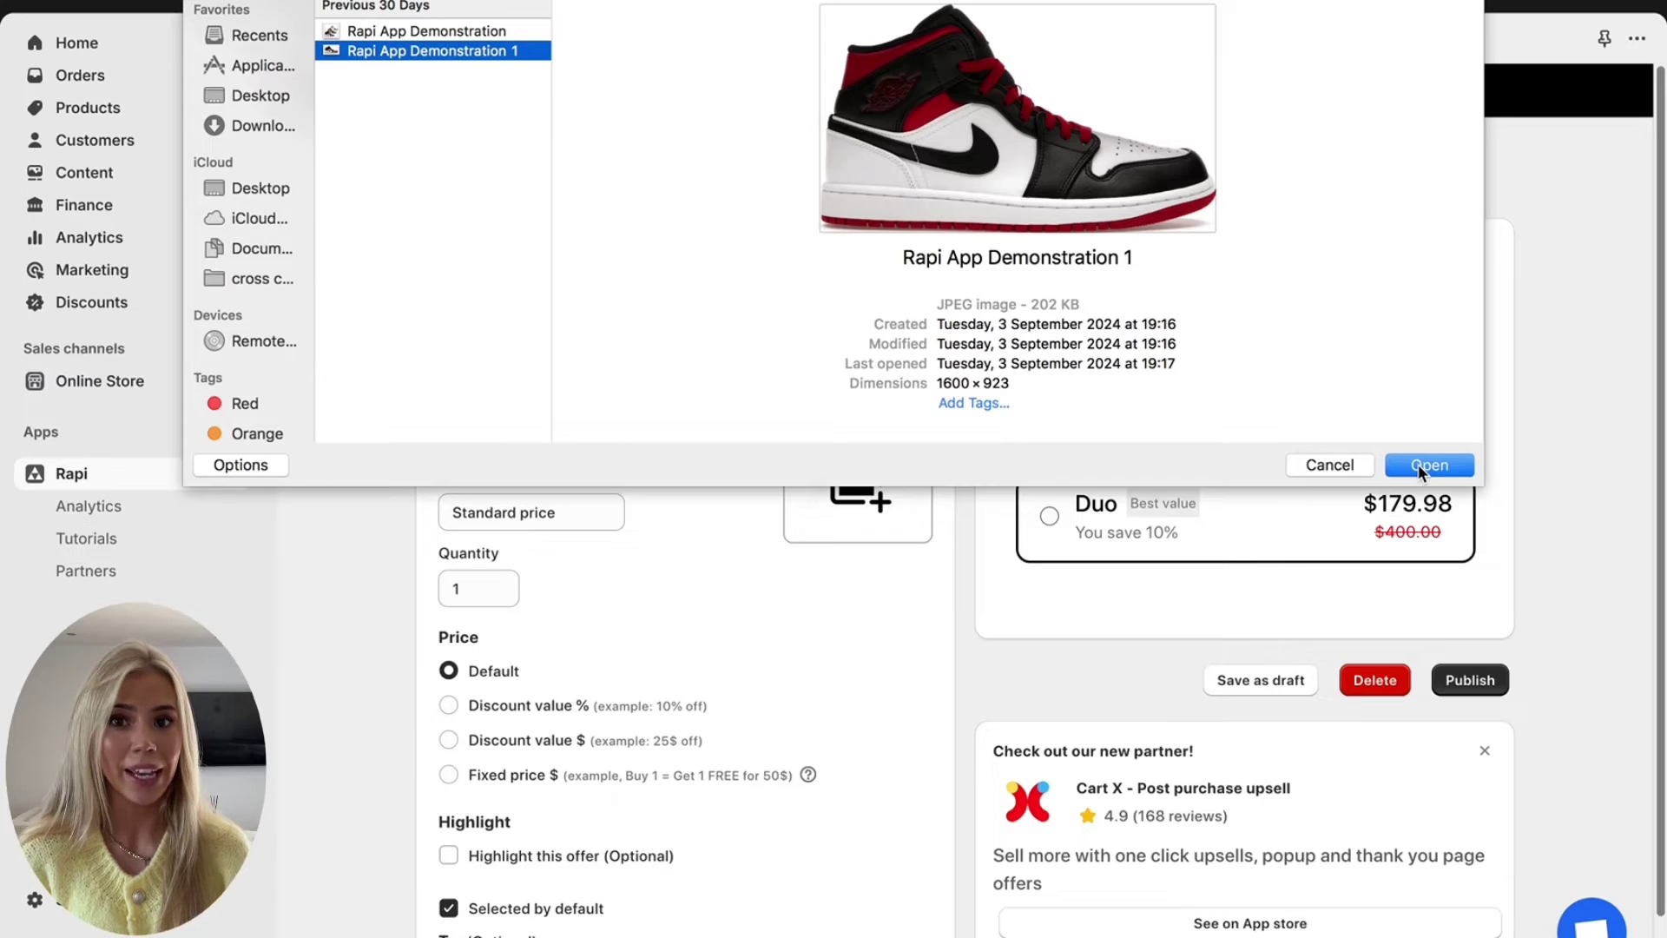
click(1418, 463)
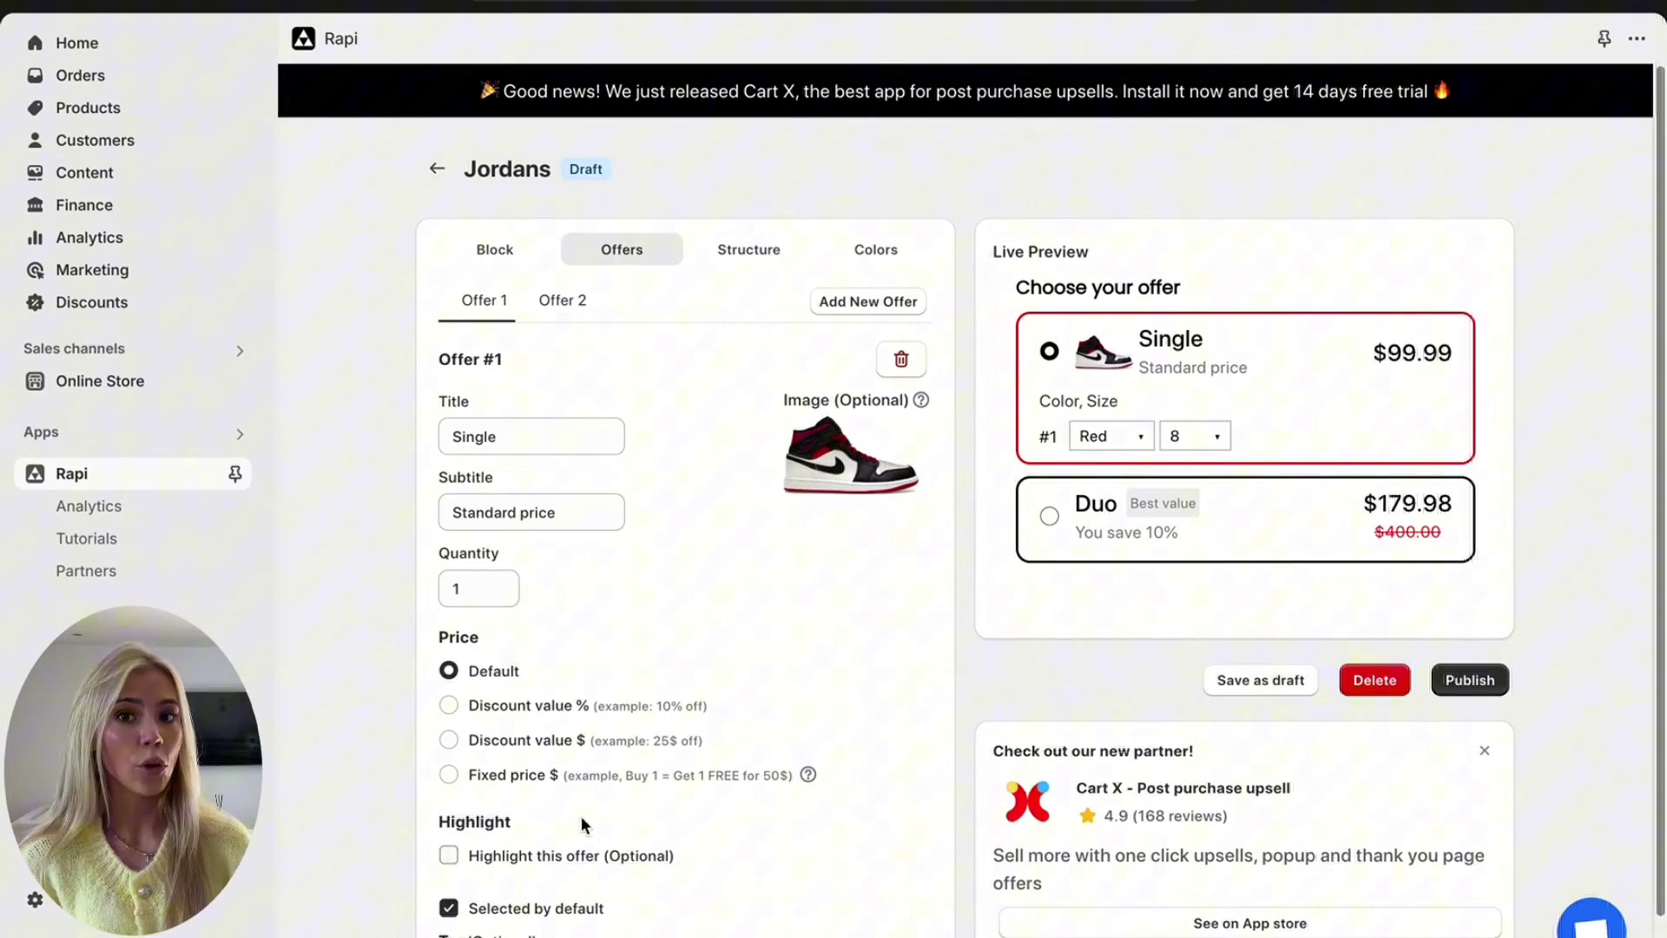
scroll(657, 915, down, 1)
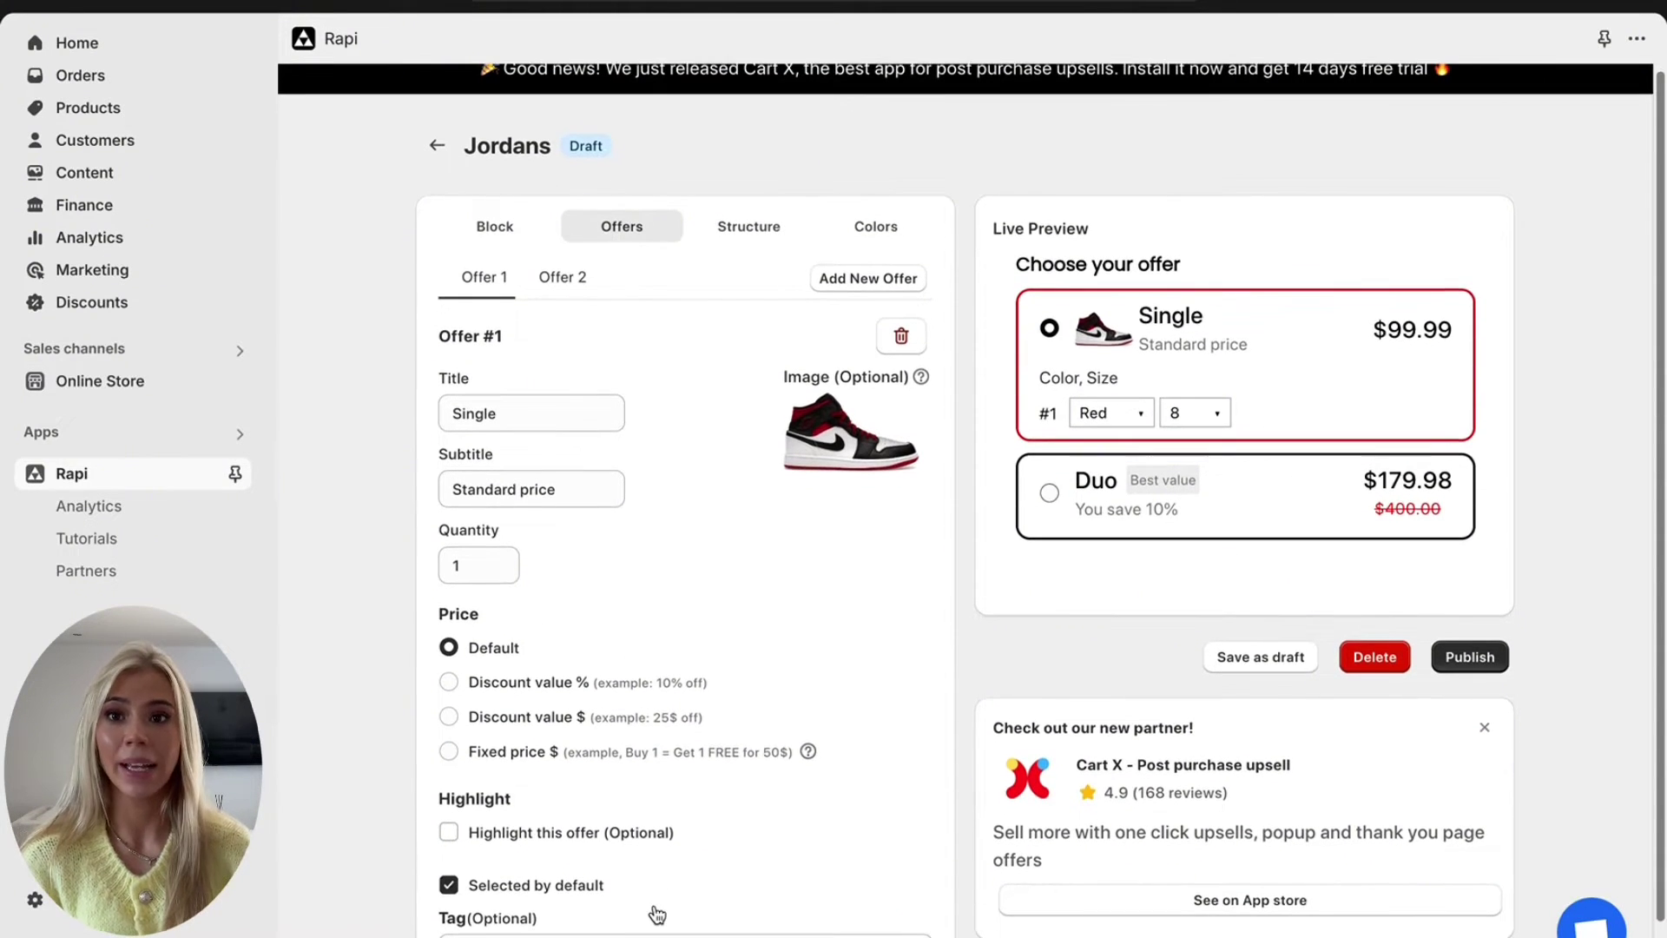
- Retitle the Duo offer 'Buy 2 Get 1 Free' and replace its subtitle
click(562, 277)
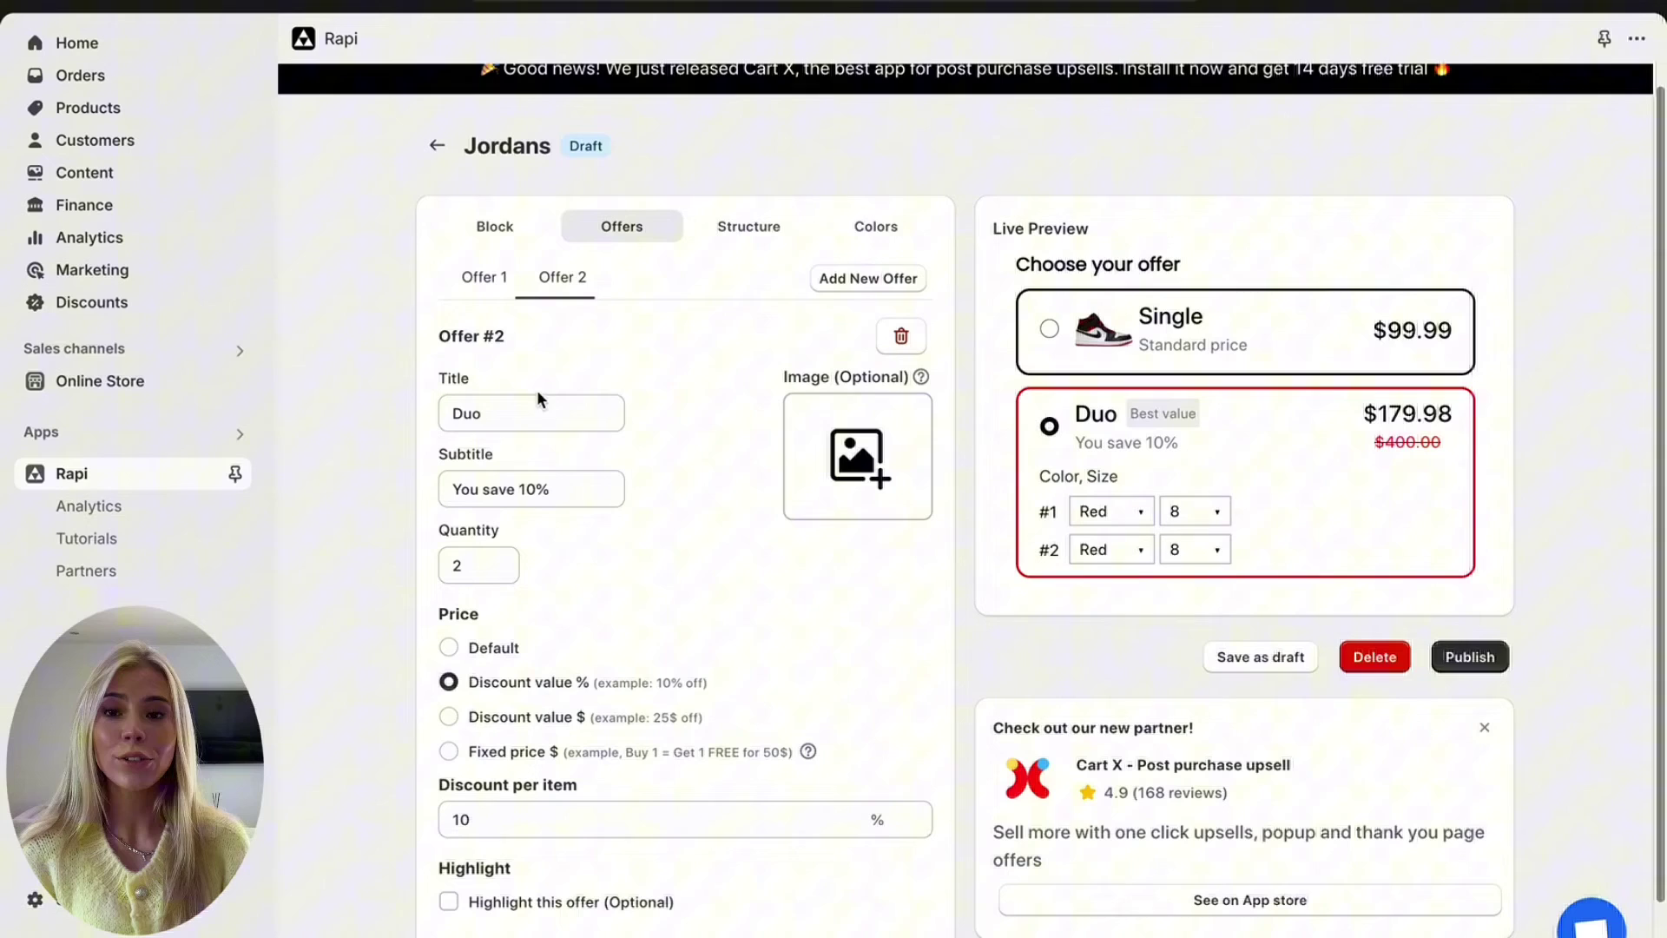
double_click(534, 414)
key(BackSpace)
text(Buy 2 G)
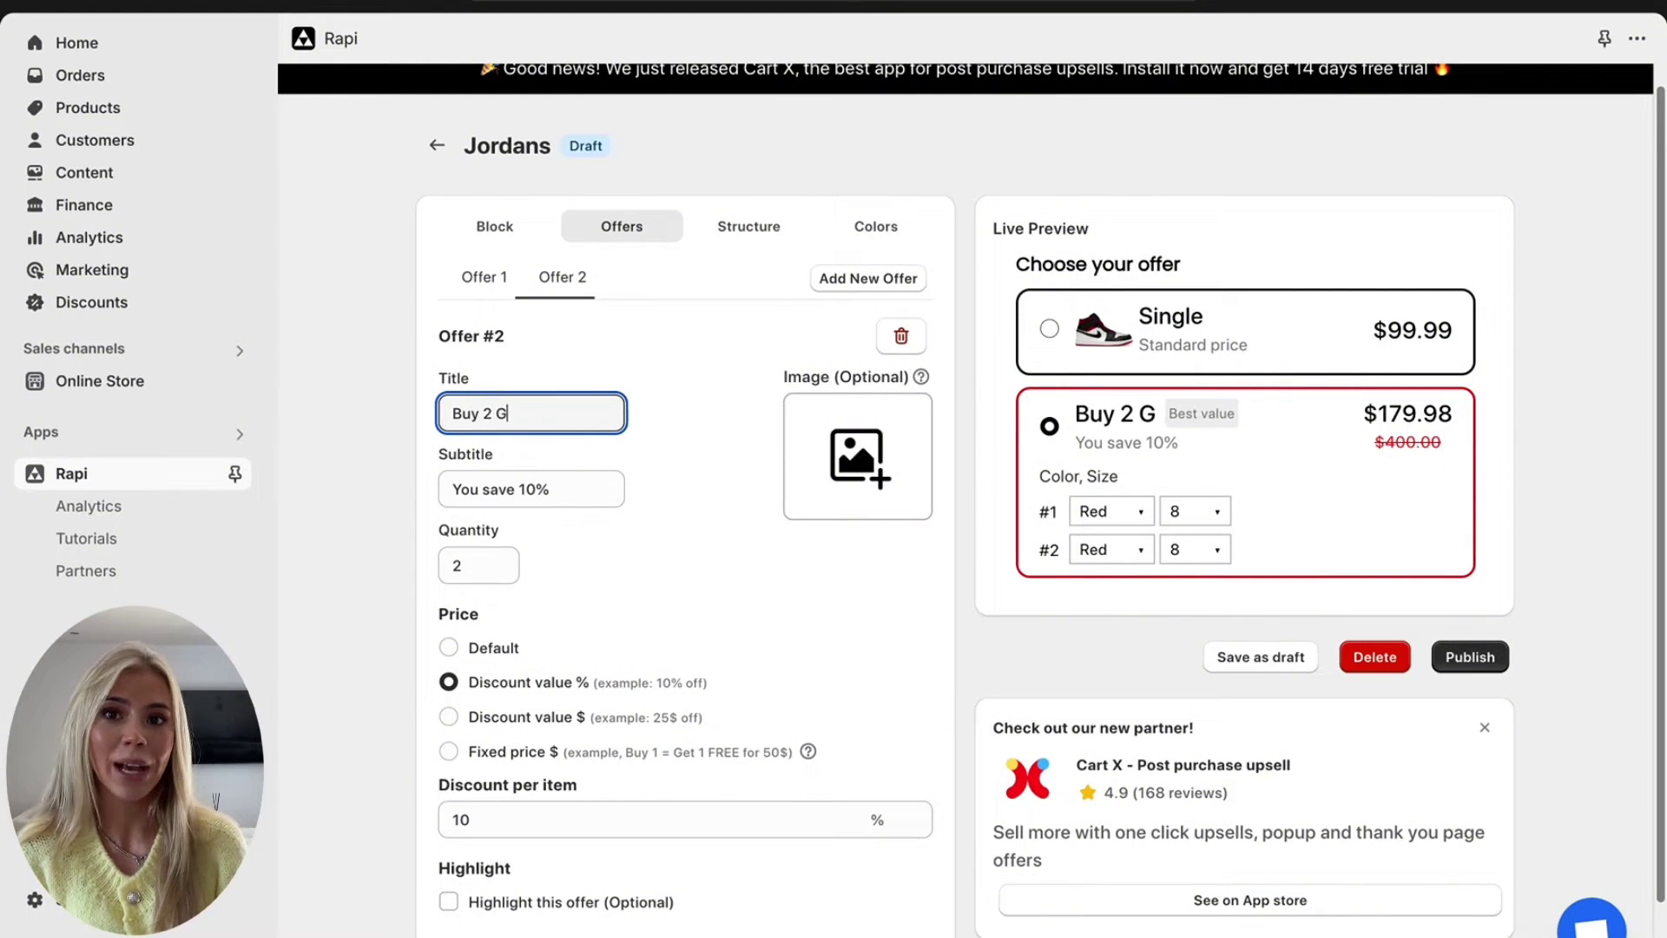
text(et 1 Free)
drag(451, 489, 593, 489)
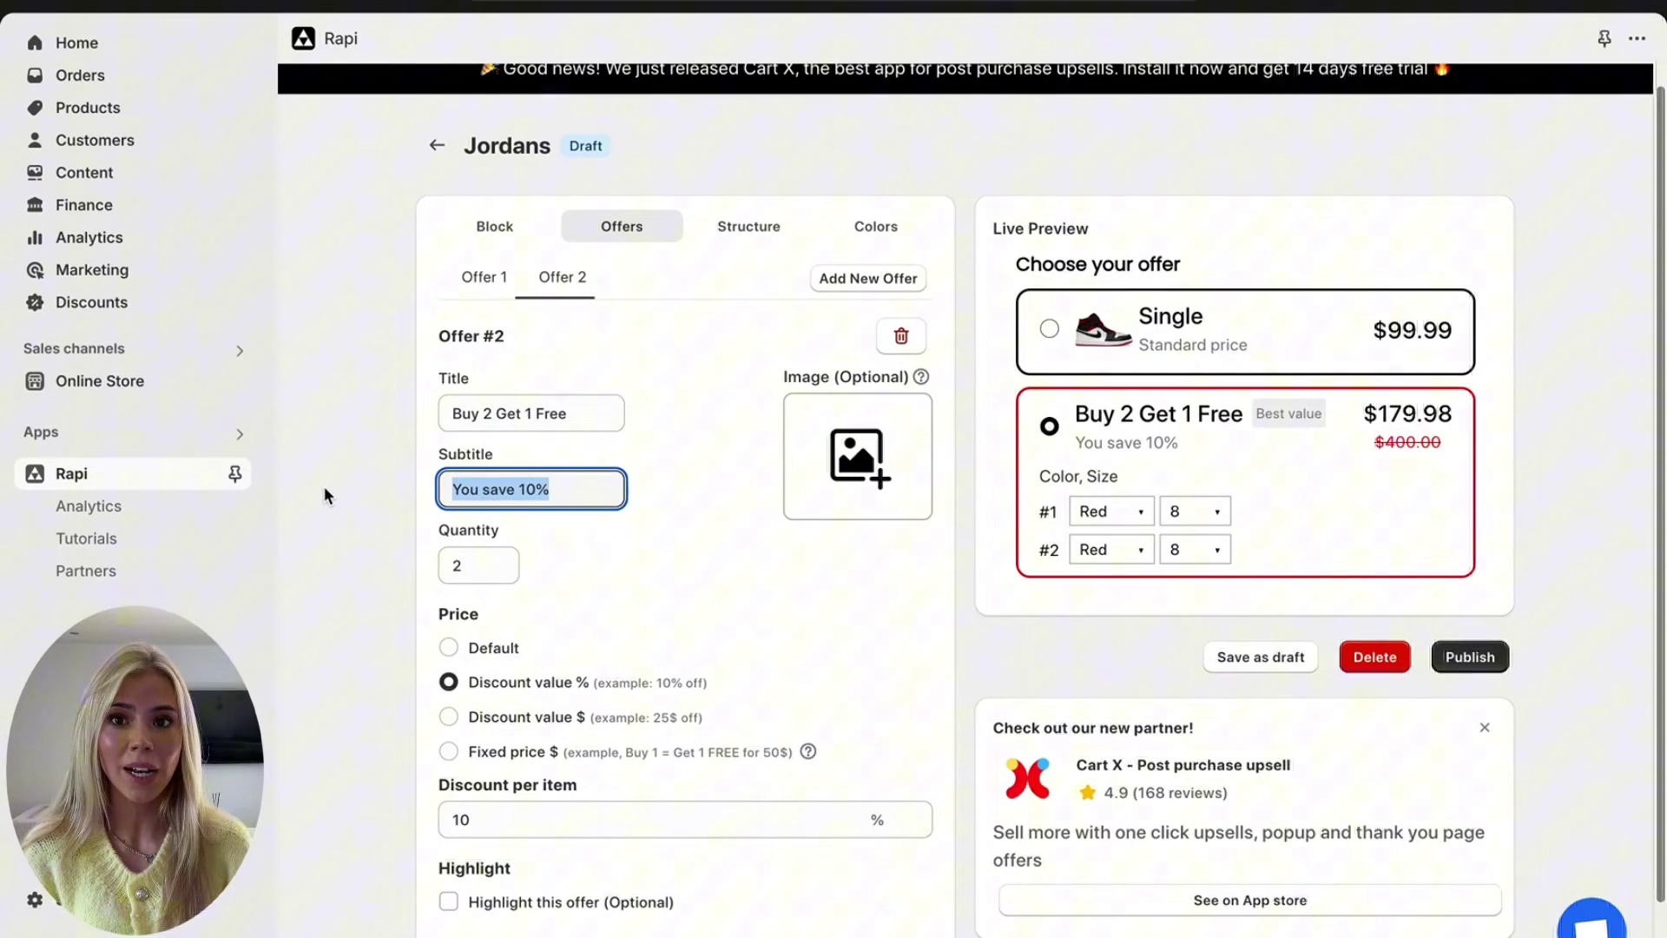
text(Buy 2 =)
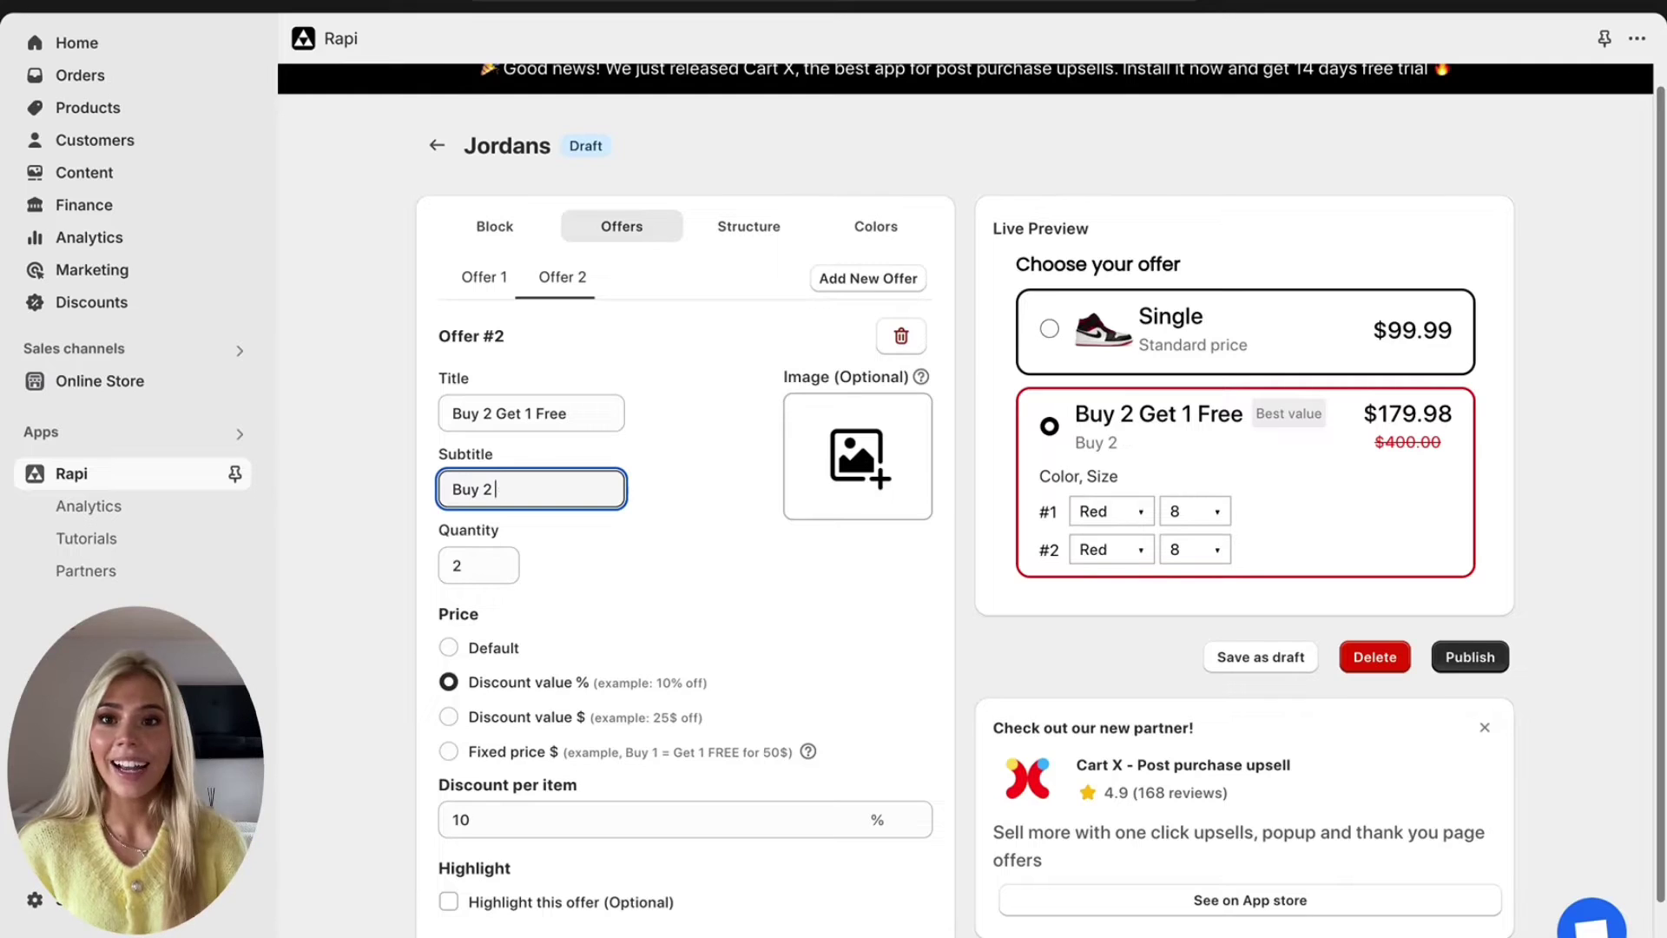
text( 1 Free)
- Add the multi-sneaker image to the second offer and set its quantity to 3
click(873, 496)
click(468, 31)
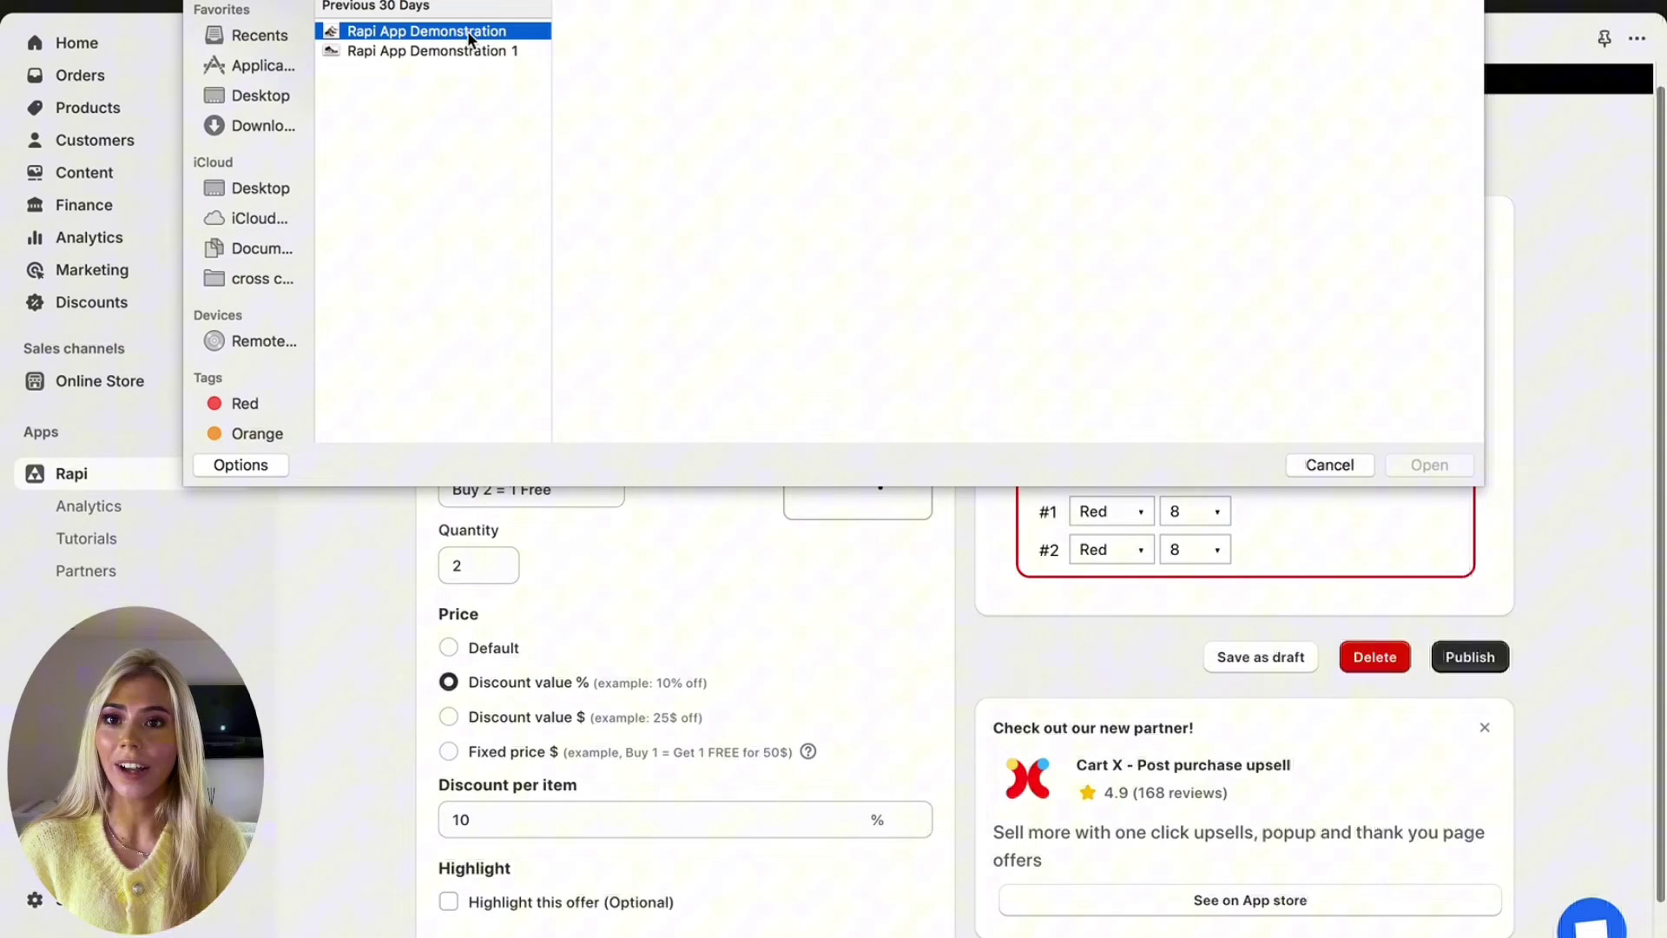
click(1430, 466)
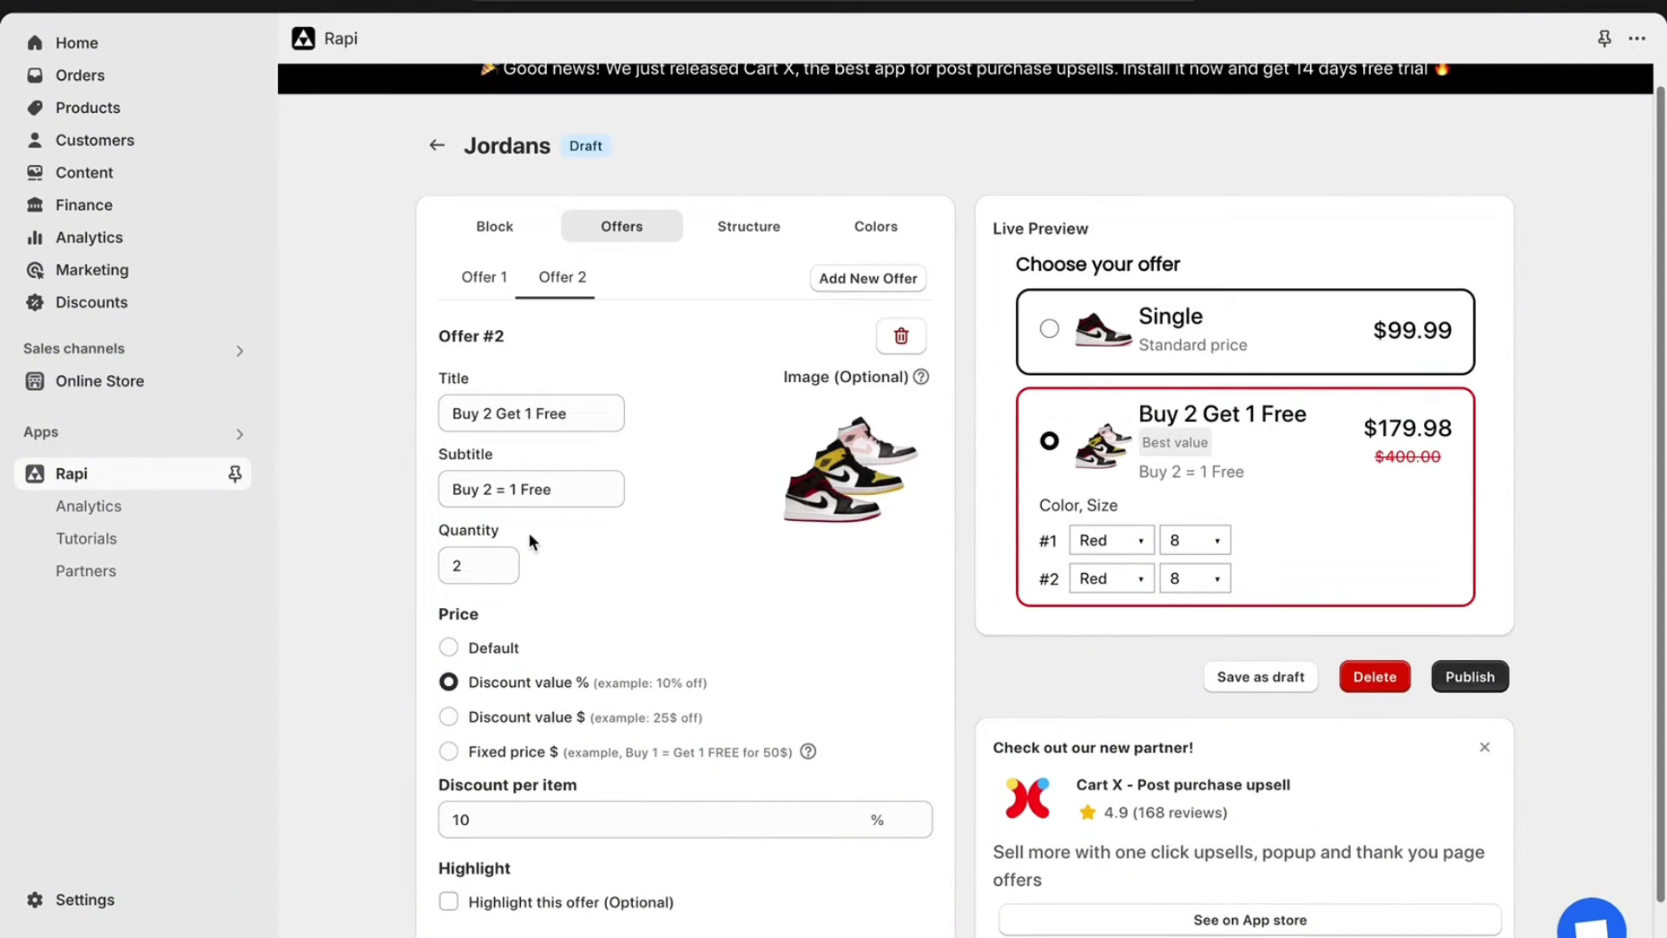
click(479, 564)
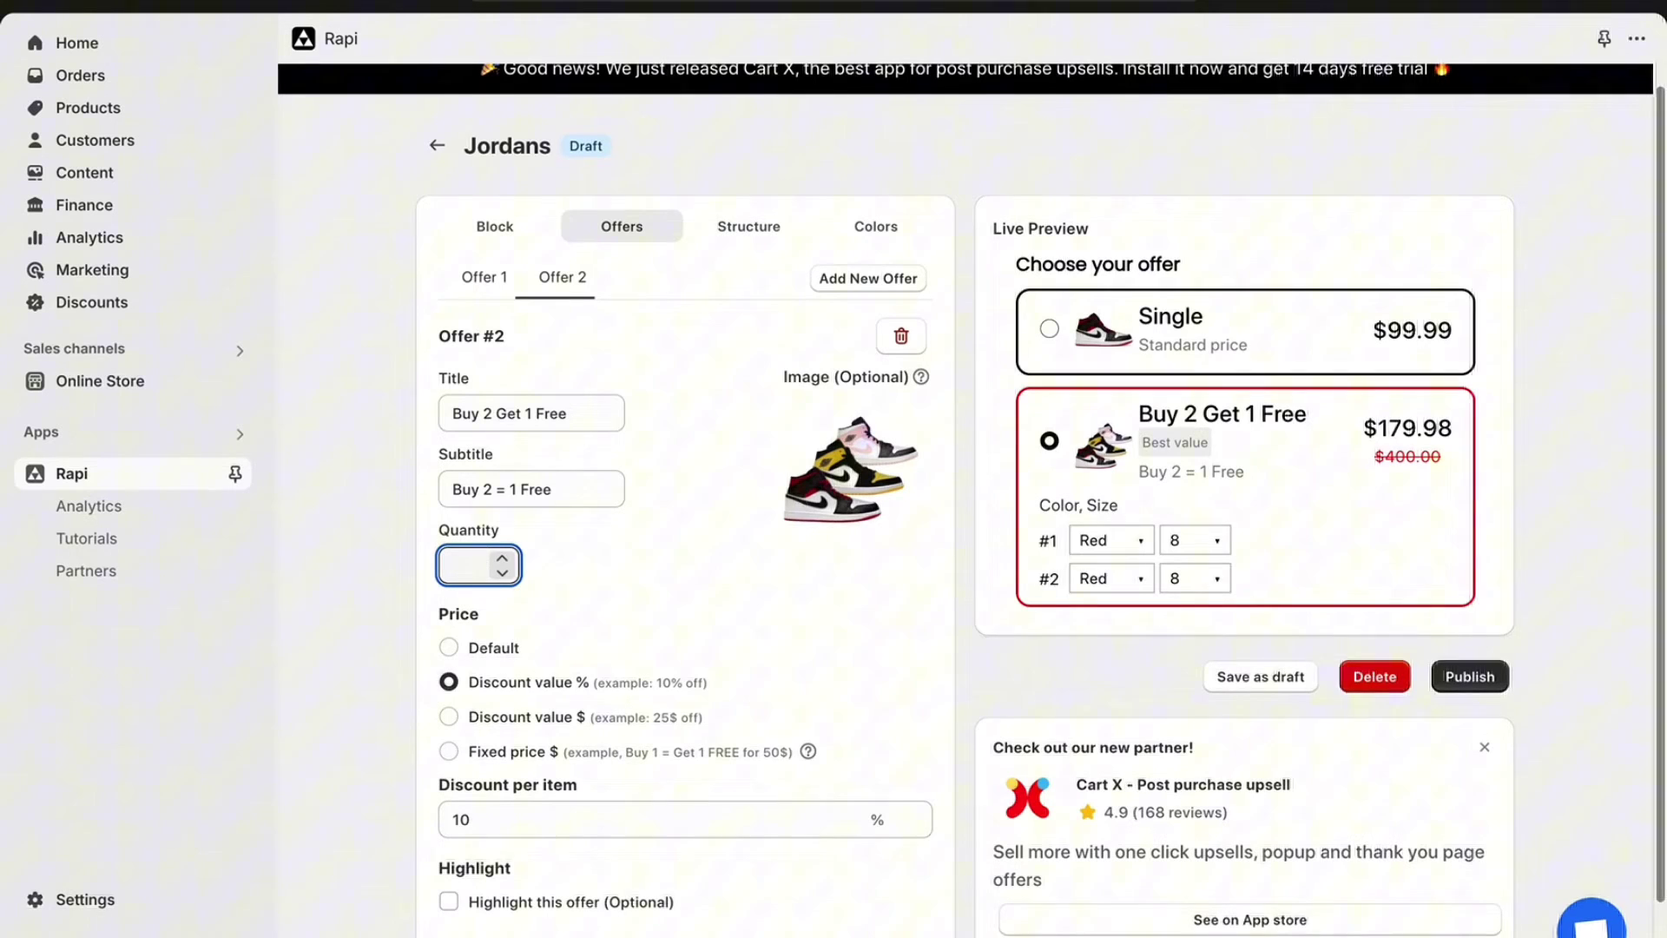
key(BackSpace)
text(3)
scroll(623, 603, down, 2)
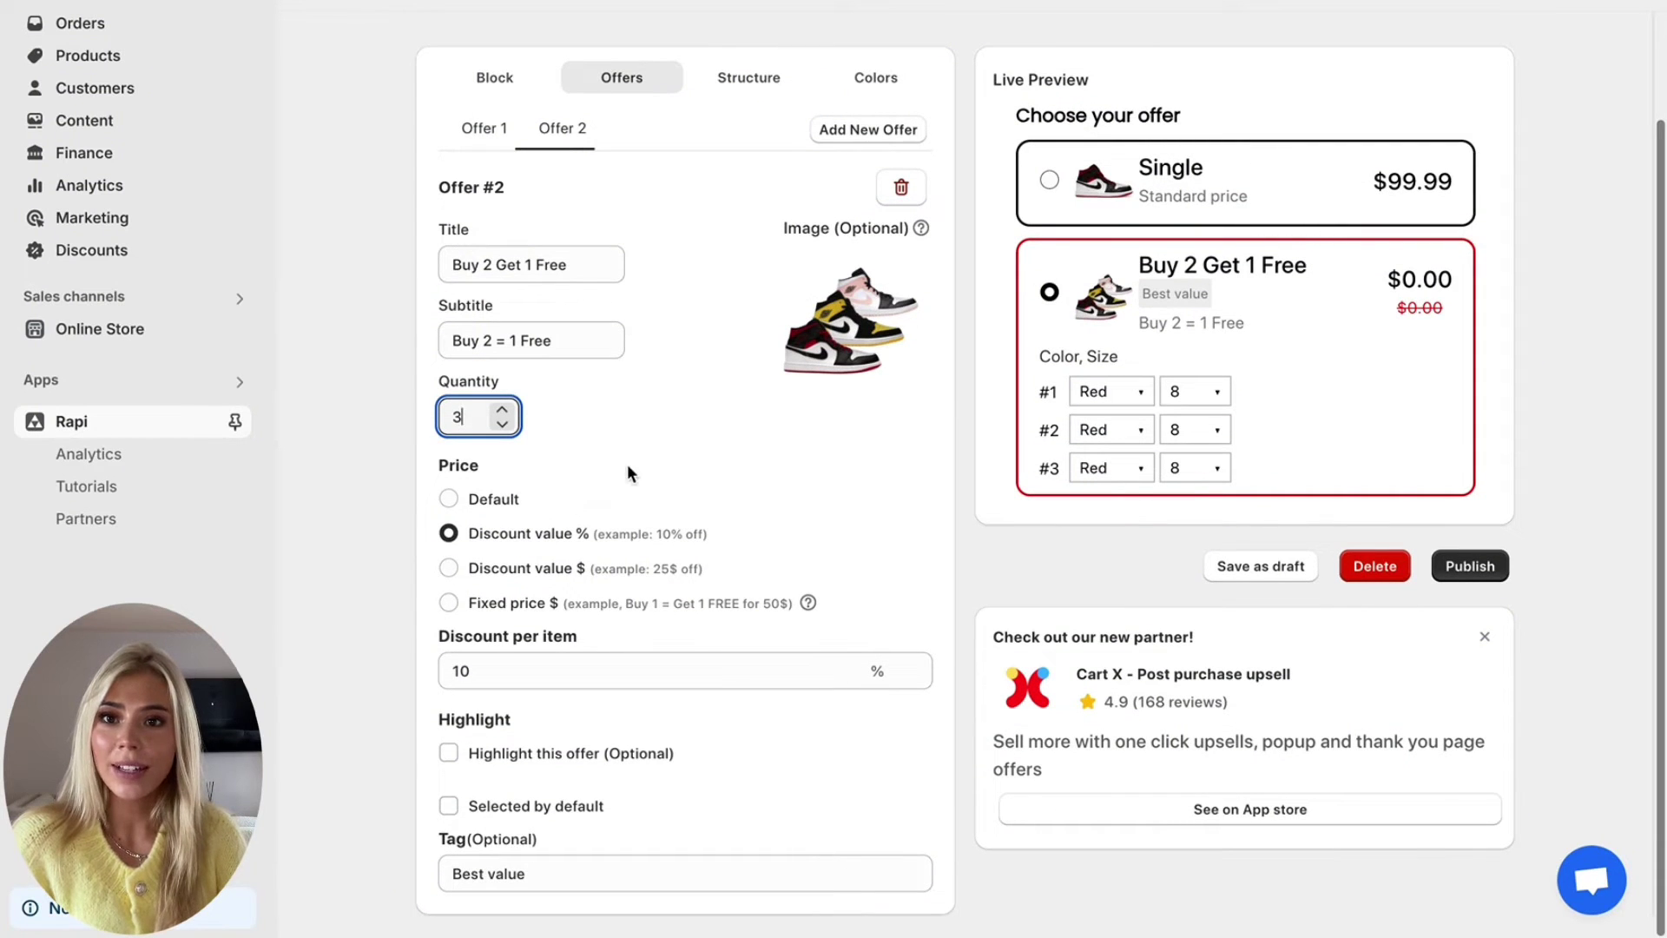
click(587, 465)
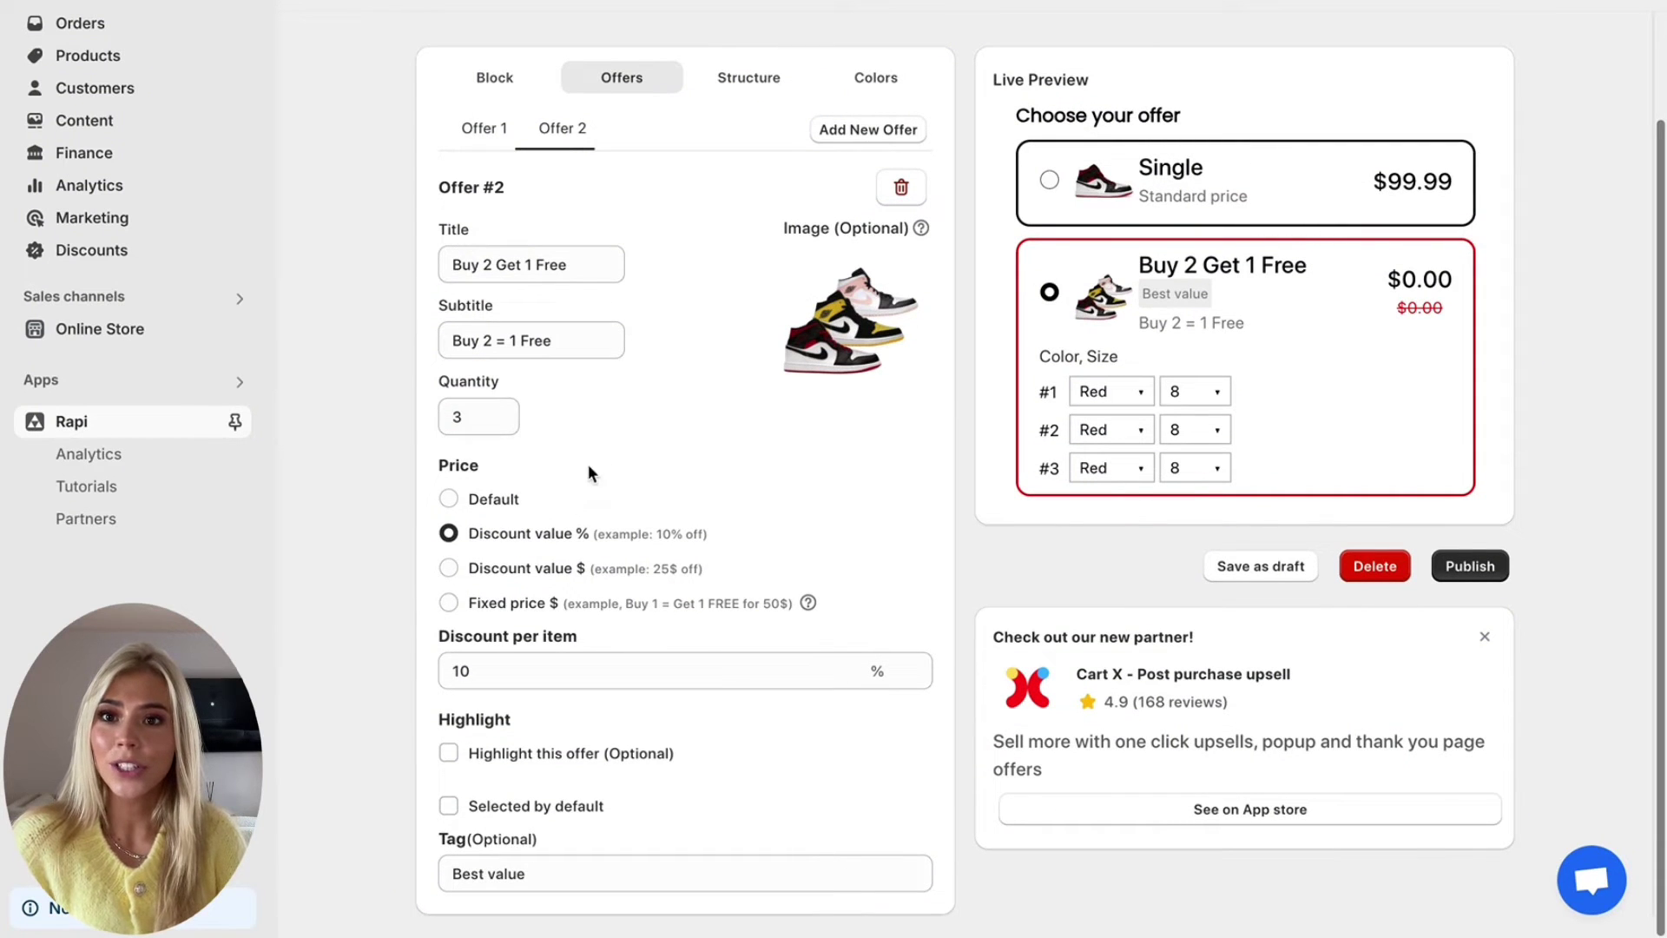
- Try each price option, then set Discount value % to 33.33 per item
click(450, 500)
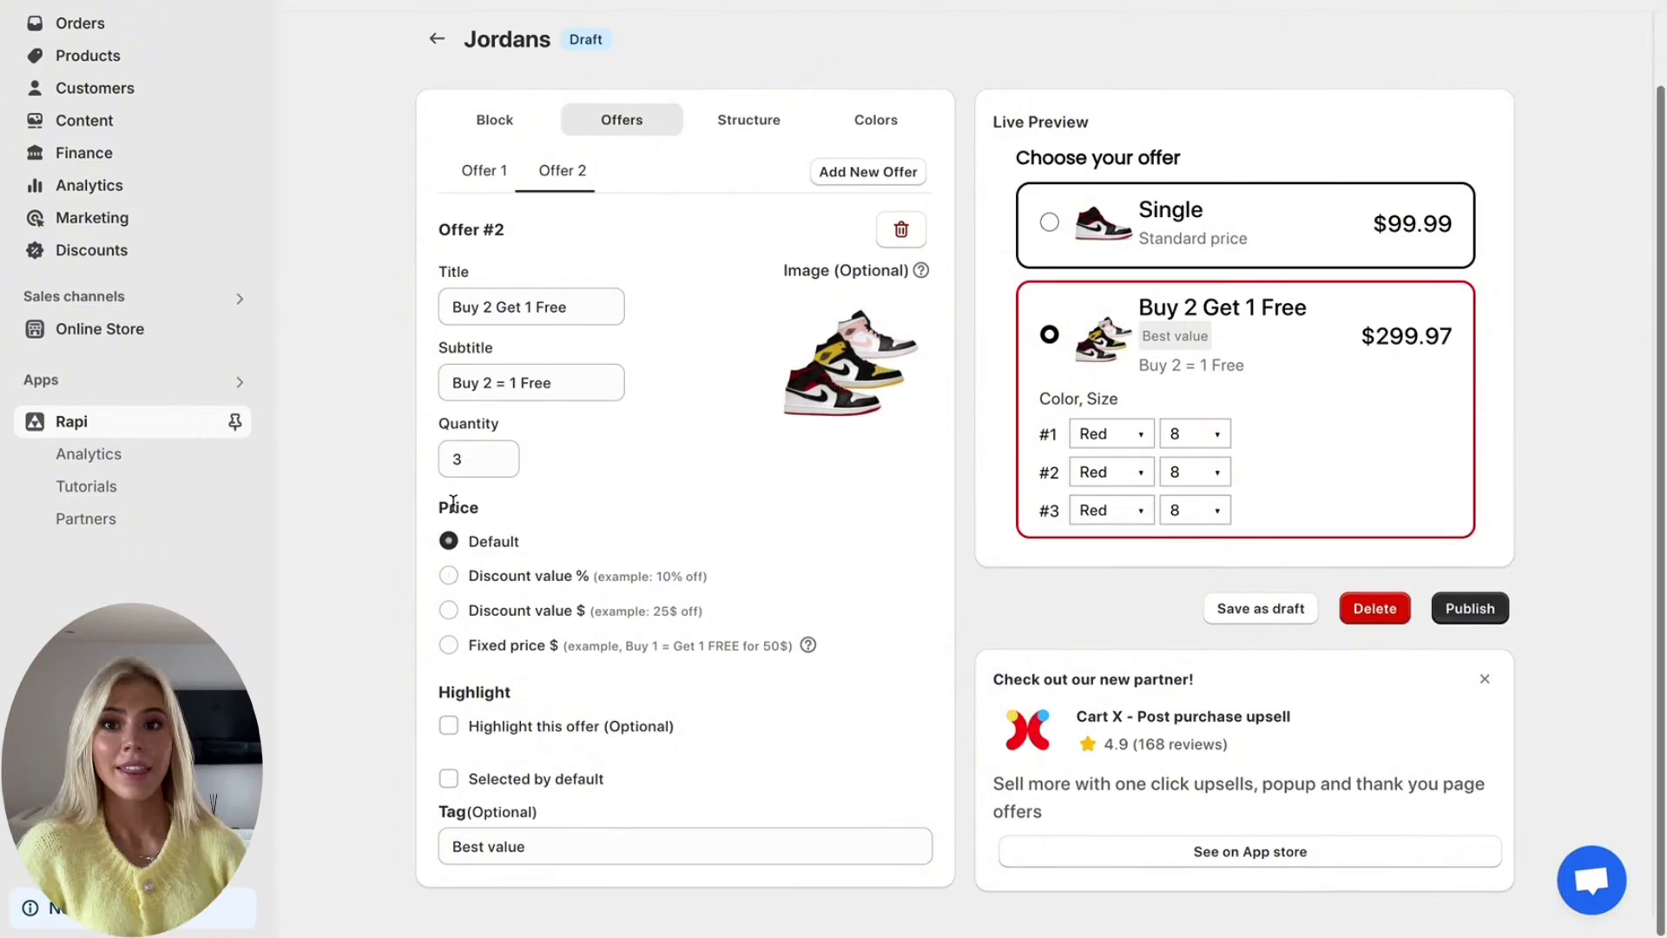
click(448, 577)
click(449, 612)
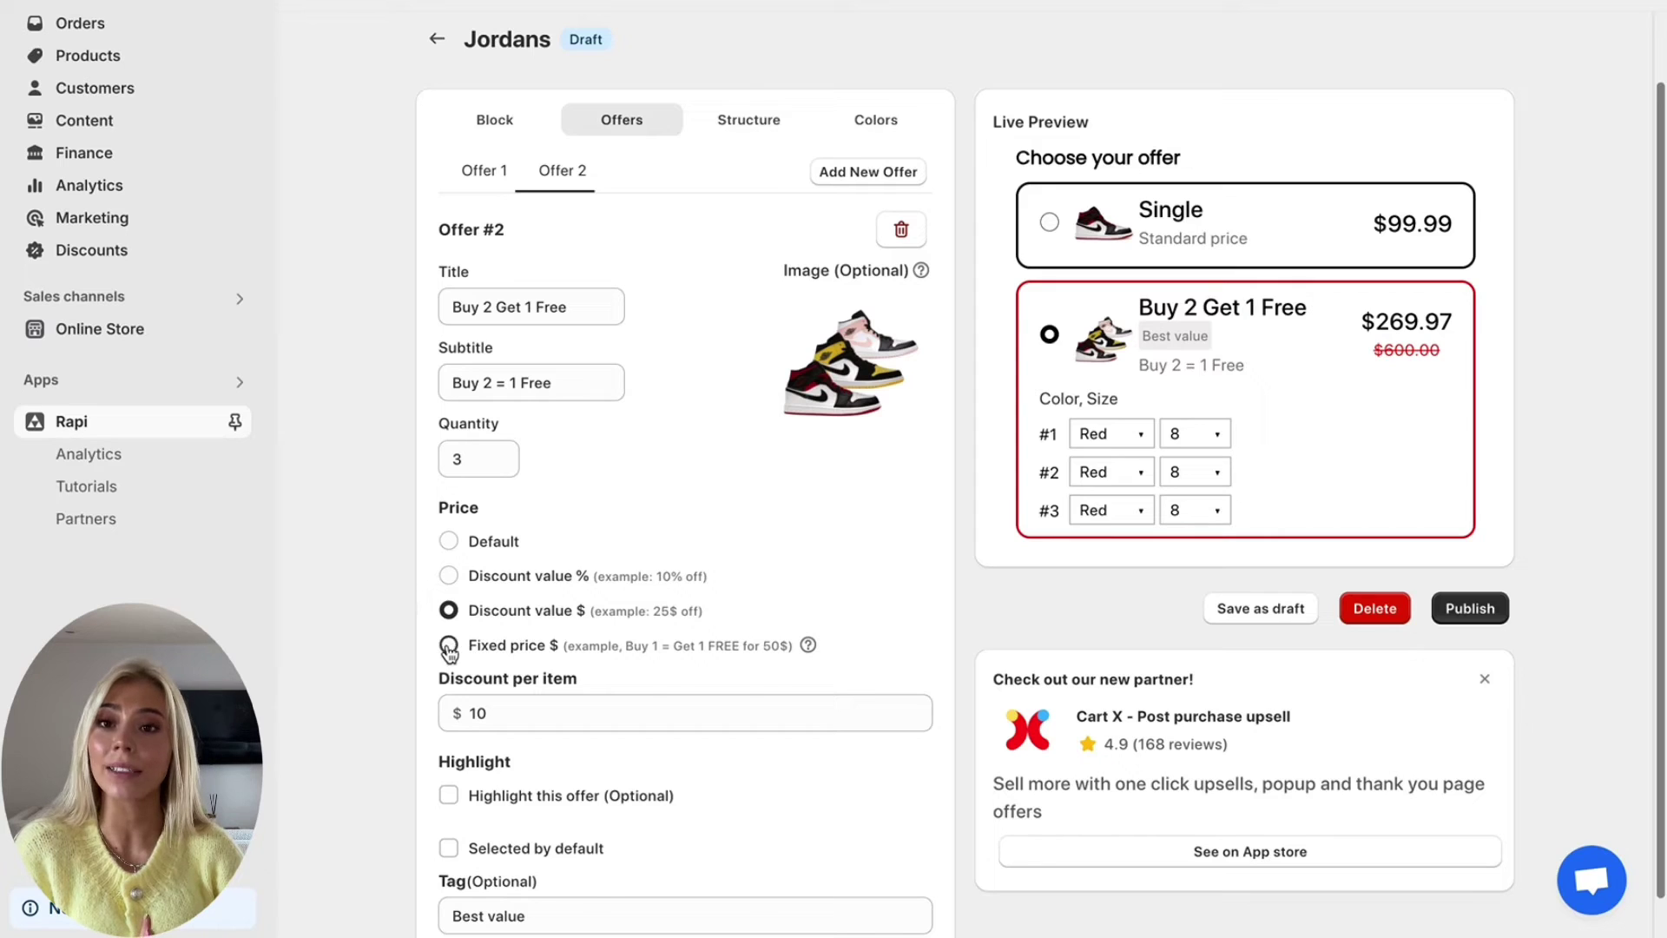
click(448, 646)
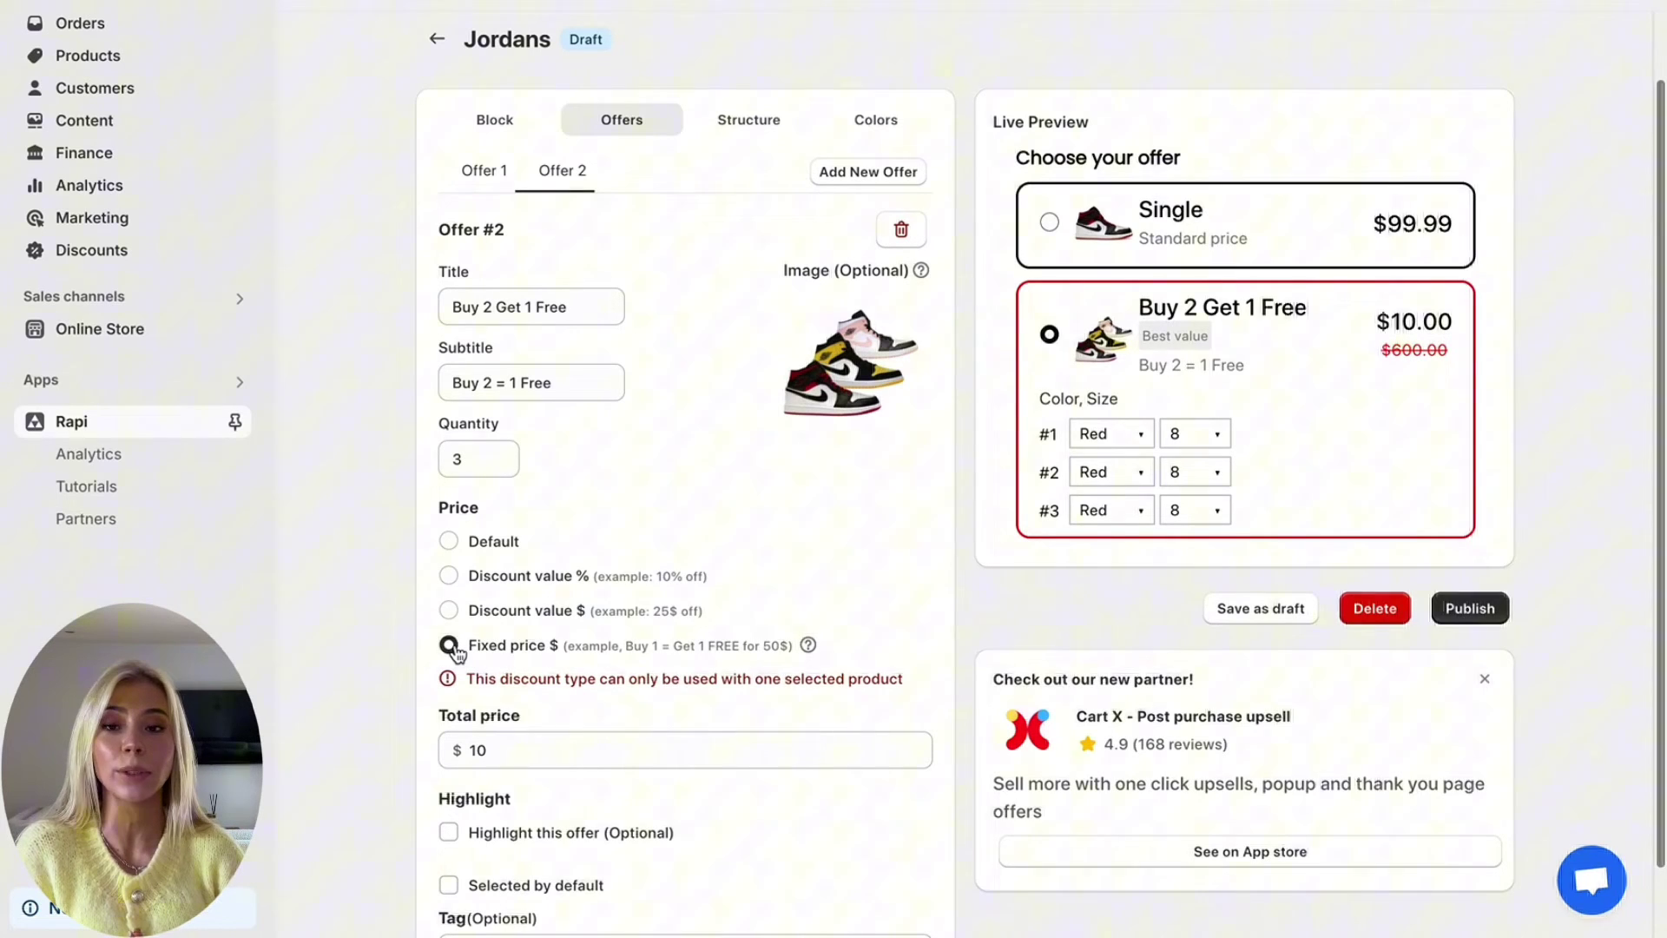
click(450, 578)
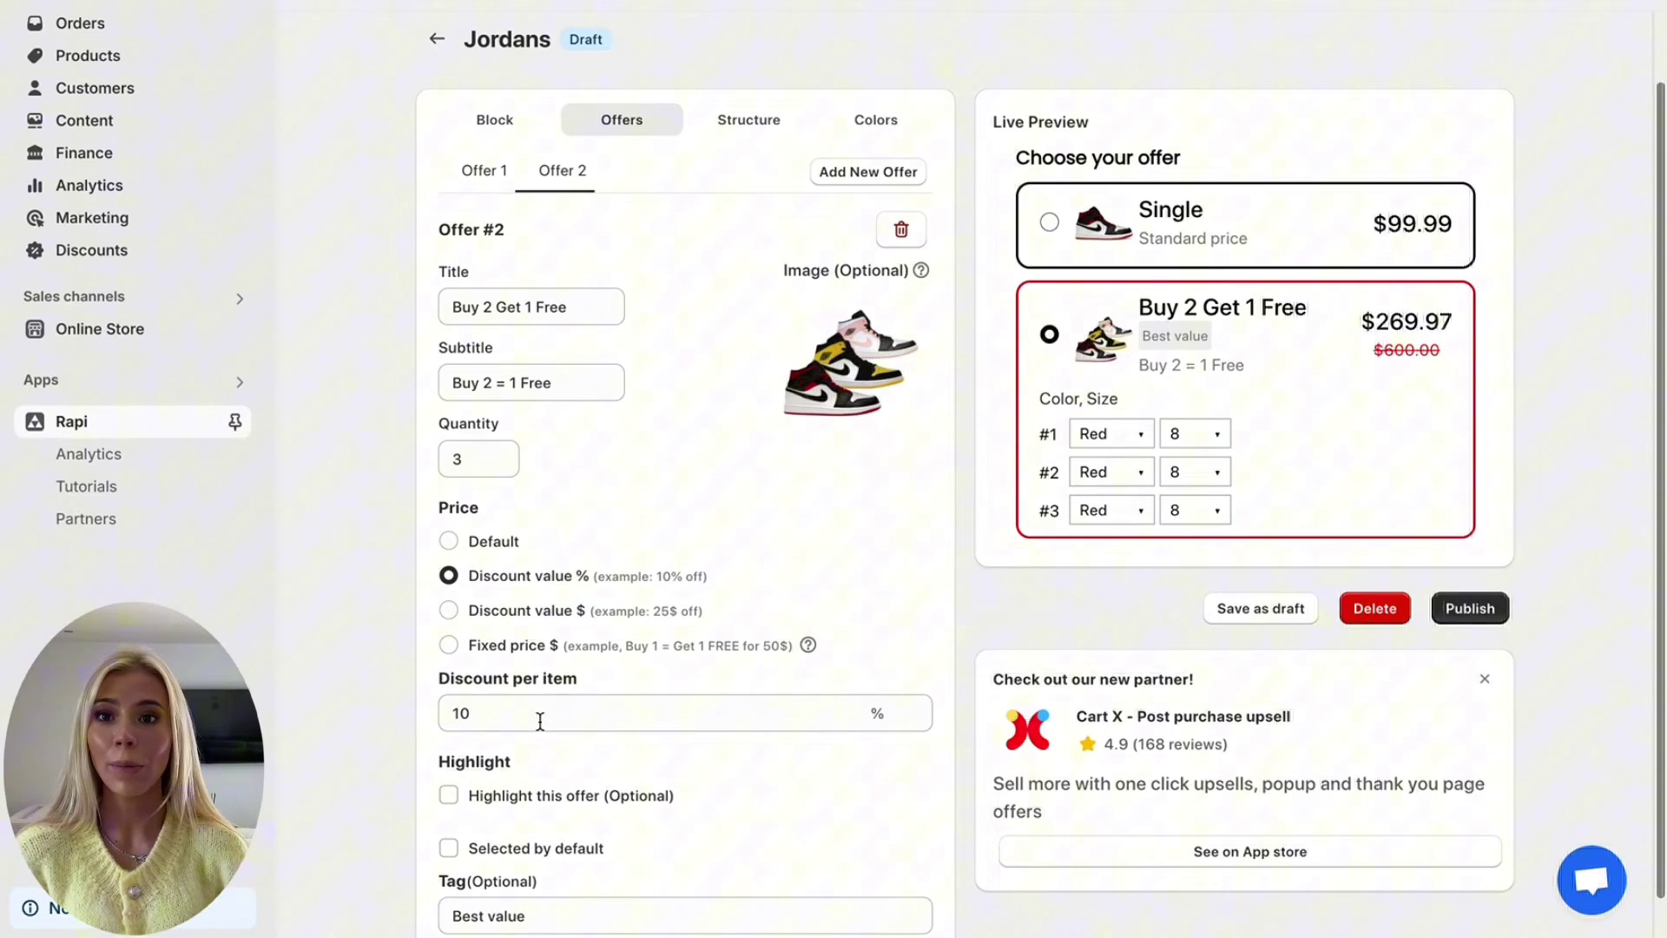
click(508, 716)
key(BackSpace)
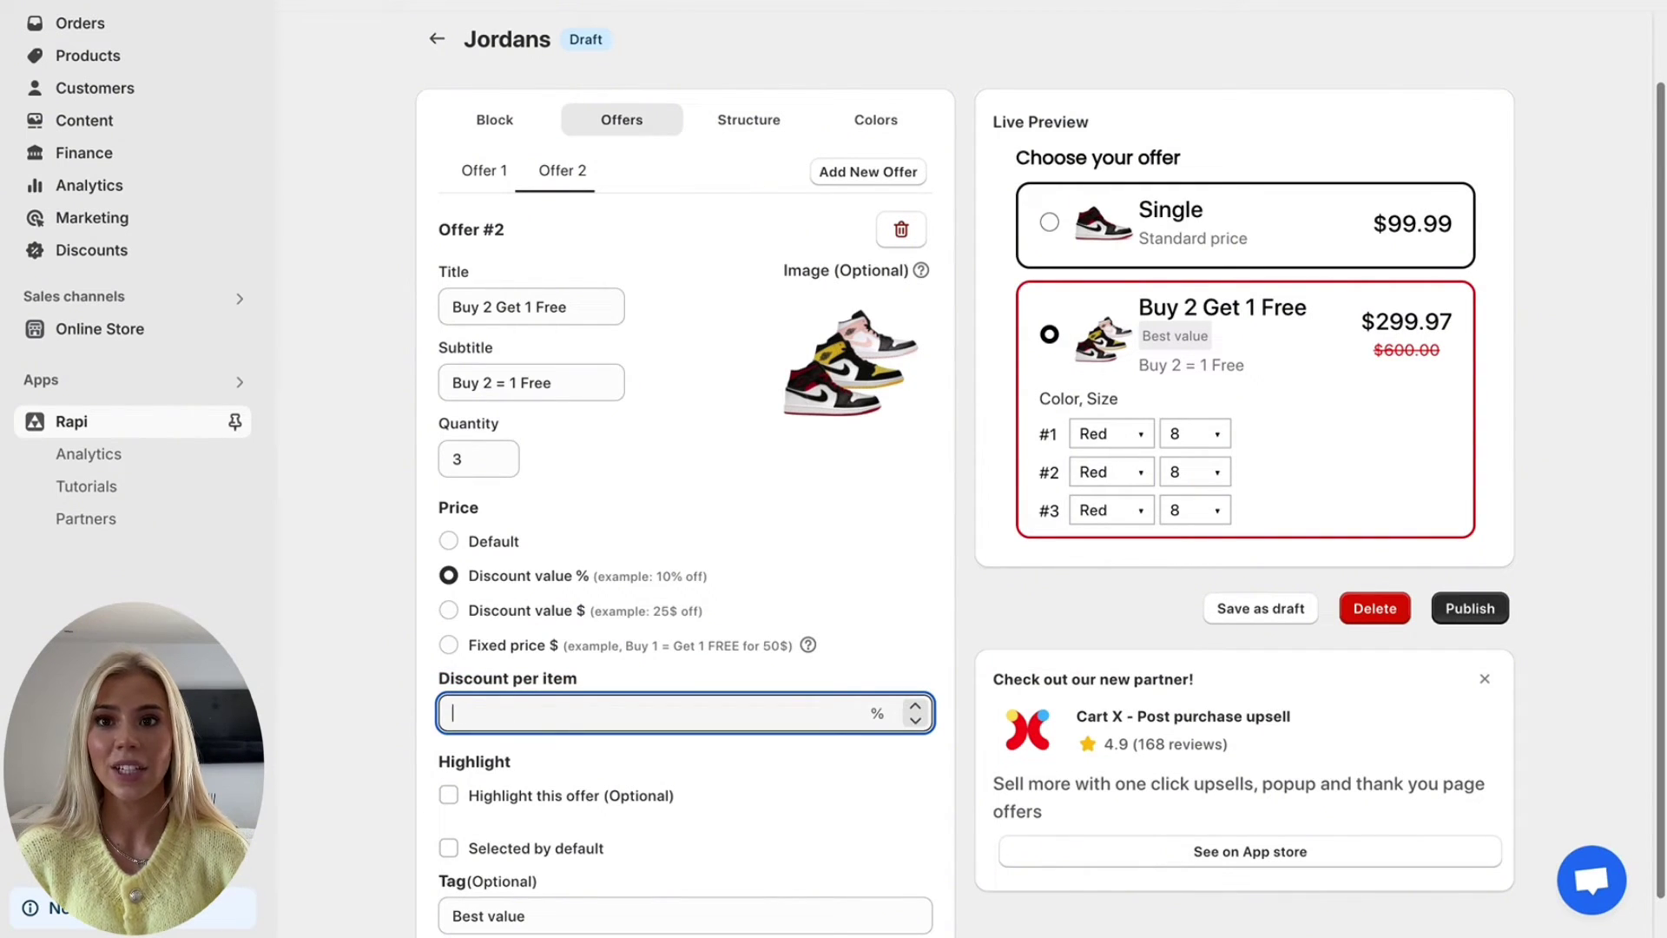
text(33.33)
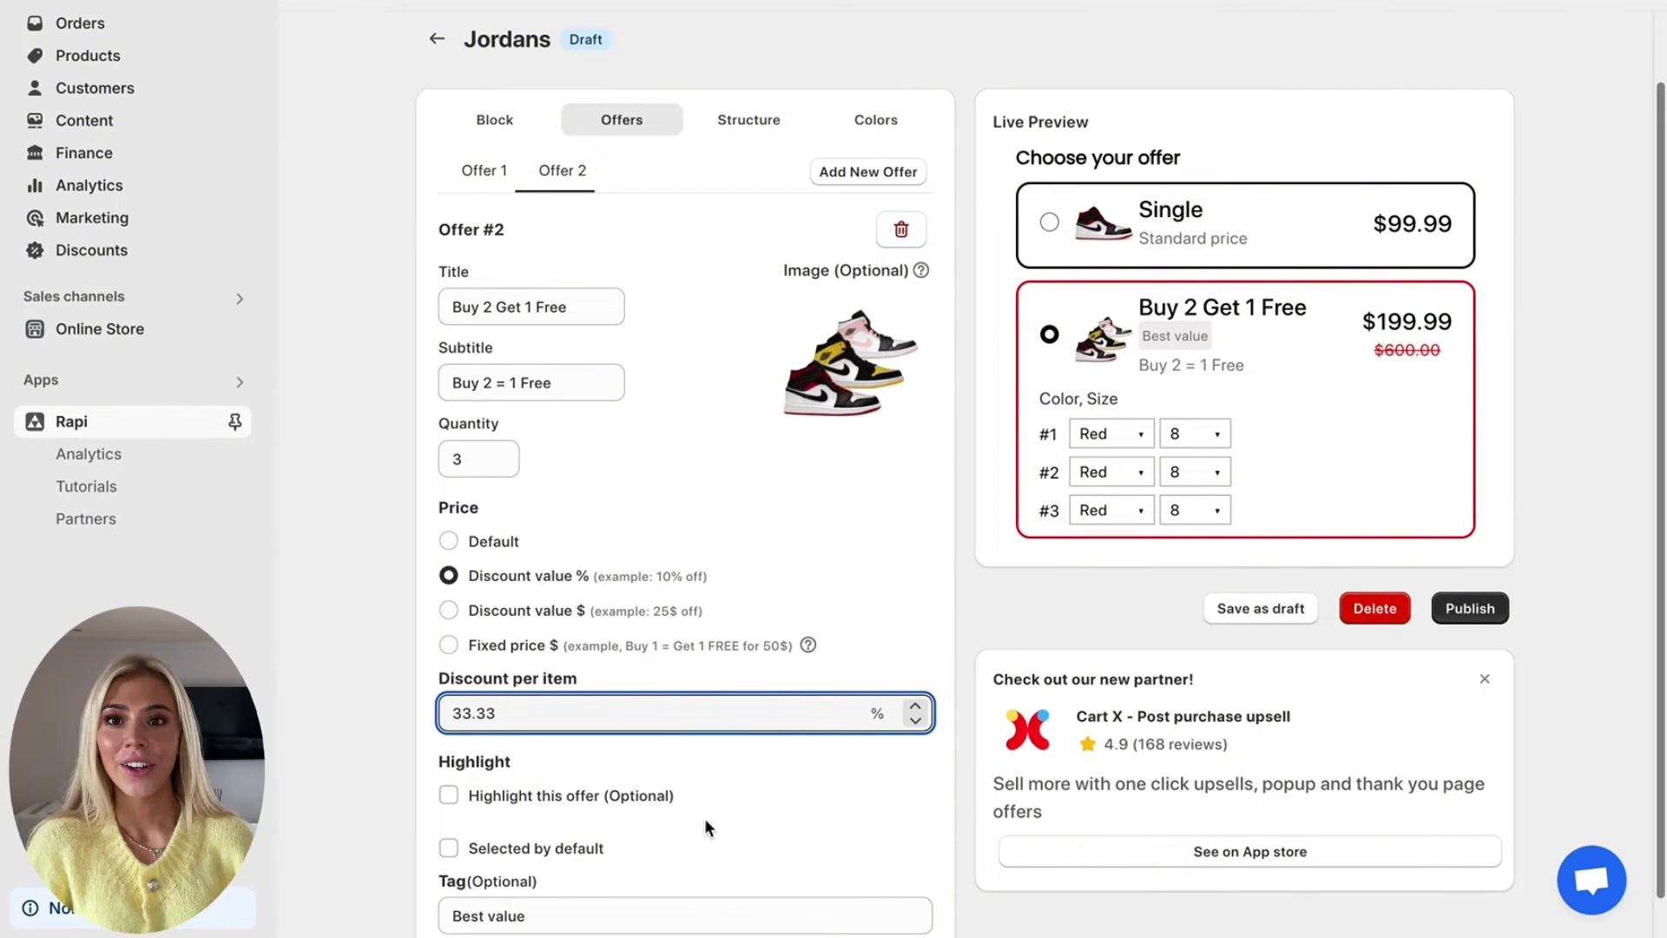
scroll(704, 819, down, 1)
- Turn on offer highlighting with a text badge, and change the tag from 'Best value' to 'Perfect for a gift'
click(448, 754)
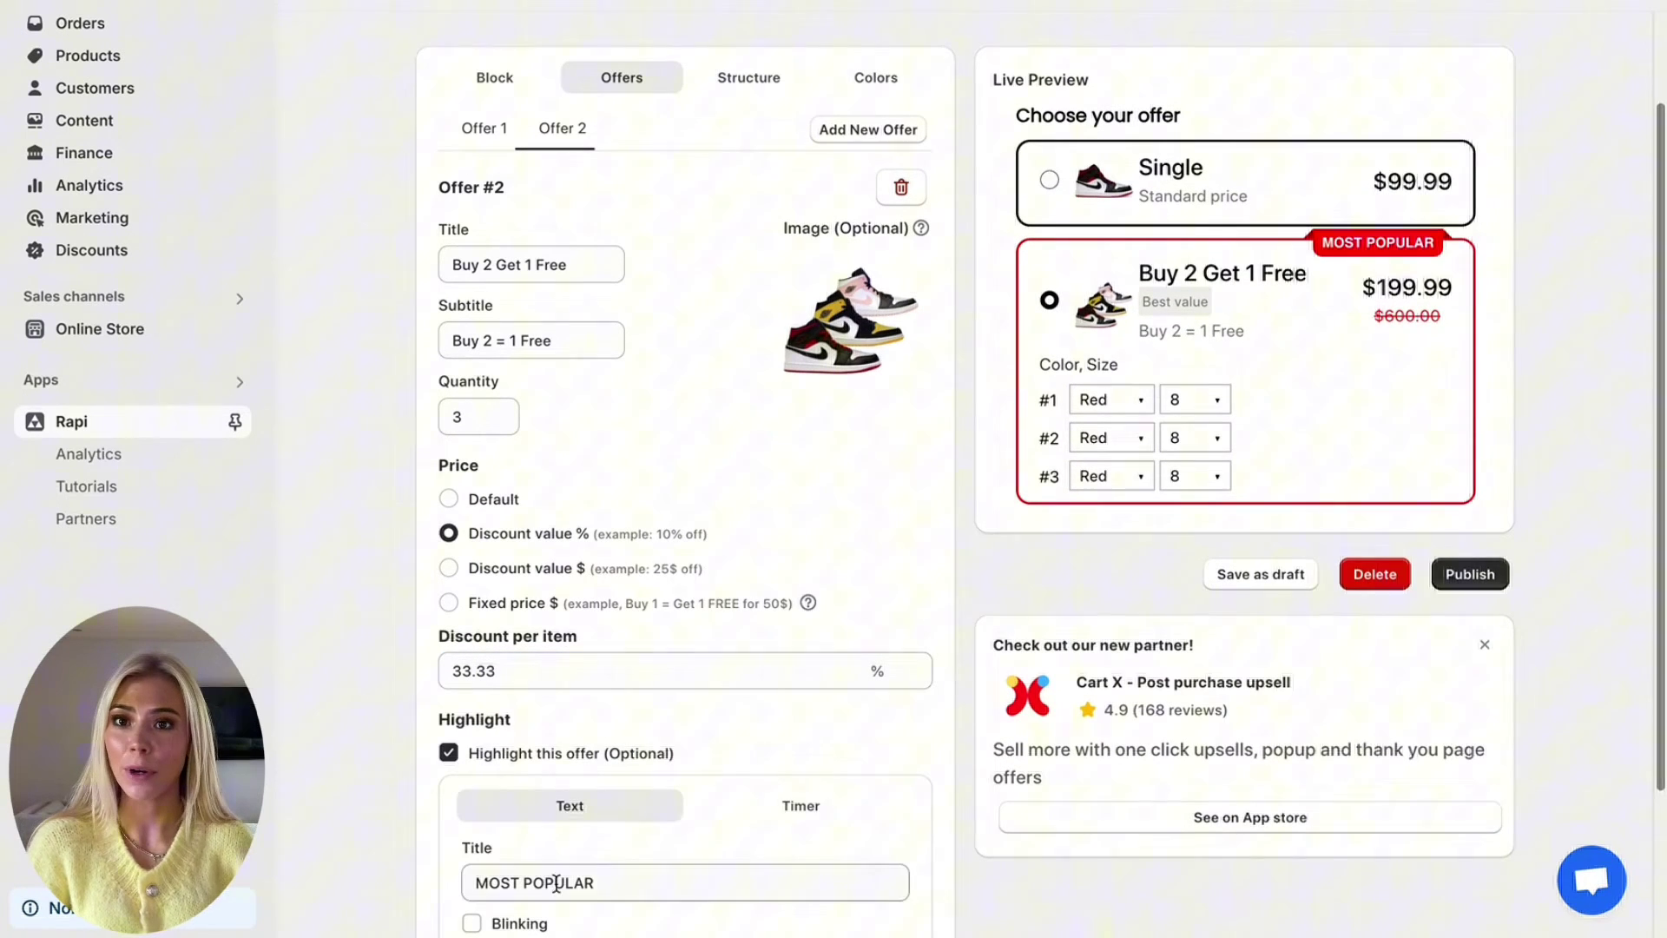
scroll(704, 782, down, 2)
click(801, 612)
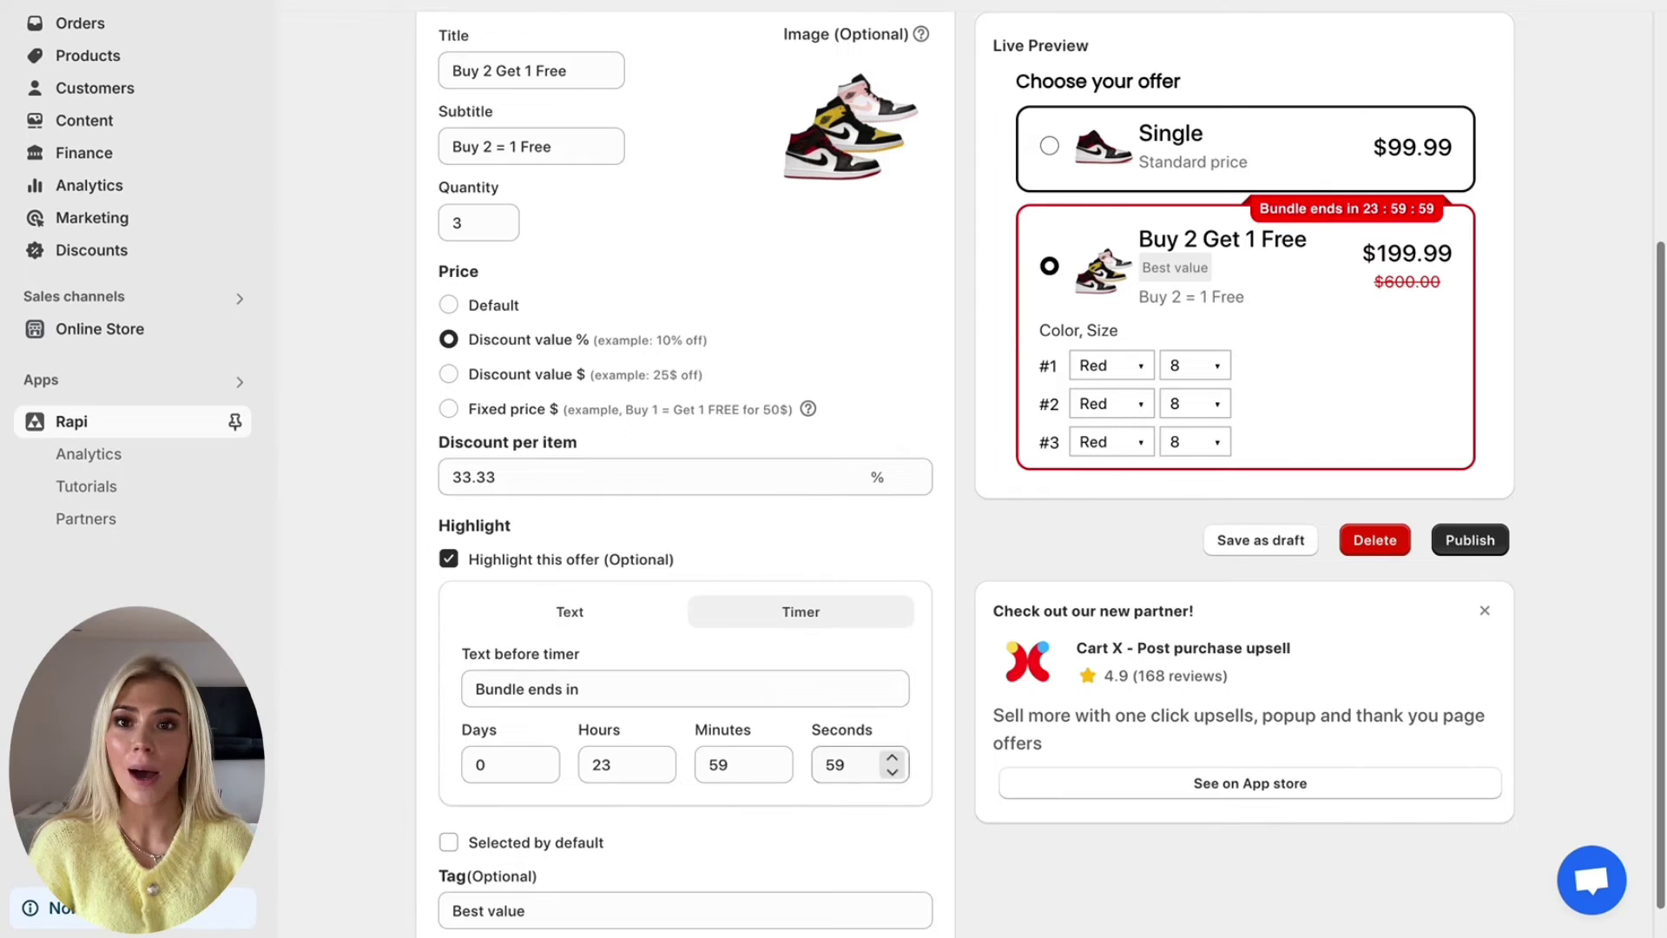
click(603, 608)
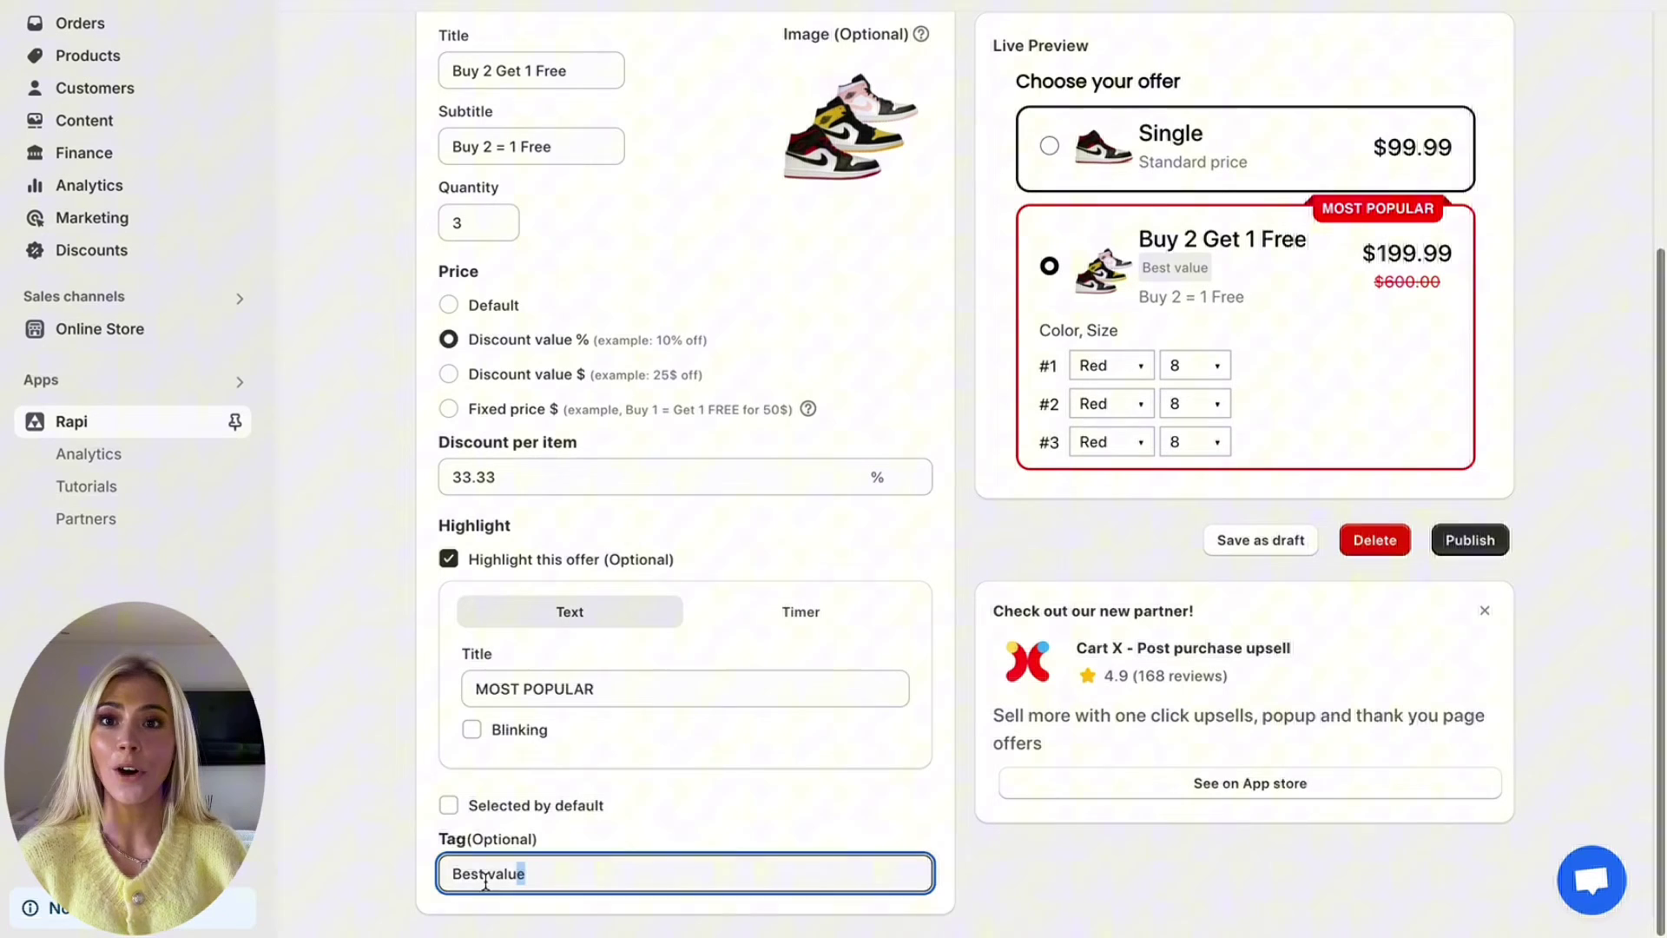
drag(485, 881, 432, 875)
key(BackSpace)
text(per)
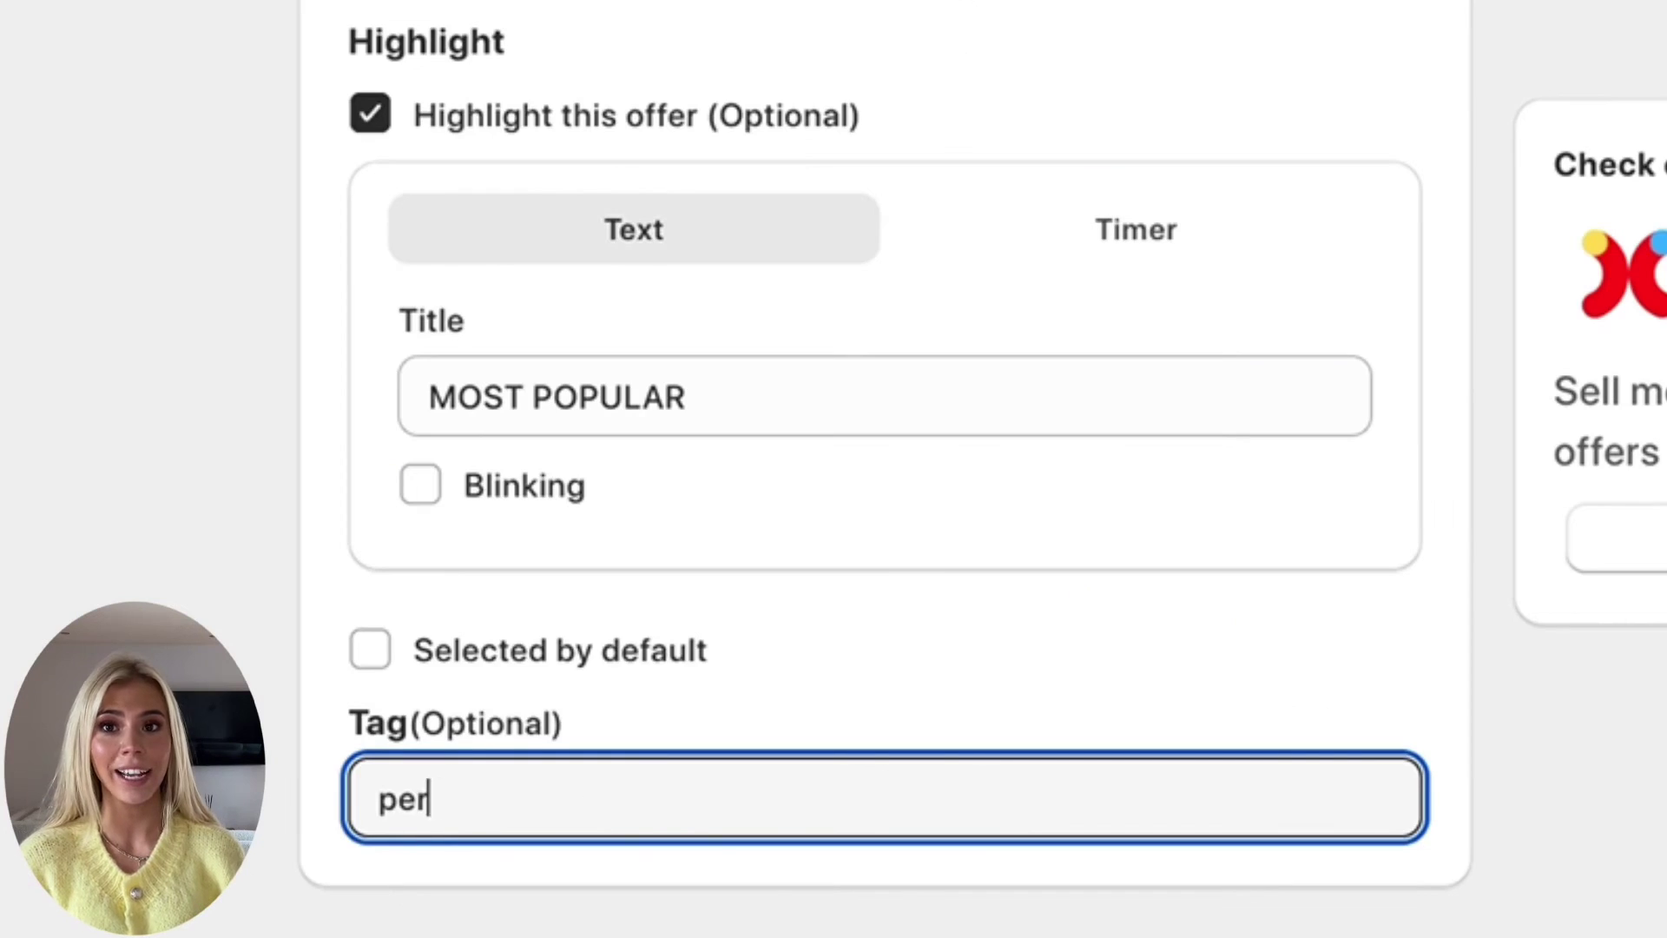
text(fect for a gift)
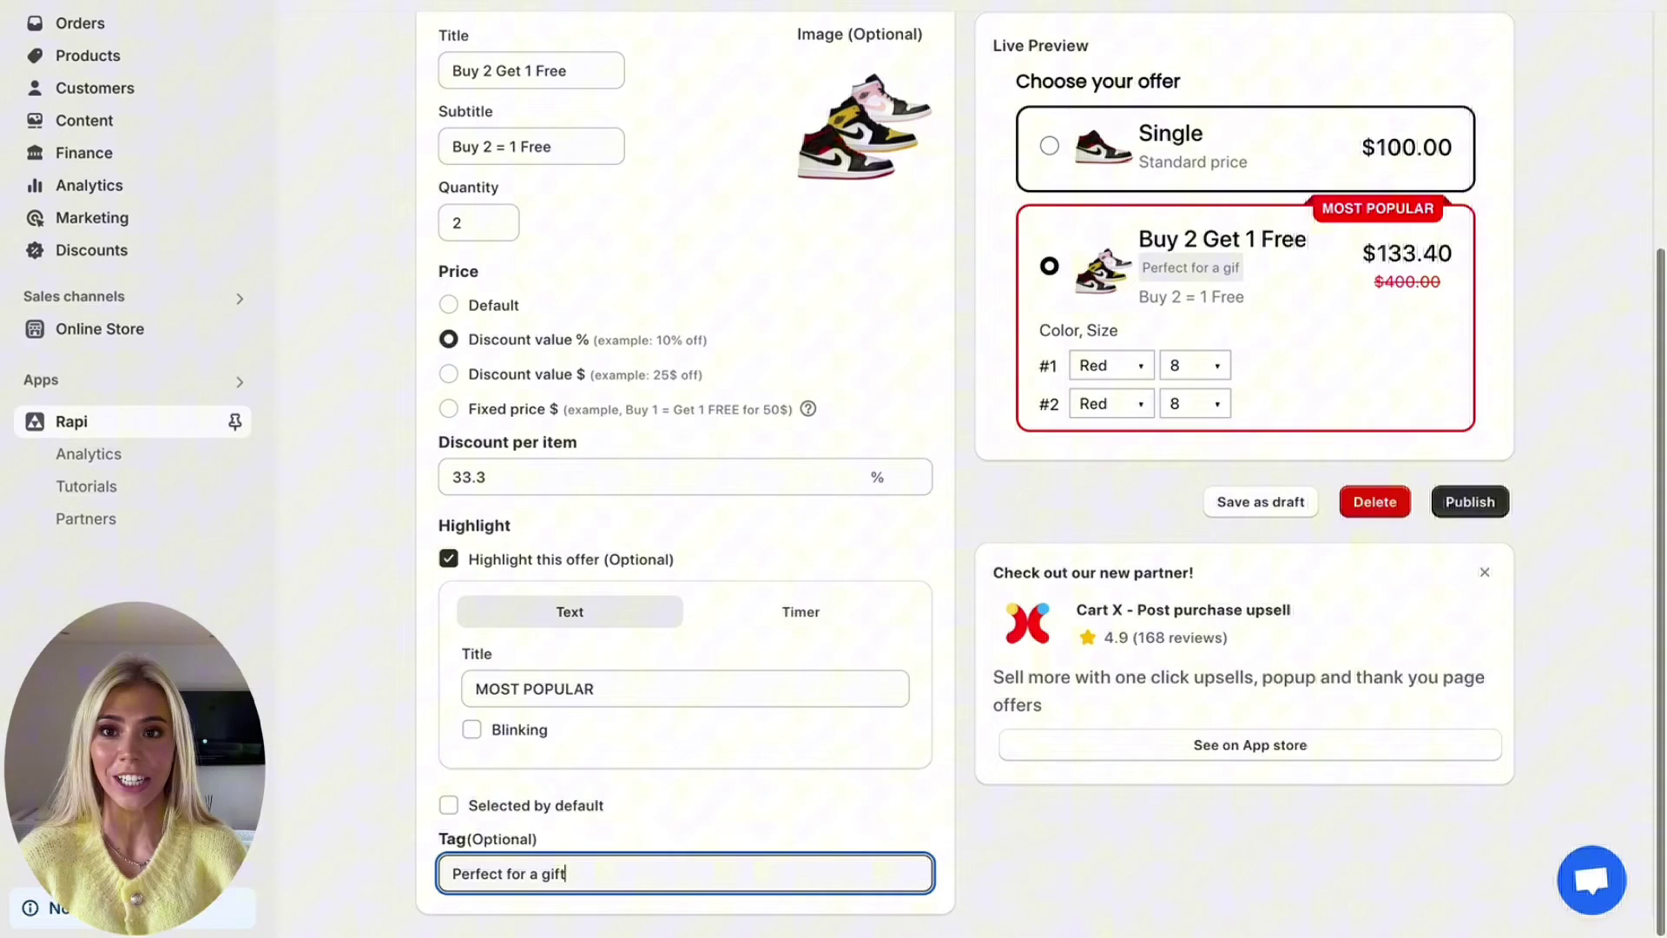
scroll(856, 508, up, 3)
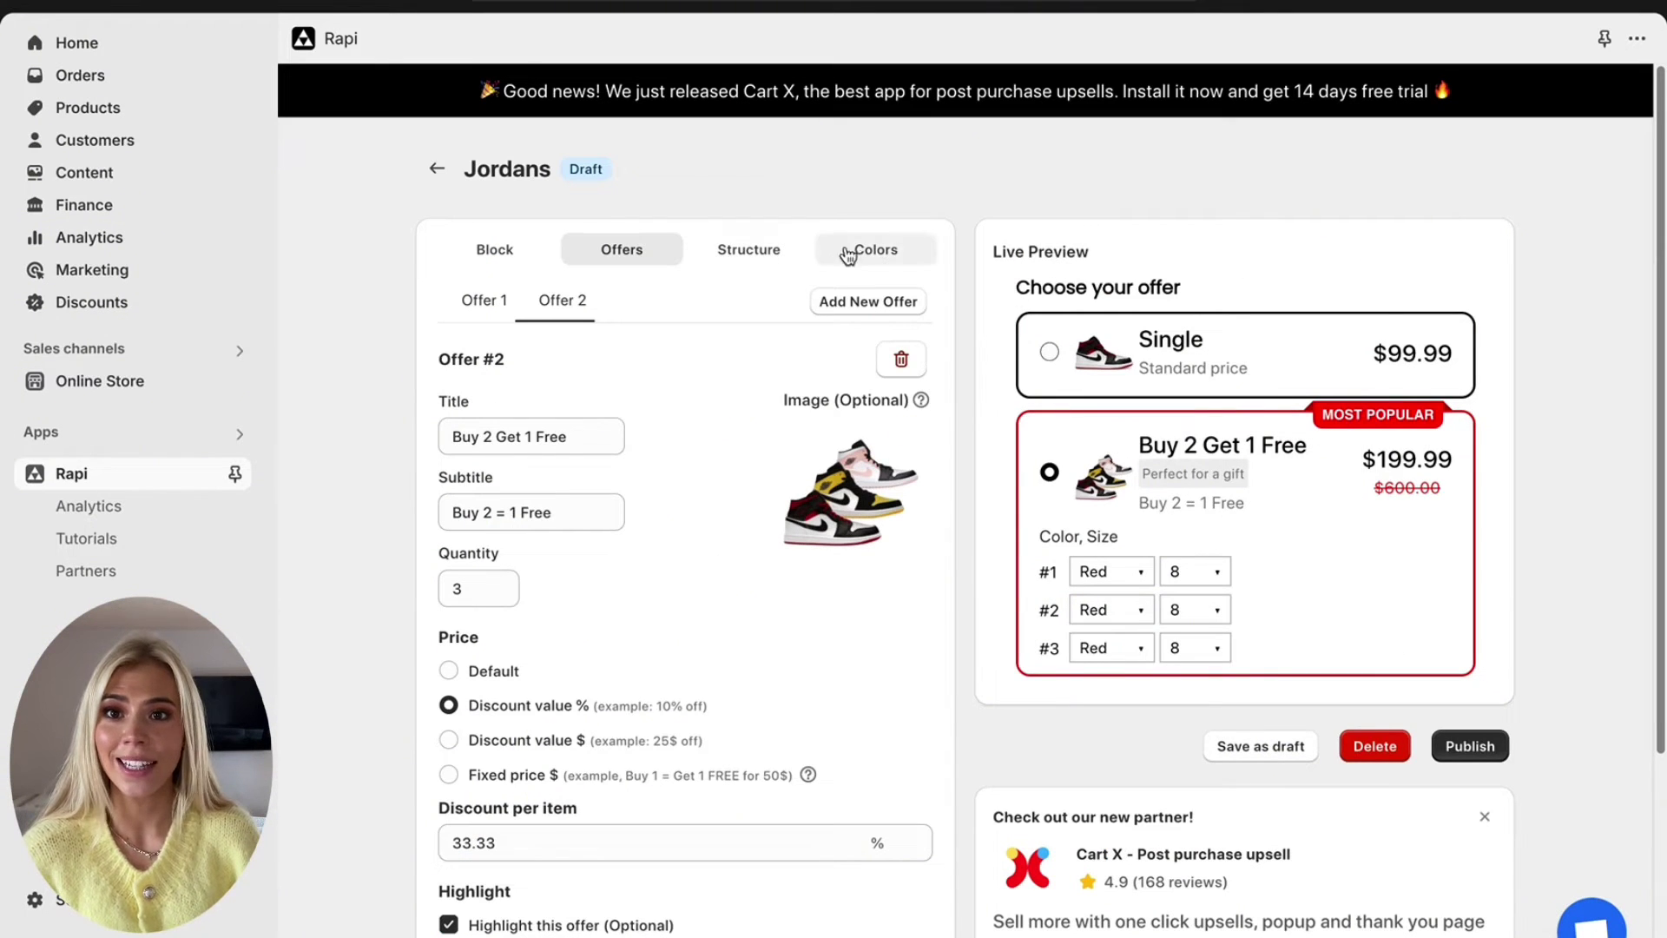
- In Structure settings, set Alignment to Center and Checkmark to None
click(750, 253)
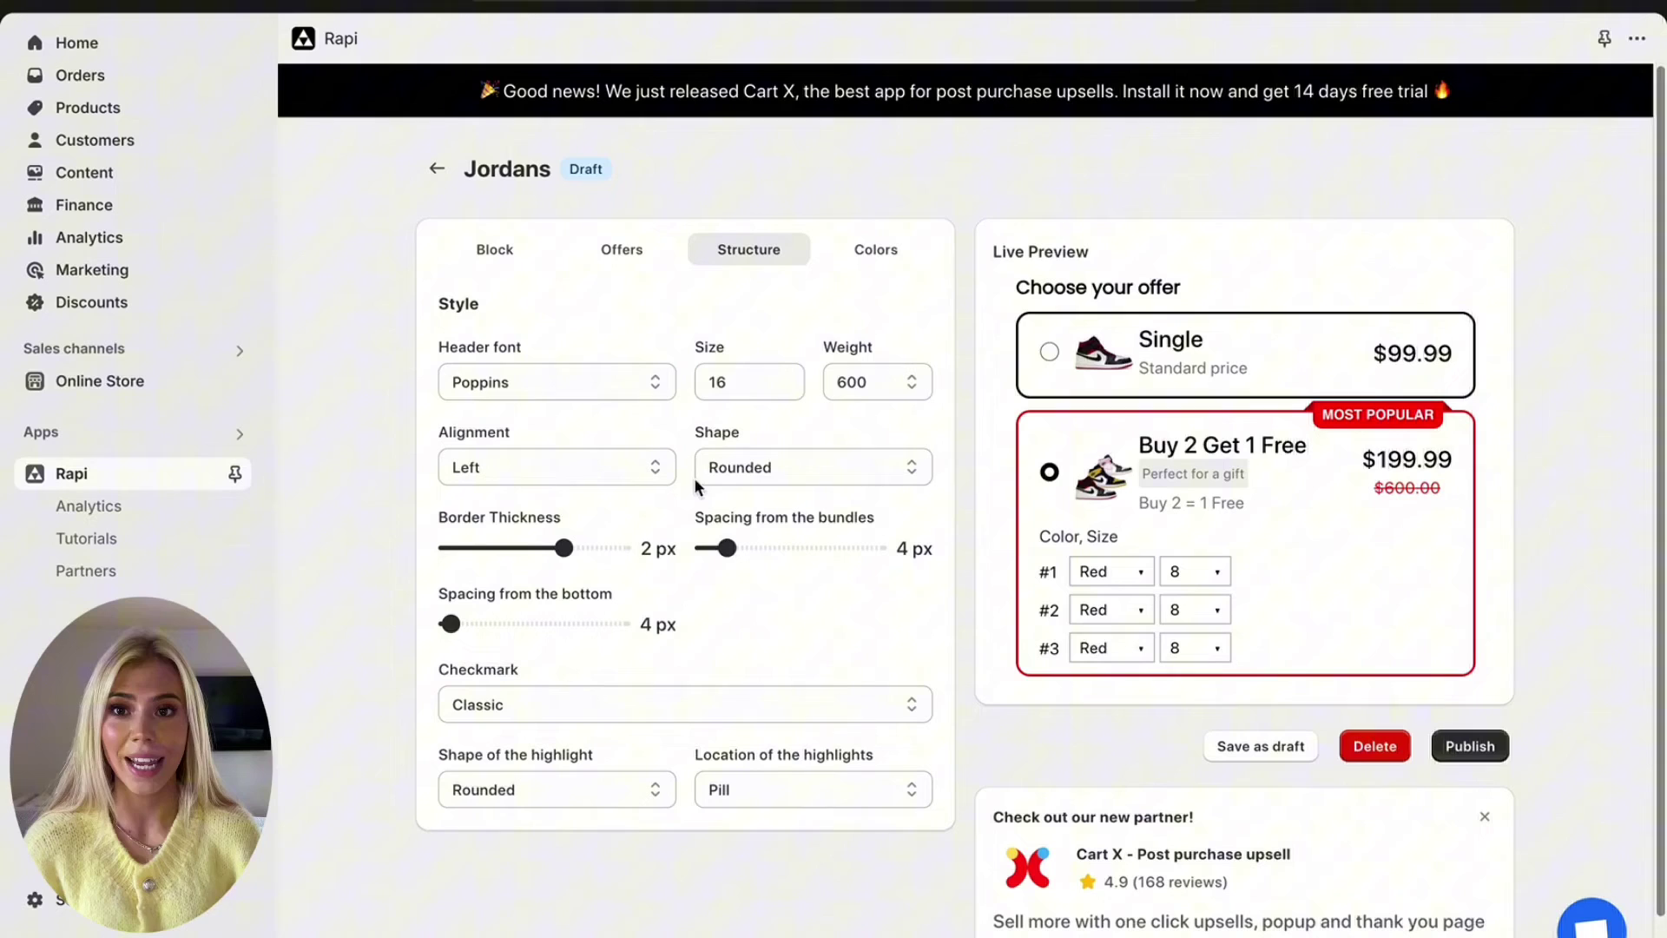
click(554, 466)
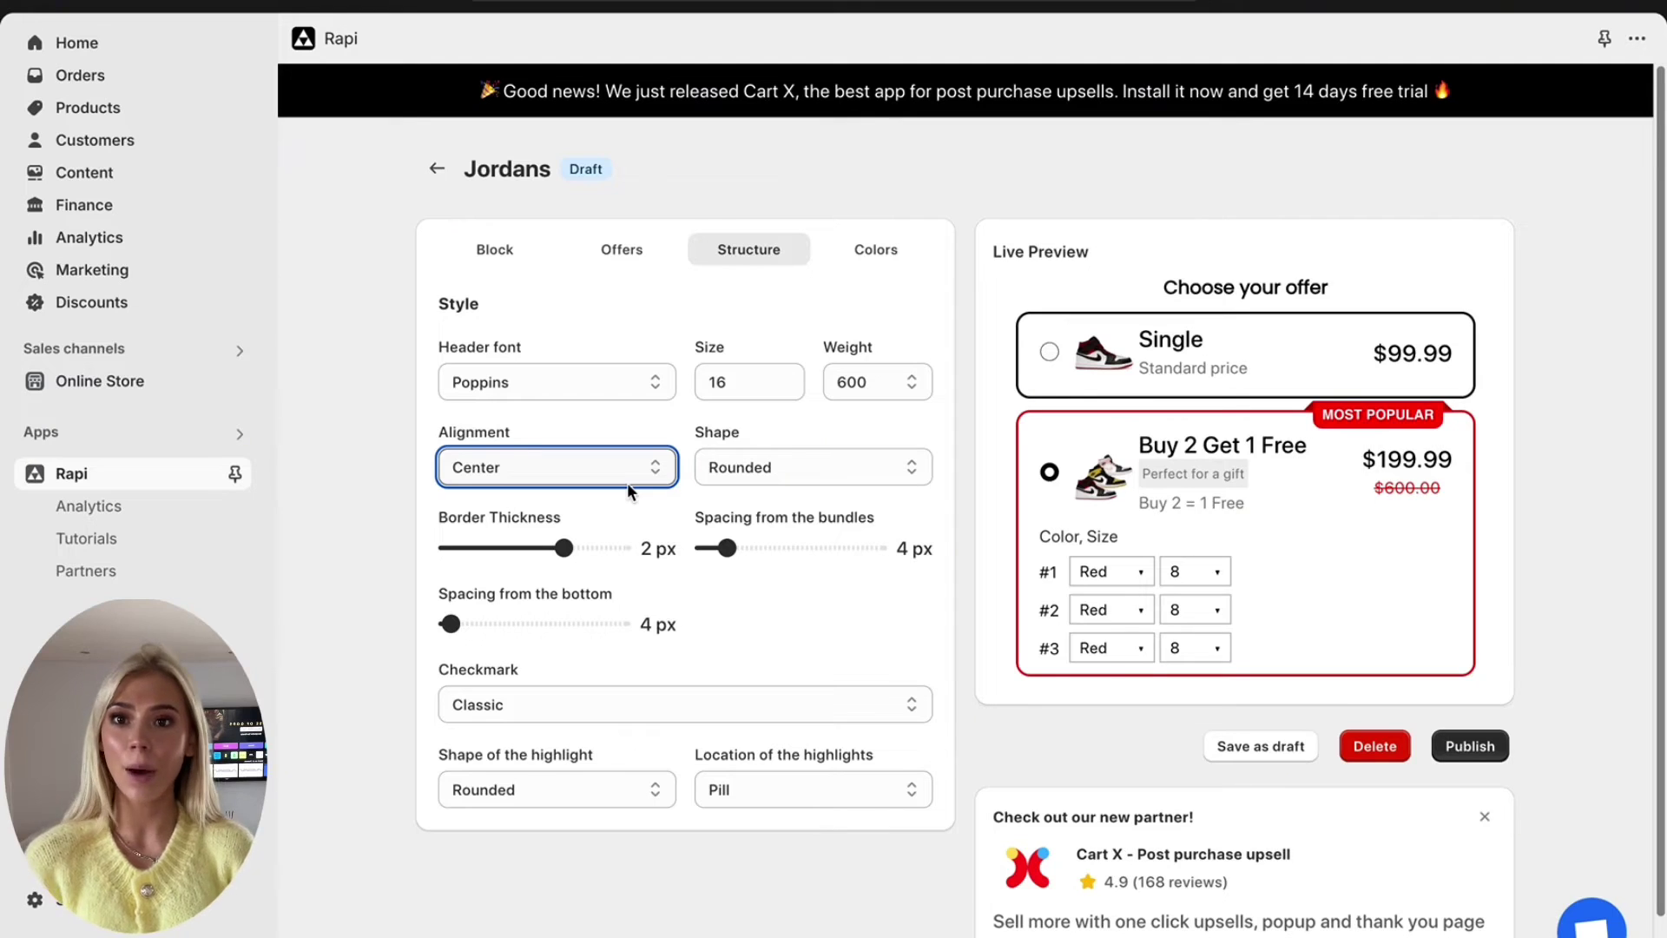
click(532, 701)
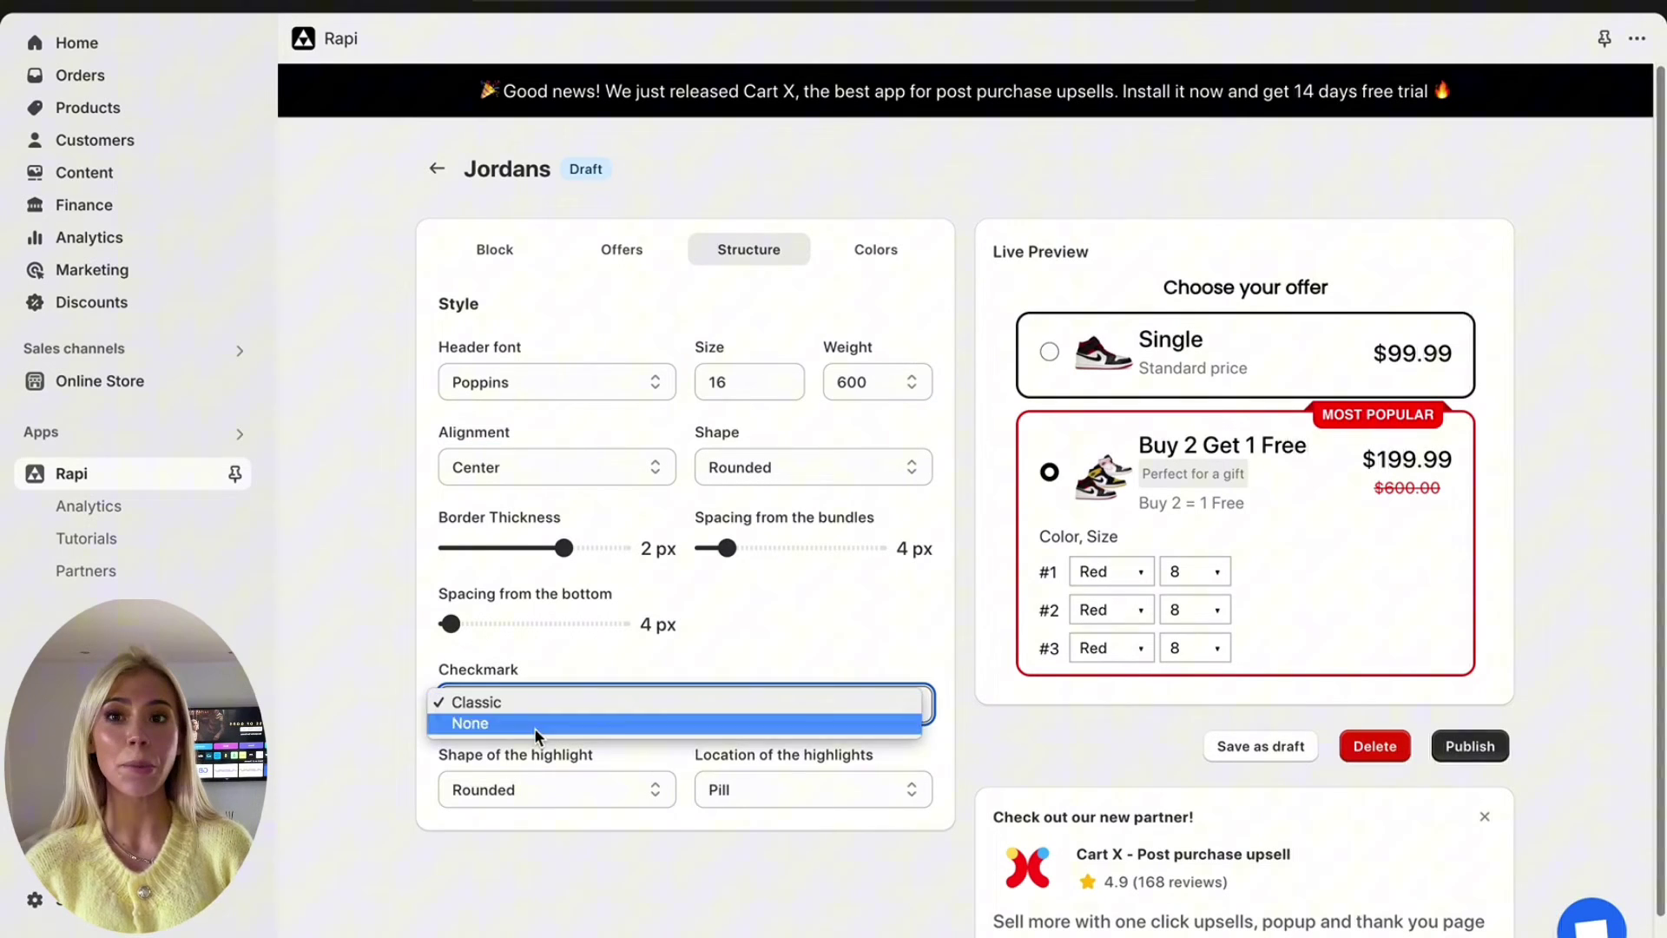
click(534, 724)
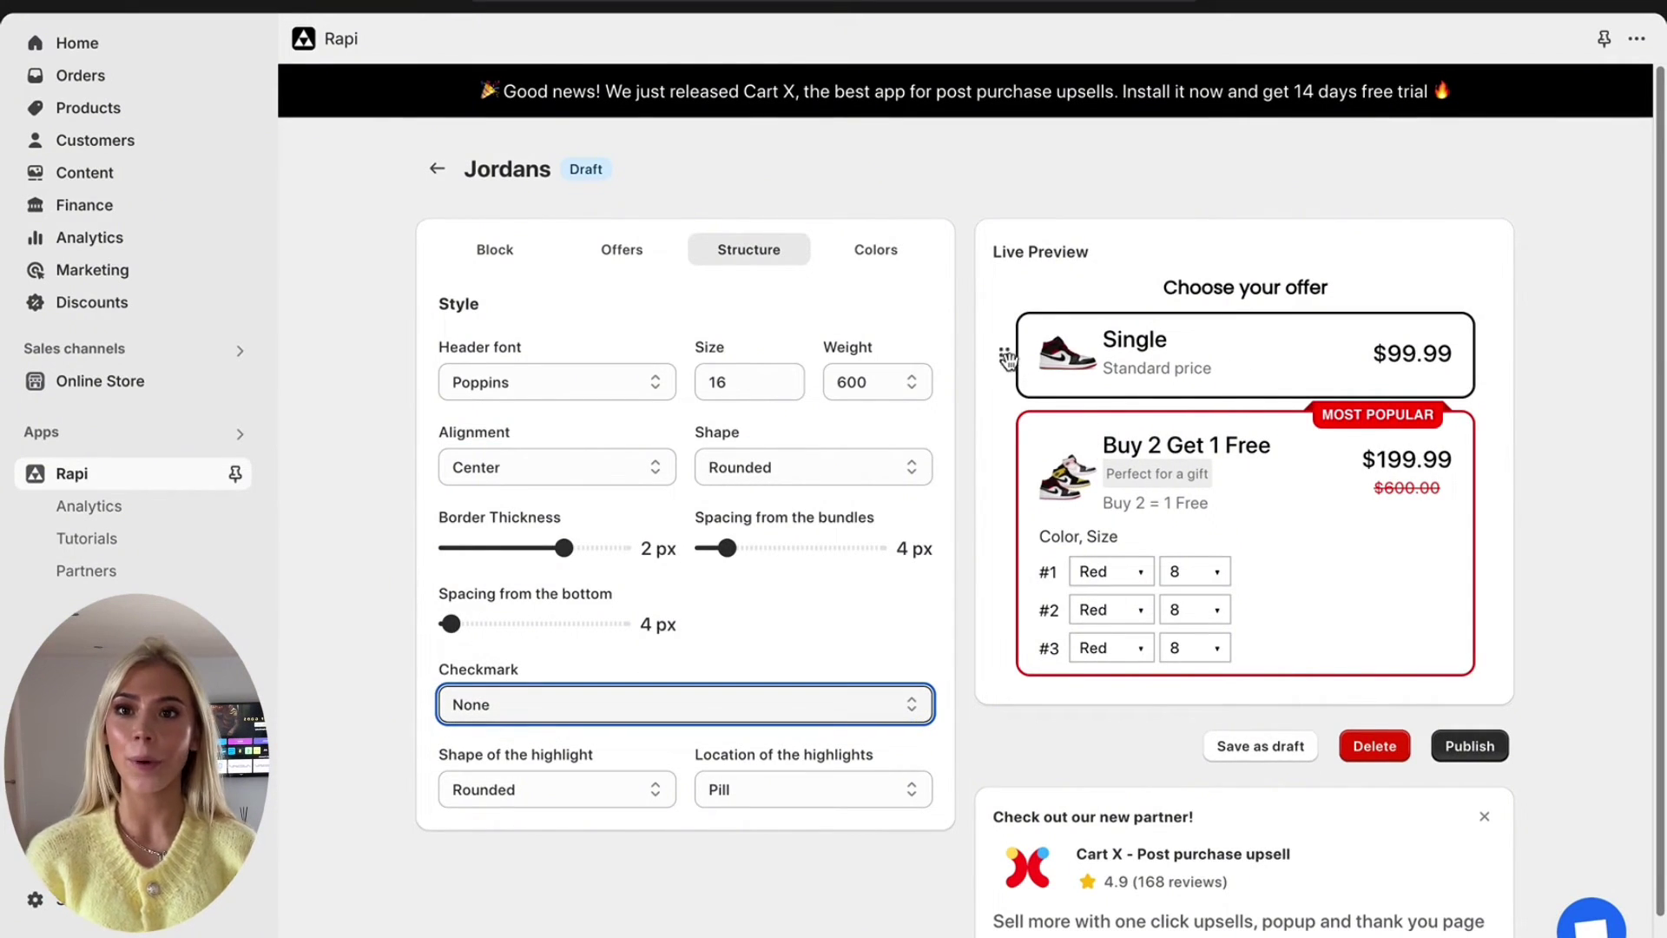
drag(1007, 359, 1002, 358)
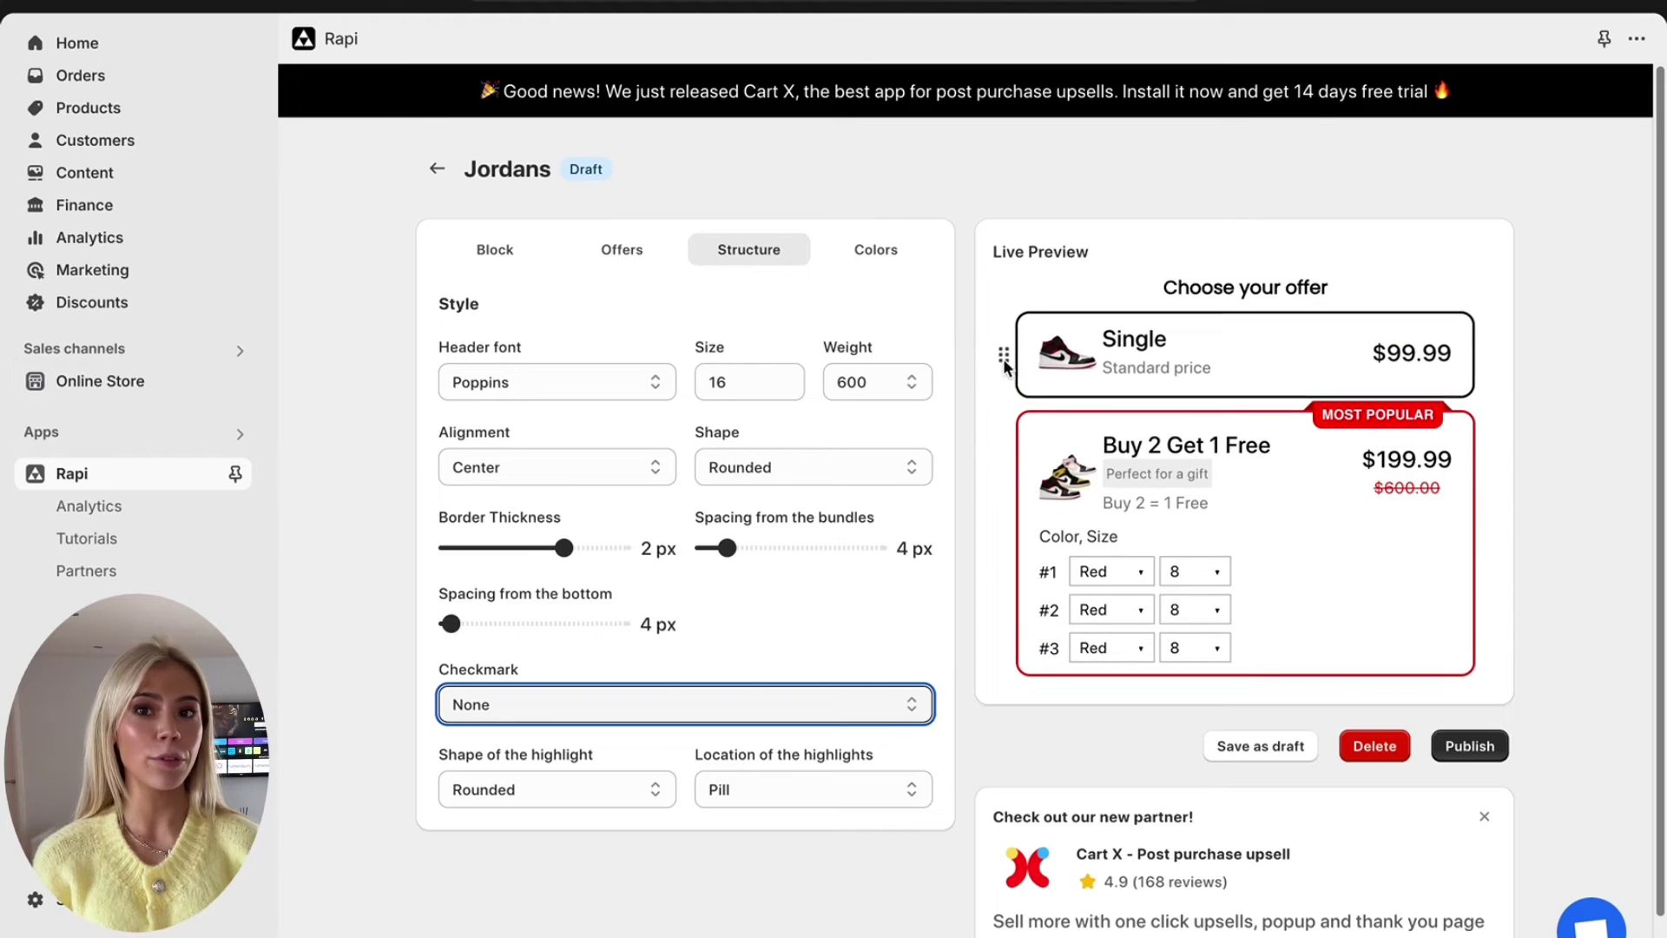
- Review the Colors settings and publish the Jordans bundle block
click(882, 258)
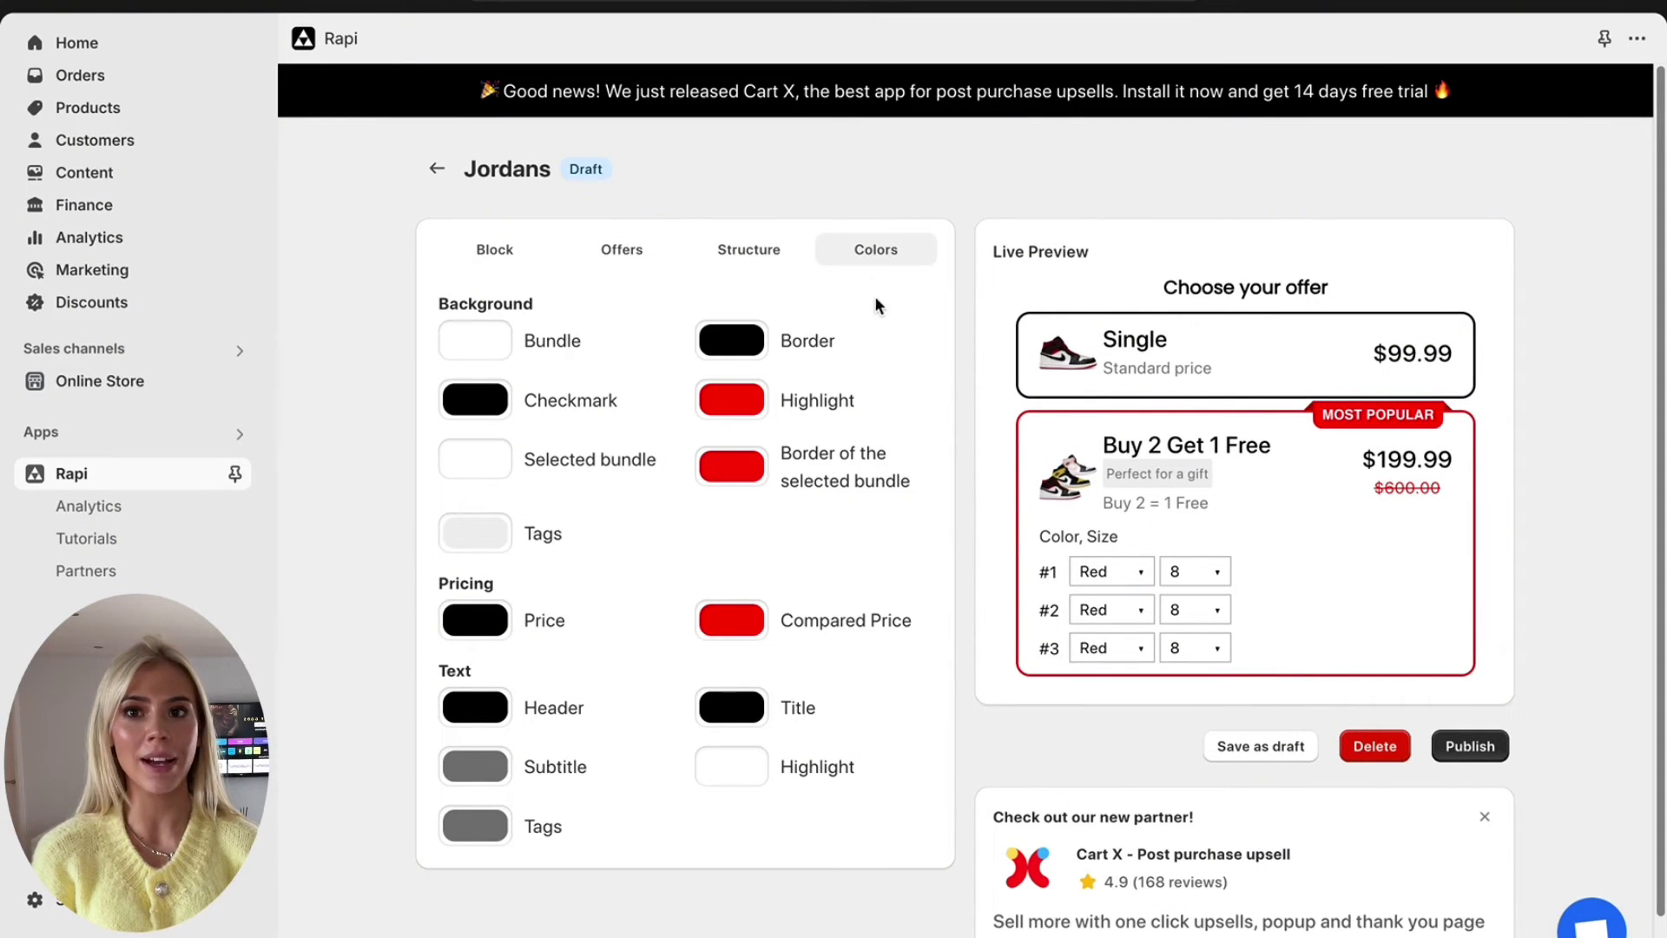
click(1470, 745)
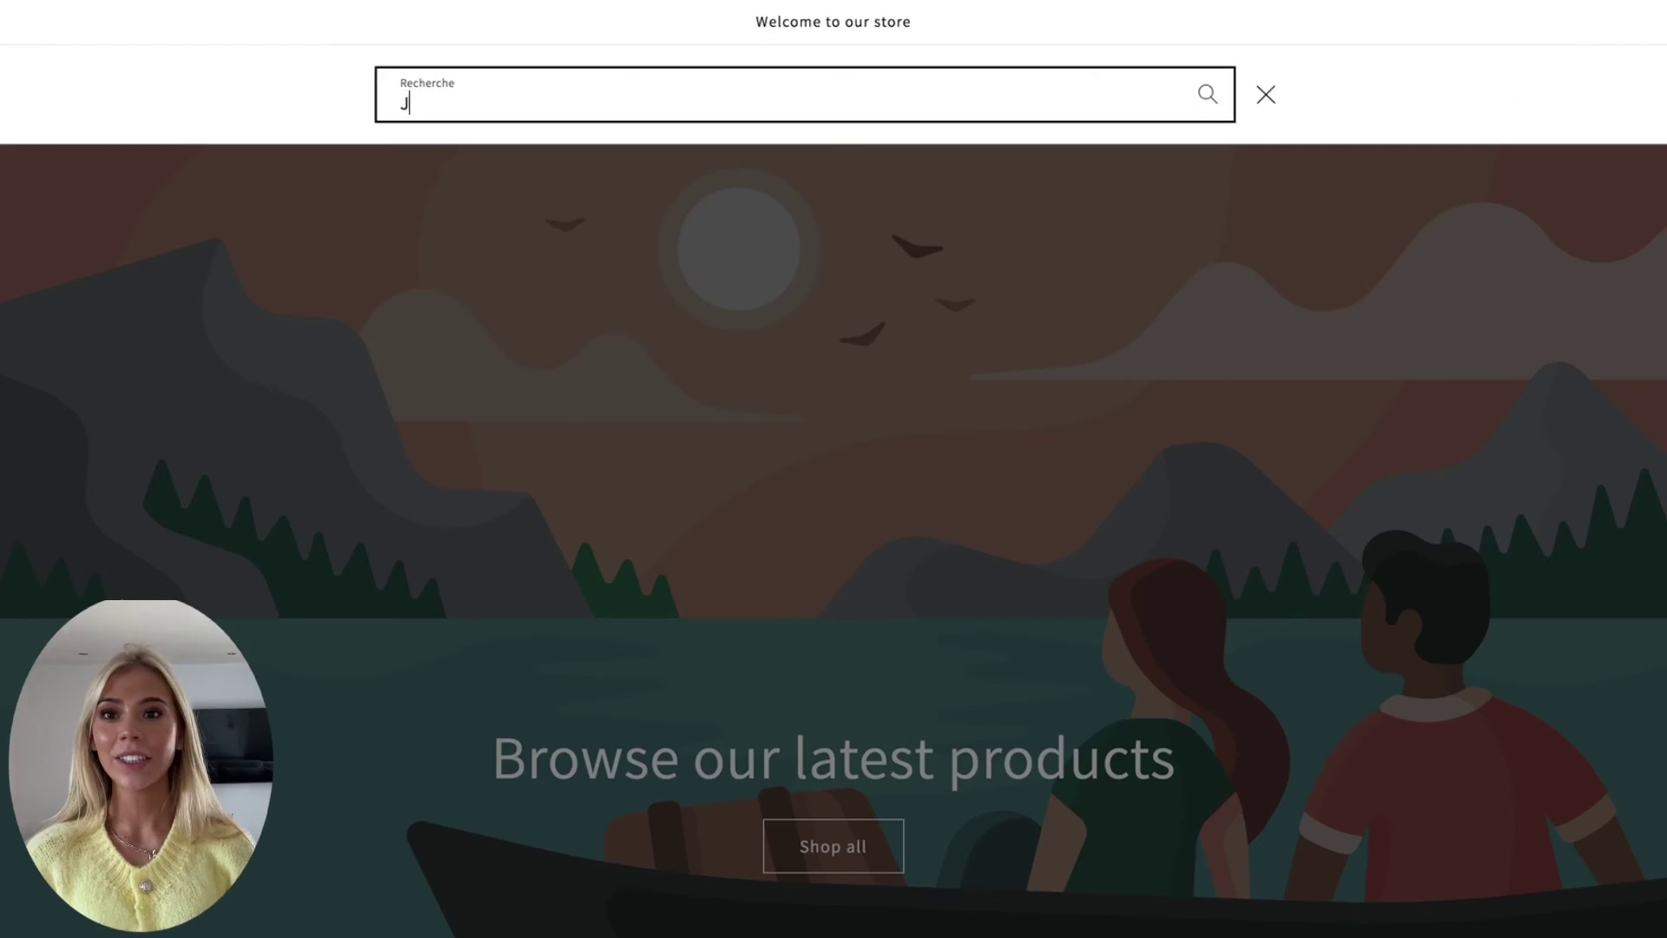
text(ordan)
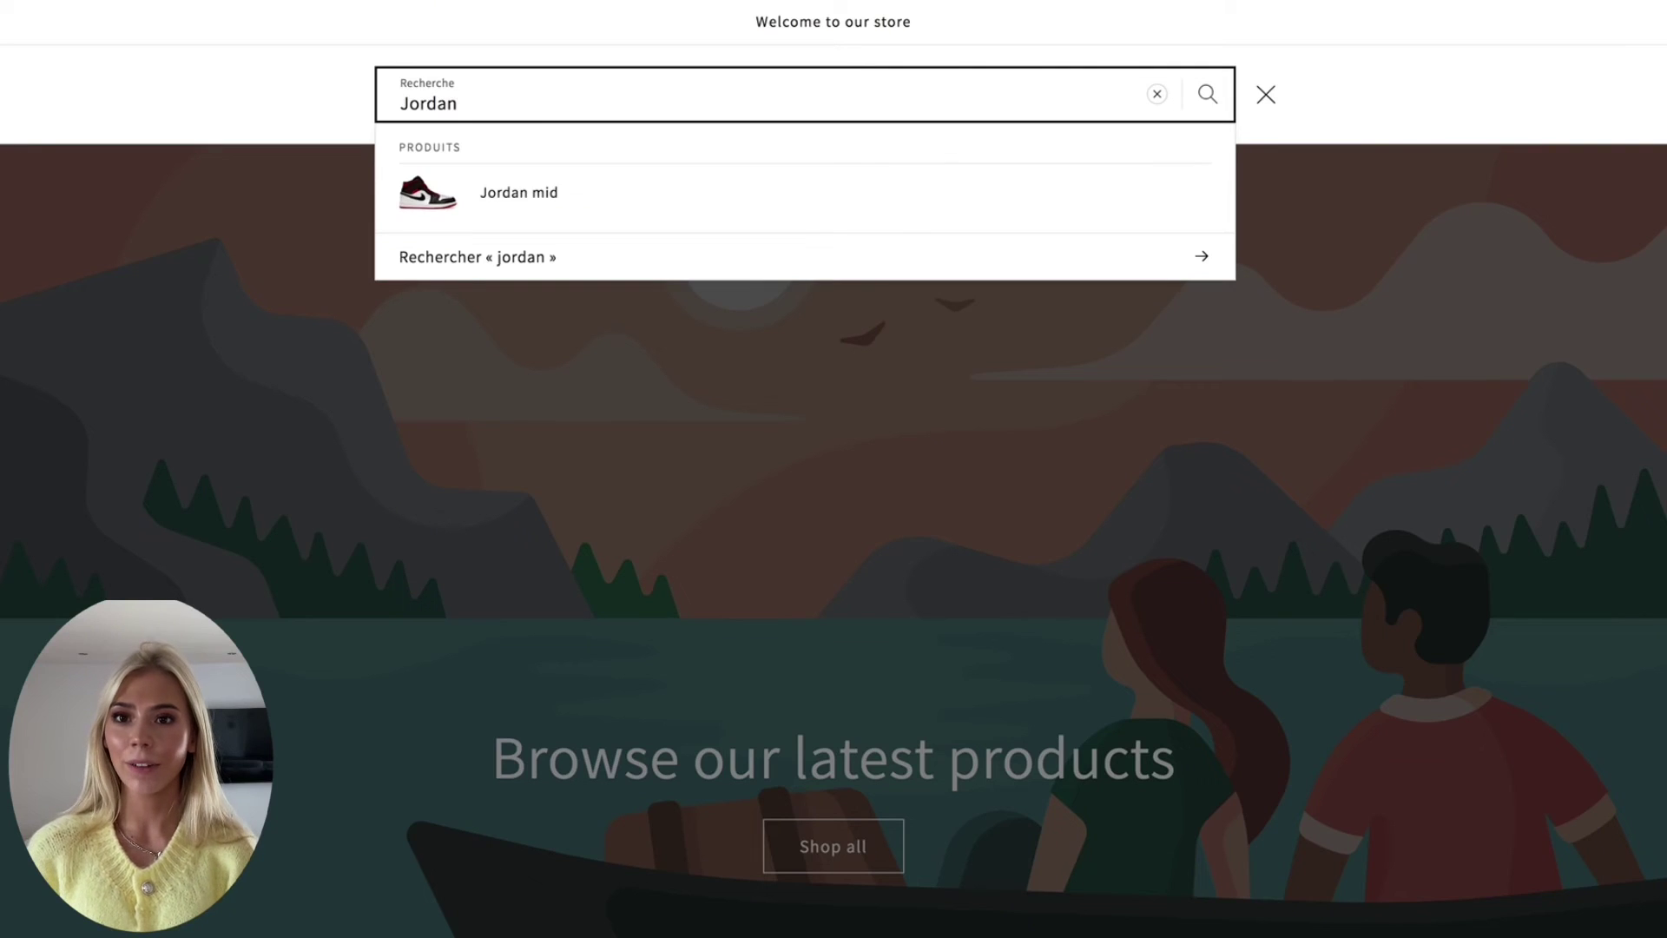
- Open the Jordan mid product page from the store search results
click(469, 191)
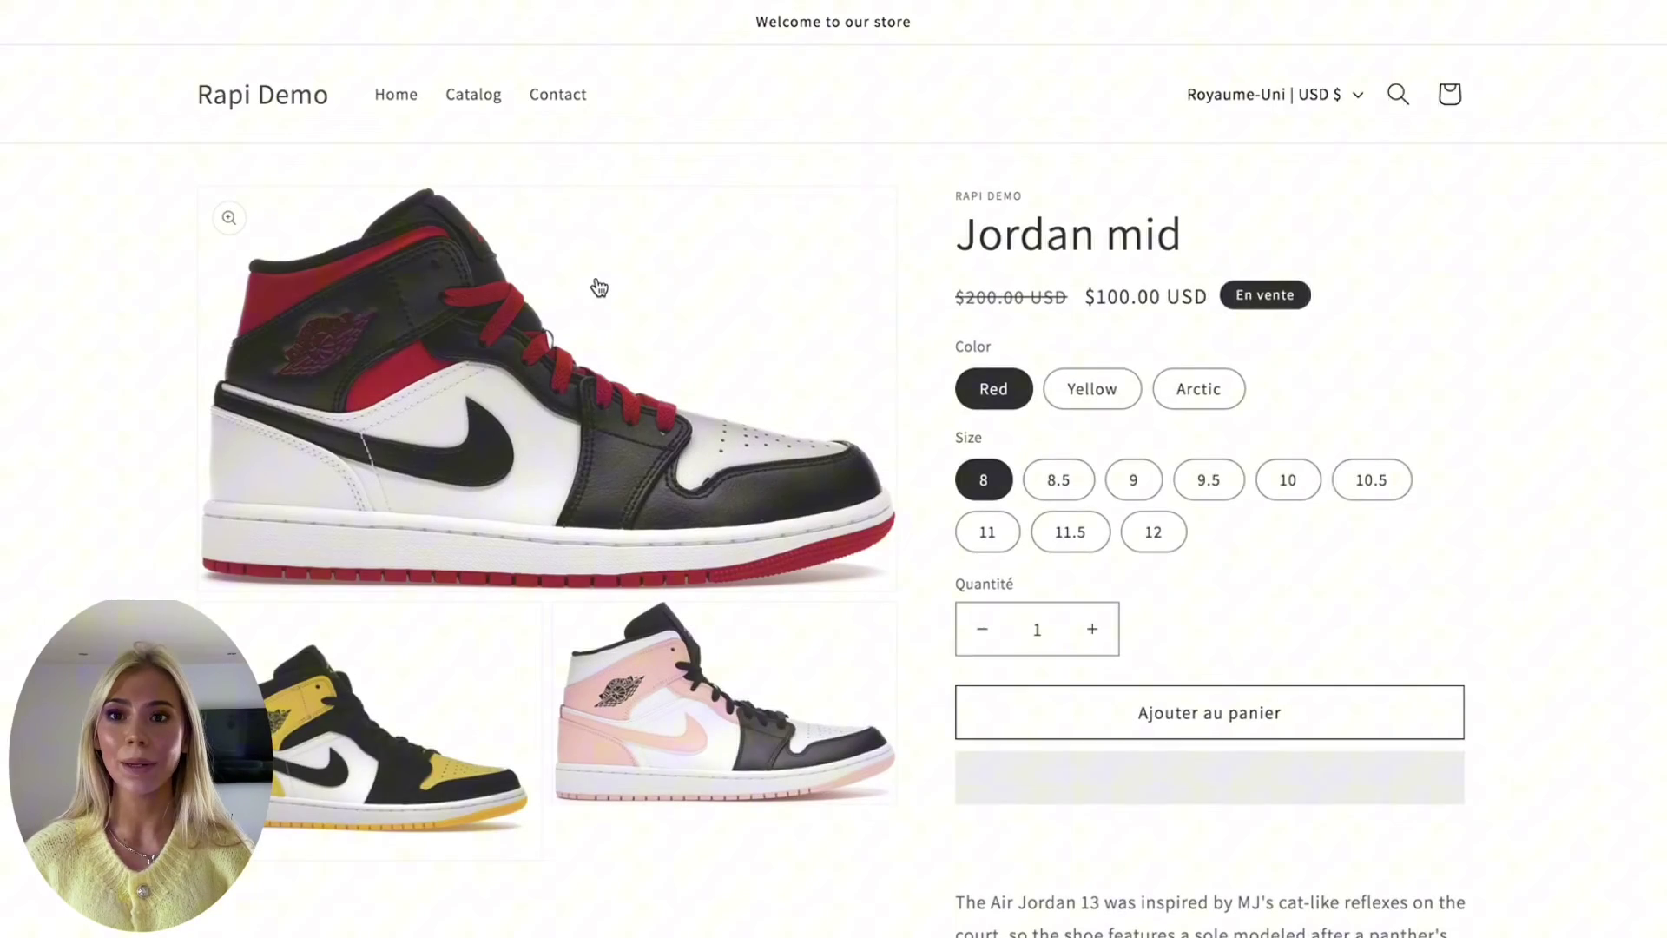